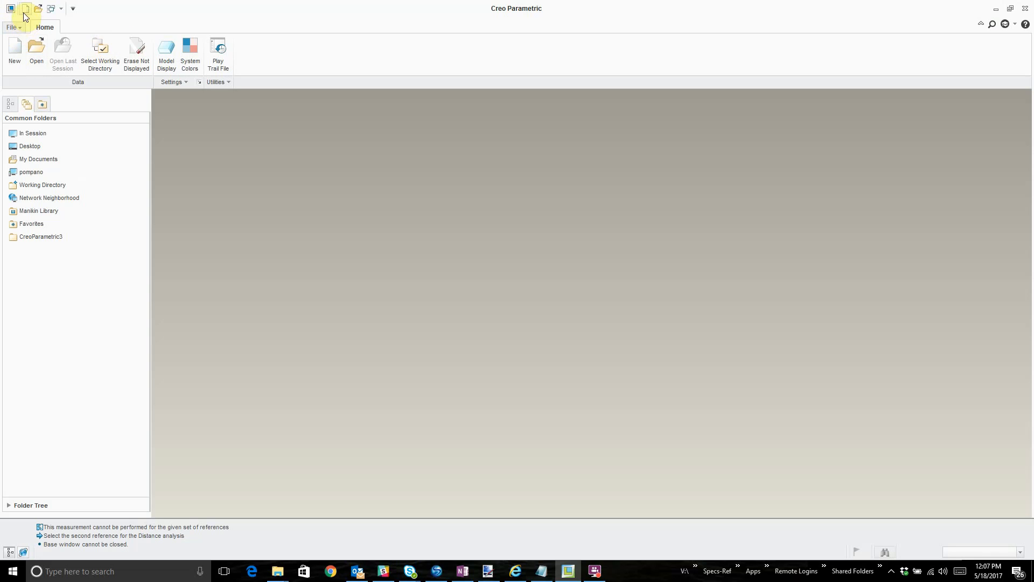
Open the part example.prt and bring up the mapkeys settings from the environment options.
{"action": "left_click", "coordinate": [39, 10]}
{"action": "double_click", "coordinate": [431, 231]}
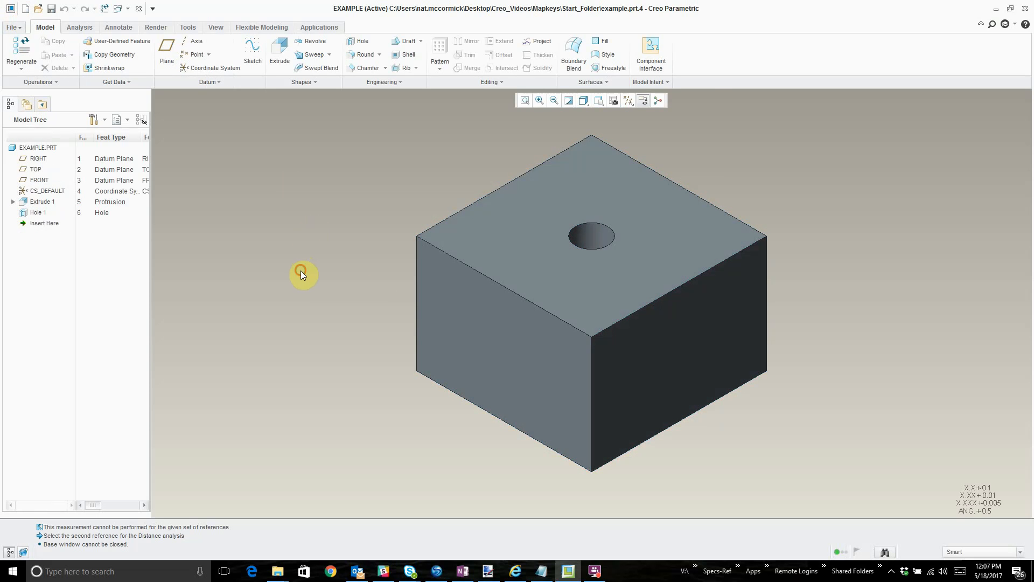
{"action": "left_click", "coordinate": [13, 27]}
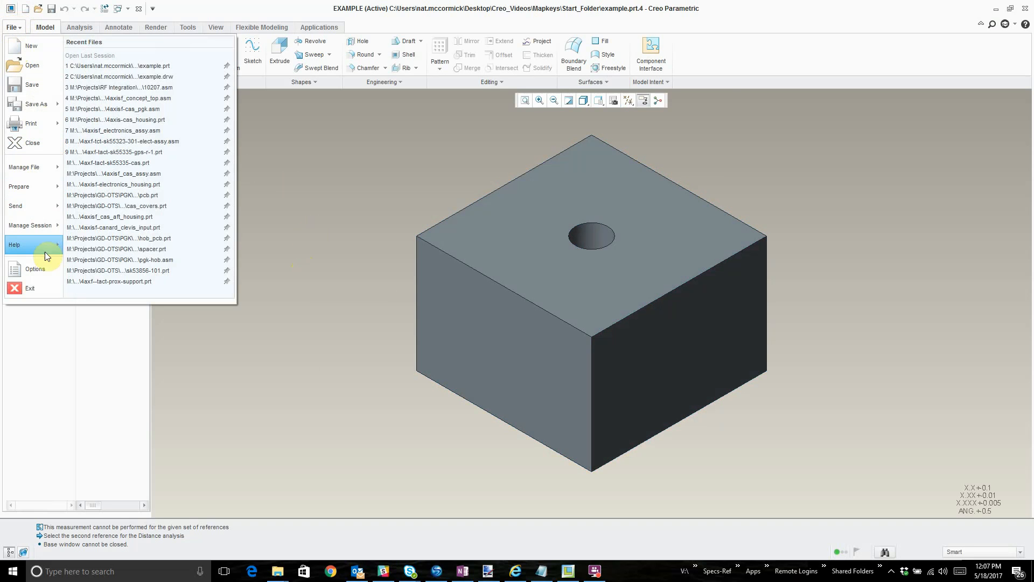
{"action": "left_click", "coordinate": [40, 267]}
{"action": "left_click", "coordinate": [302, 78]}
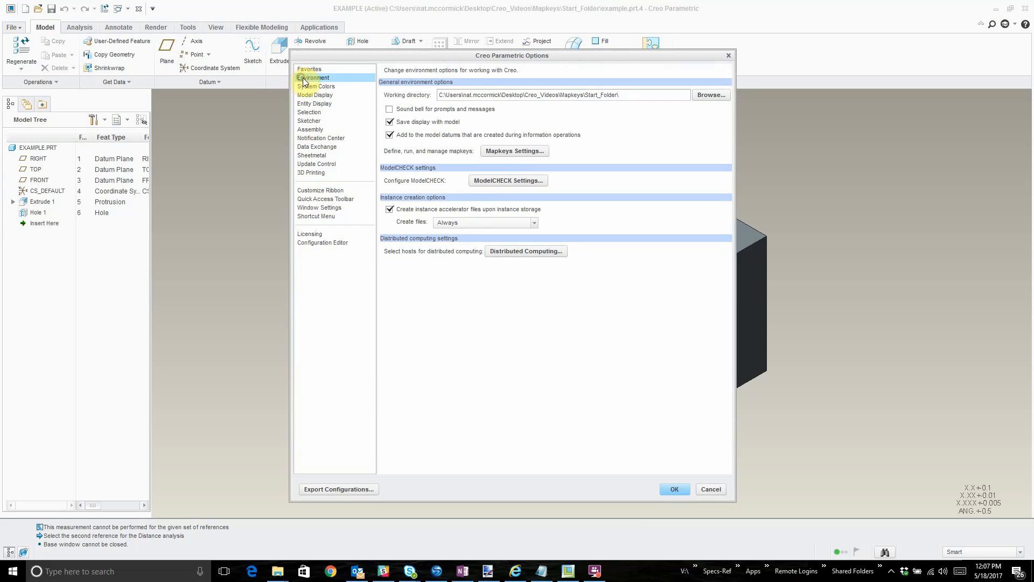
{"action": "left_click", "coordinate": [512, 155]}
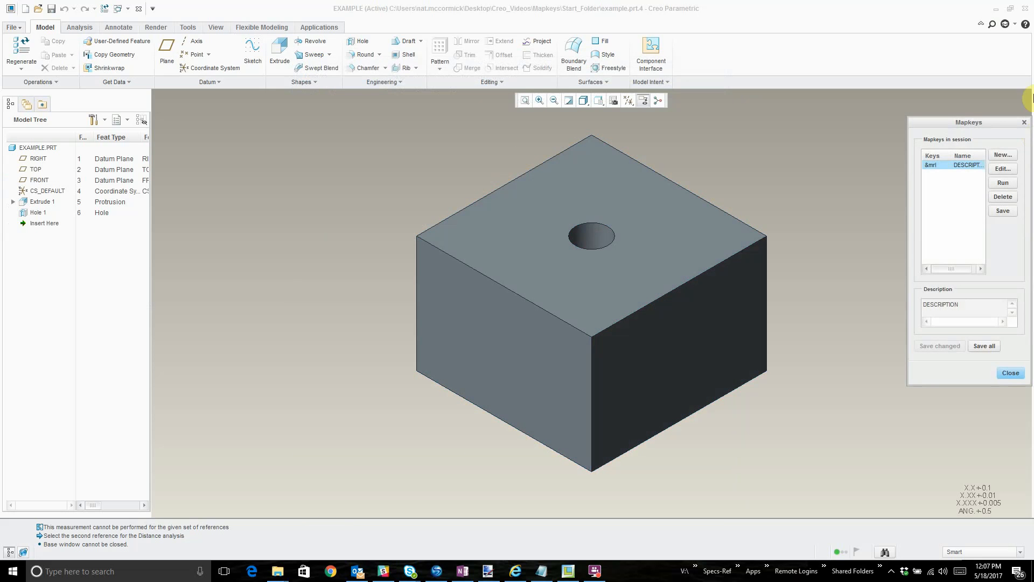
Take the main window out of full screen and place it so the Mapkeys dialog stays accessible beside it.
{"action": "double_click", "coordinate": [844, 8]}
{"action": "left_click_drag", "start_coordinate": [680, 83], "coordinate": [750, 11]}
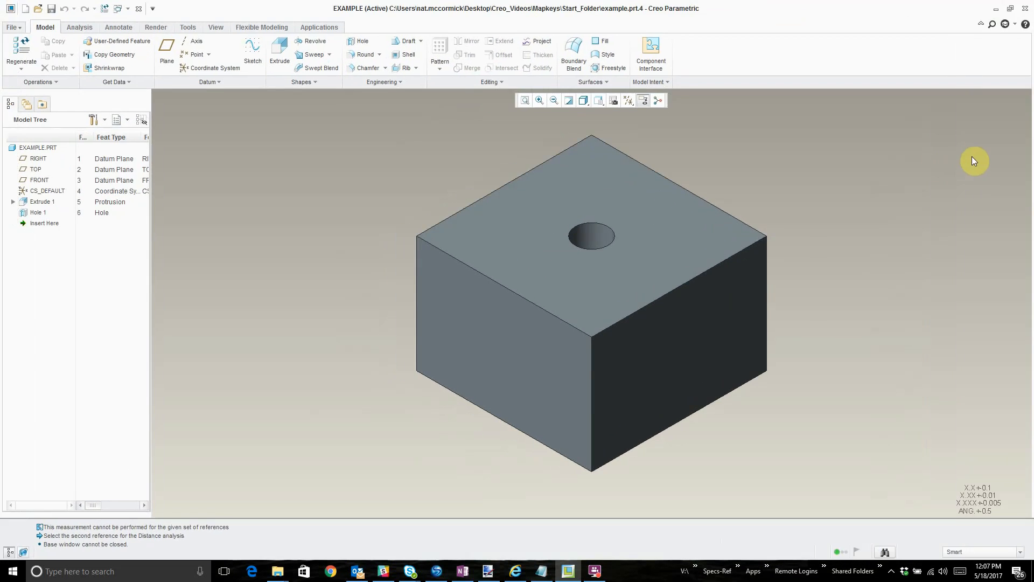
{"action": "left_click_drag", "start_coordinate": [869, 10], "coordinate": [798, 18]}
{"action": "left_click", "coordinate": [986, 120]}
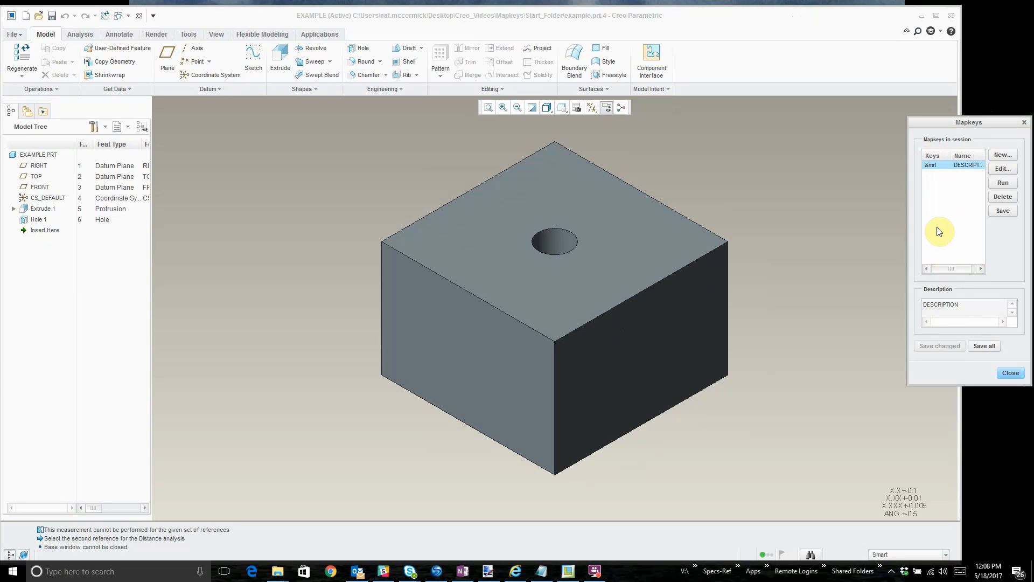
Create a new mapkey with key sequence dss, using "Distance surface to surface" as both its name and description.
{"action": "left_click", "coordinate": [1001, 157]}
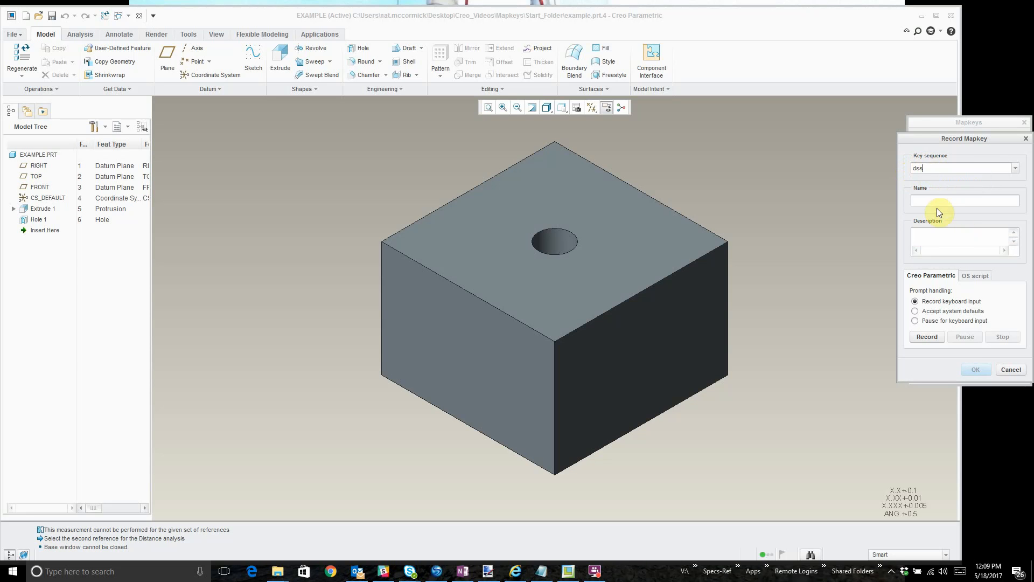
{"action": "left_click", "coordinate": [923, 201]}
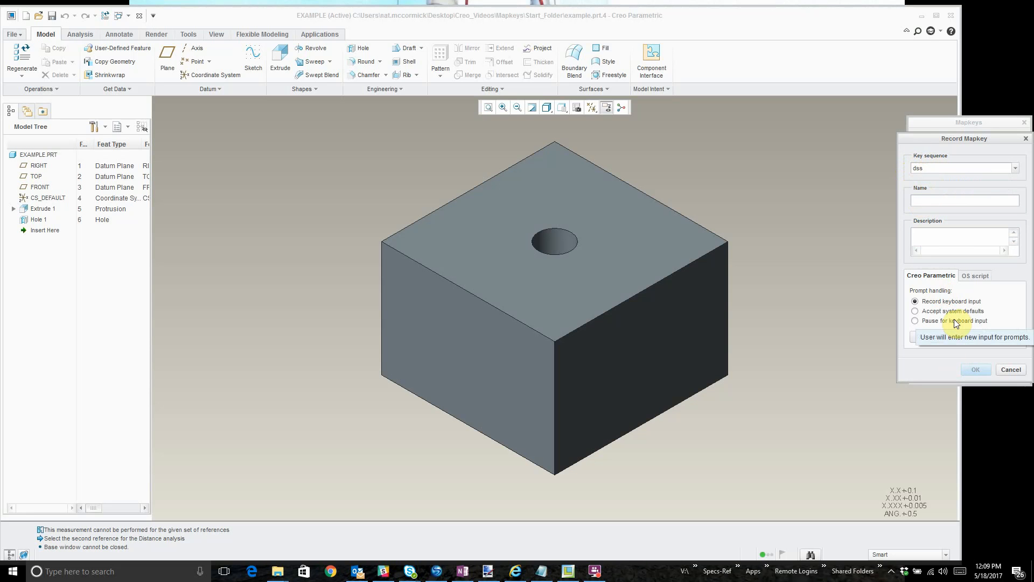
{"action": "type", "text": "Distance"}
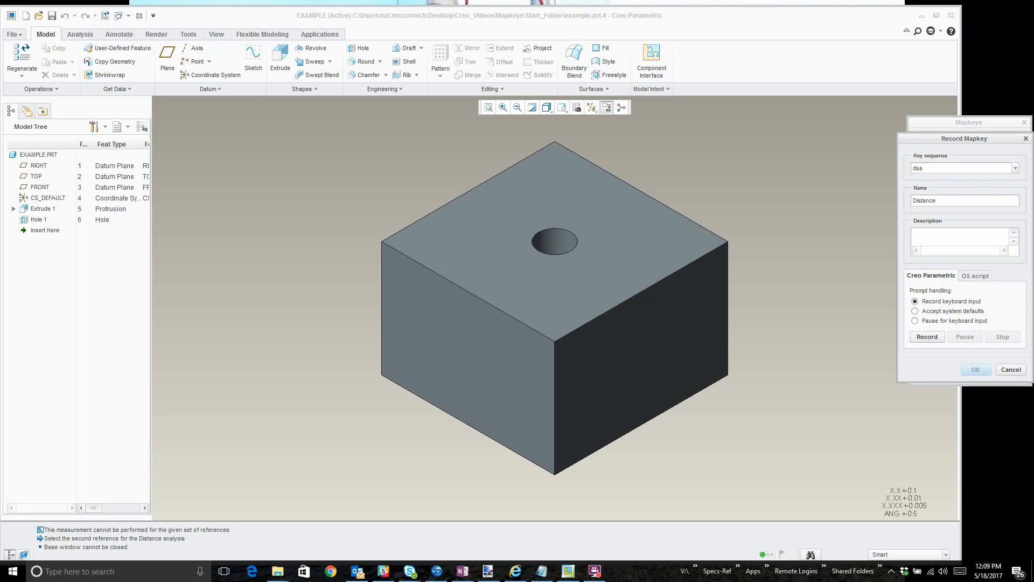
{"action": "type", "text": " surface to surface"}
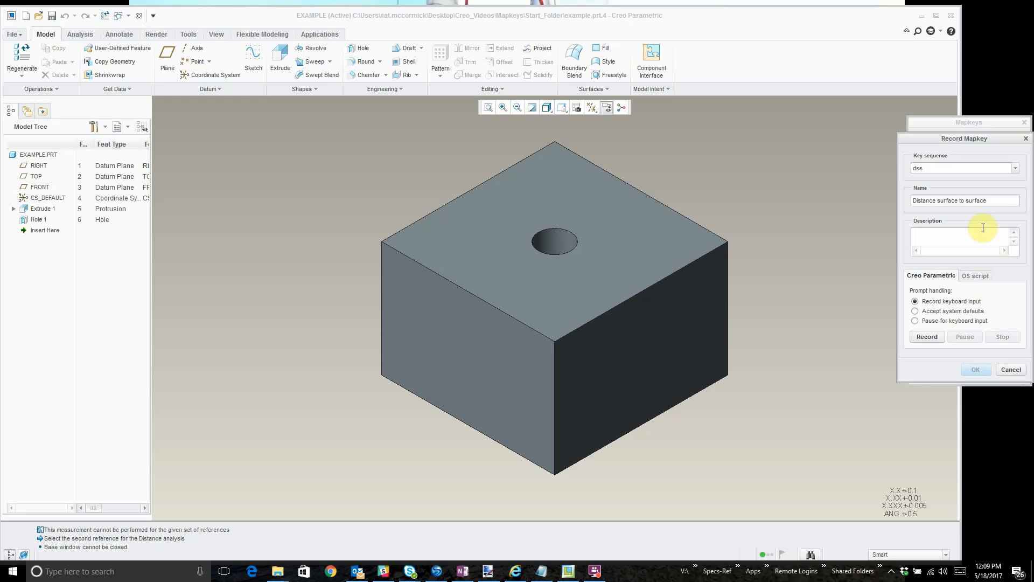
{"action": "left_click_drag", "start_coordinate": [995, 204], "coordinate": [857, 190]}
{"action": "key", "text": "ctrl+c"}
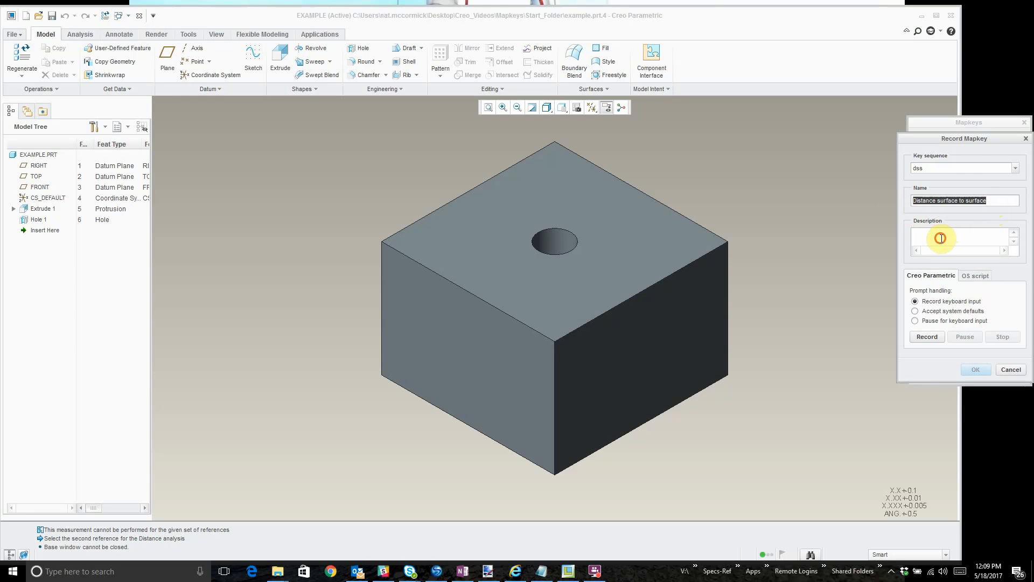
{"action": "left_click", "coordinate": [939, 238]}
{"action": "key", "text": "ctrl+v"}
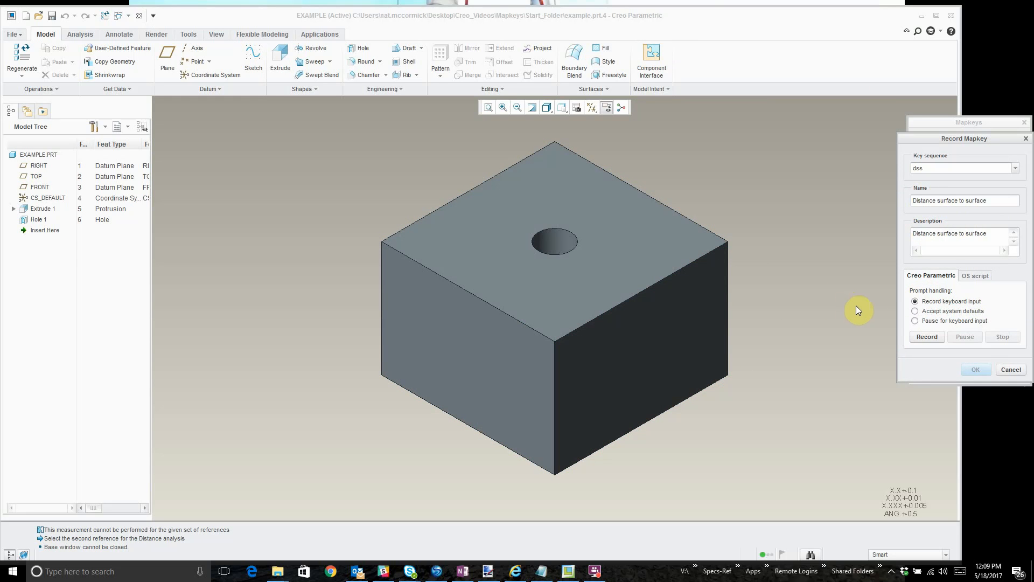
Record the dss mapkey by starting Measure and setting the selection filter to Surface, accept it, and close the measurement tool.
{"action": "left_click", "coordinate": [921, 338]}
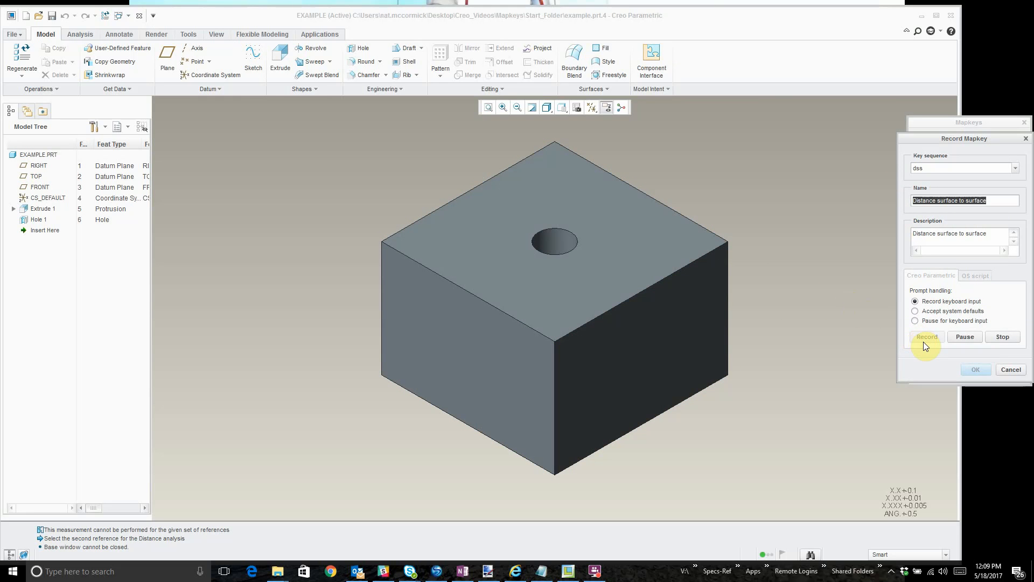
{"action": "left_click", "coordinate": [81, 34]}
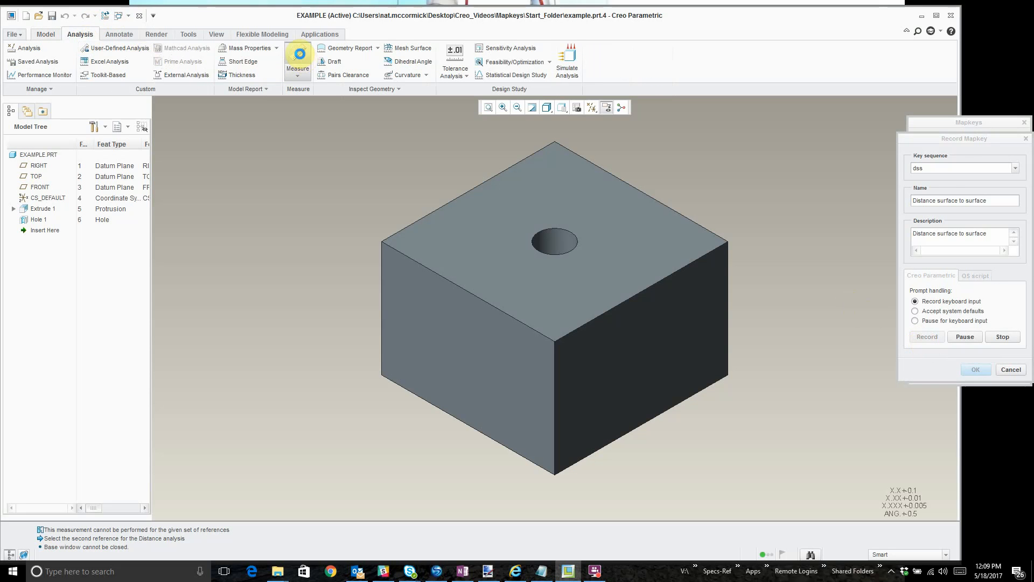
{"action": "left_click", "coordinate": [299, 54]}
{"action": "left_click", "coordinate": [884, 557]}
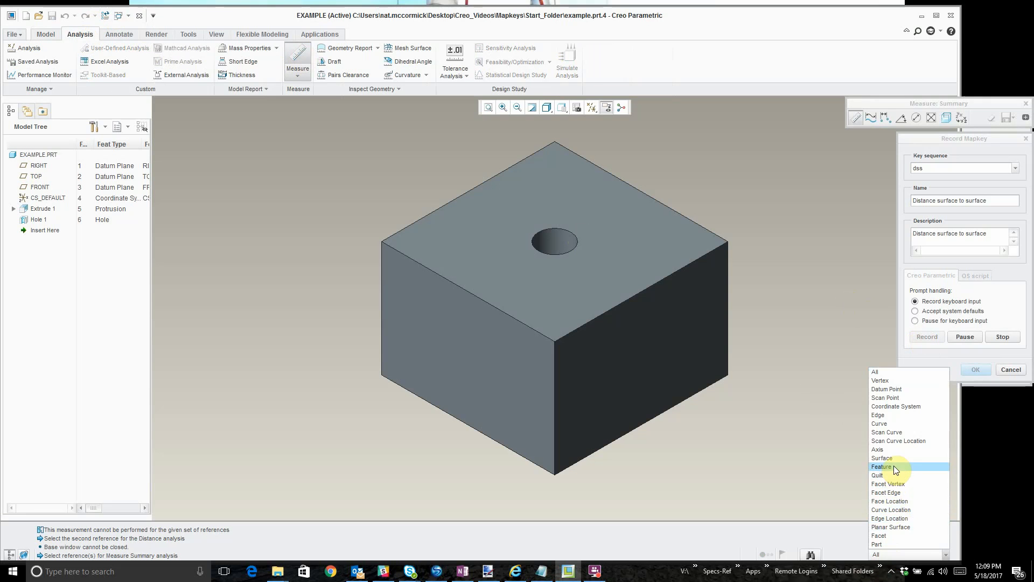
{"action": "left_click", "coordinate": [896, 458]}
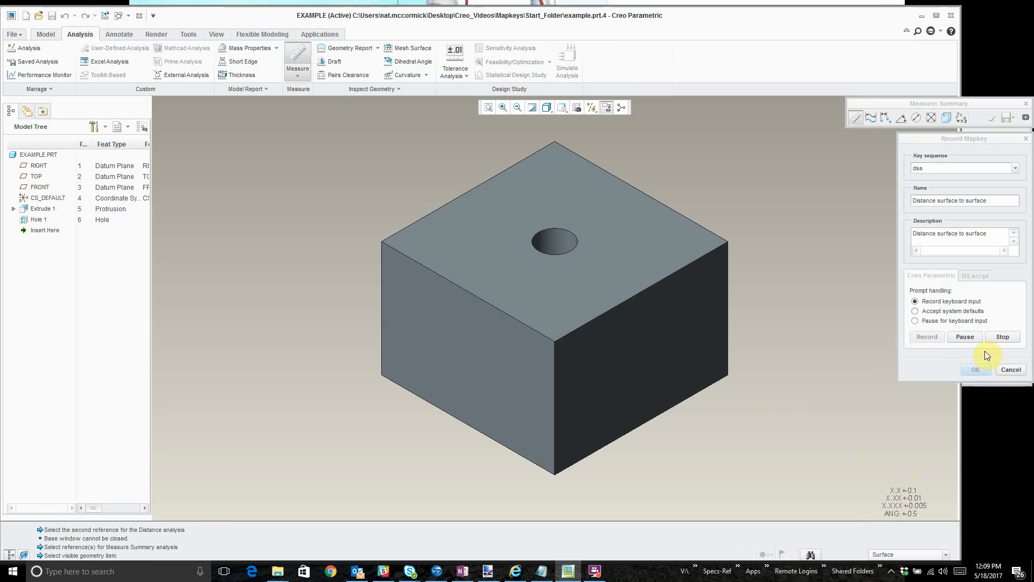
{"action": "left_click", "coordinate": [1001, 338]}
{"action": "left_click", "coordinate": [976, 370]}
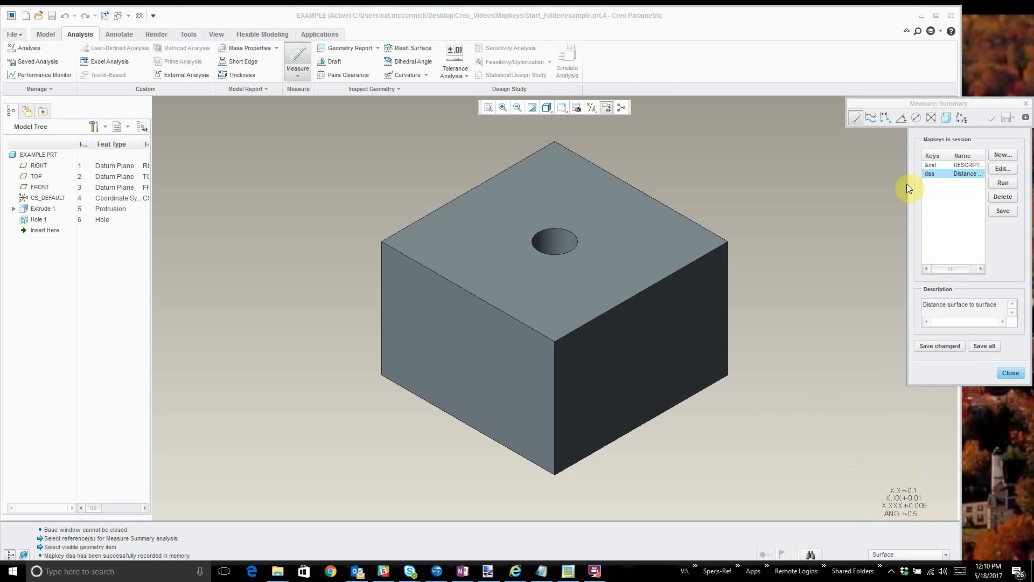
{"action": "left_click", "coordinate": [1026, 104]}
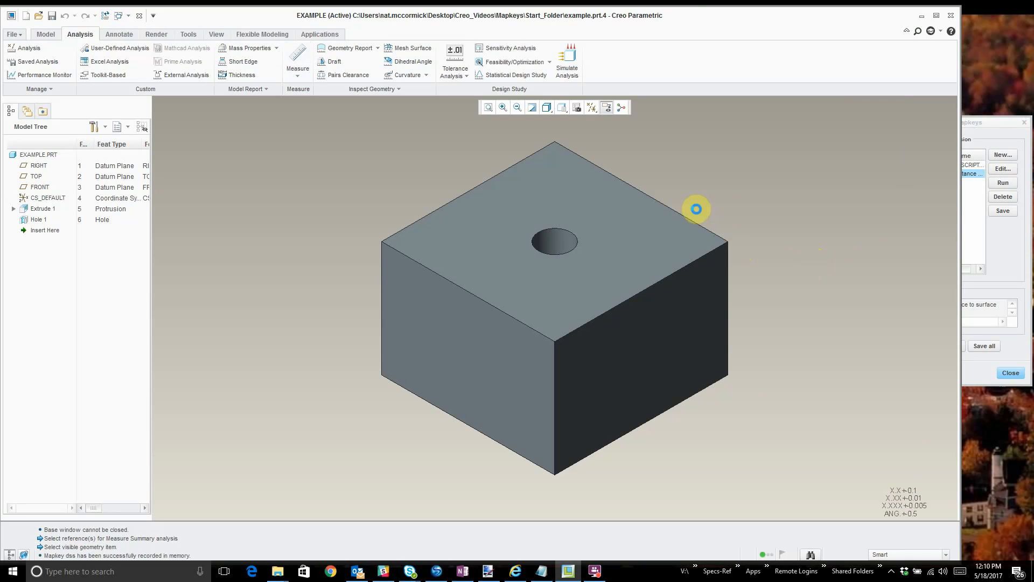
Test the dss mapkey by measuring the distance between the block's dark front face and the opposite hidden face.
{"action": "key", "text": "d"}
{"action": "key", "text": "s"}
{"action": "key", "text": "s"}
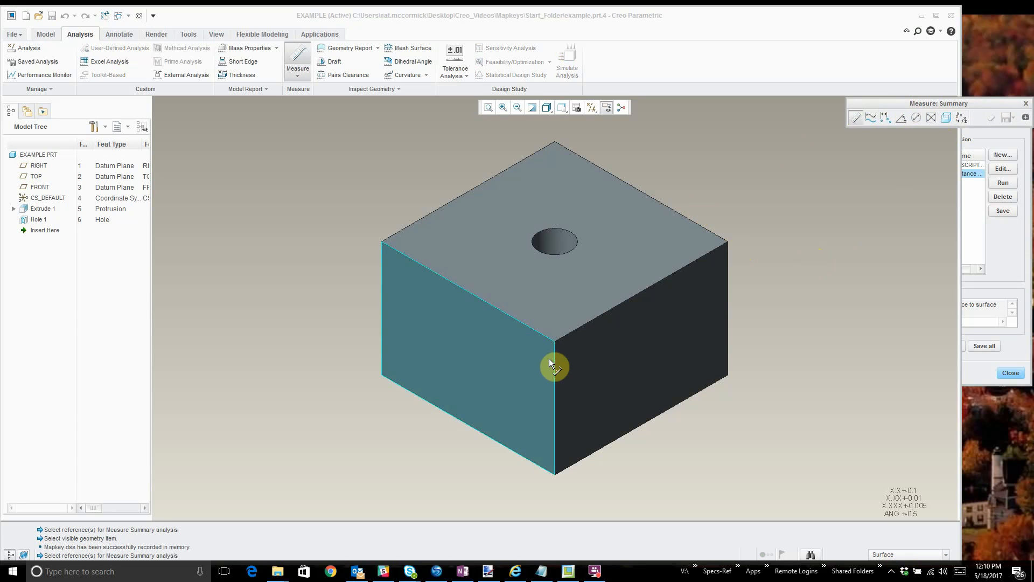
{"action": "left_click", "coordinate": [577, 357]}
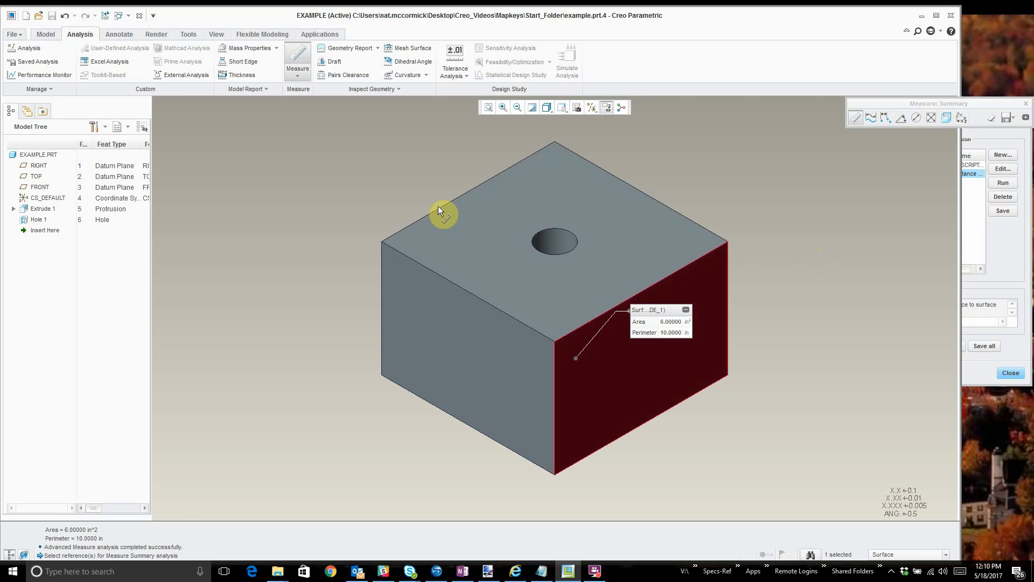
{"action": "left_click", "coordinate": [461, 240], "text": "ctrl"}
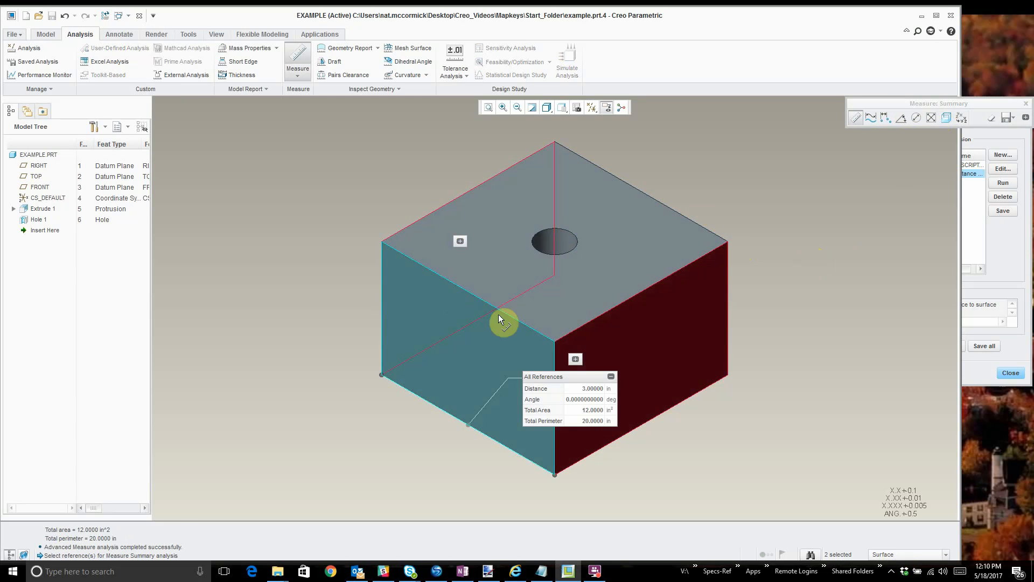
{"action": "left_click", "coordinate": [1026, 103]}
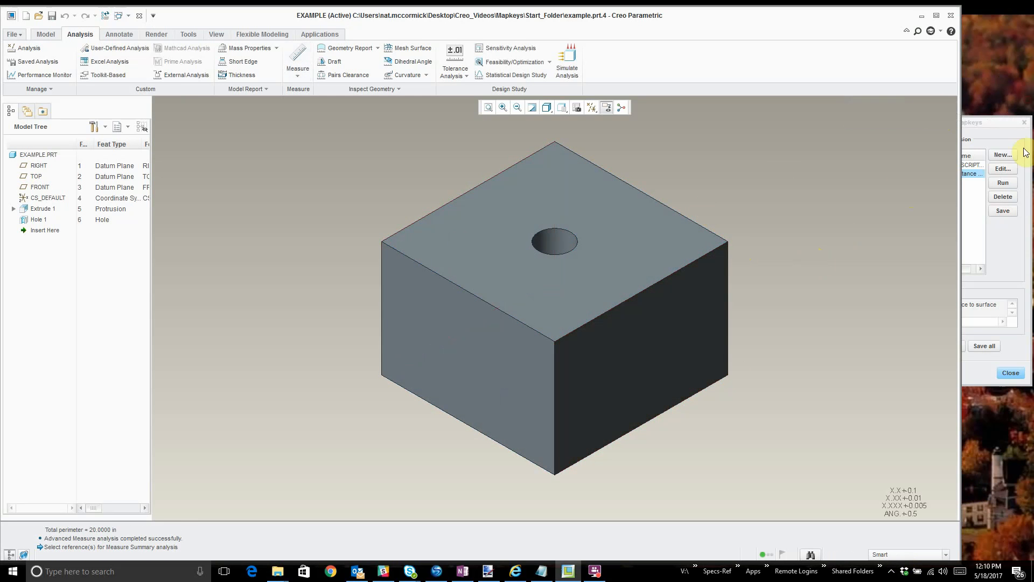
Save the changed mapkeys to config.pro in Start_Folder and close the Mapkeys dialog.
{"action": "left_click_drag", "start_coordinate": [994, 132], "coordinate": [832, 183]}
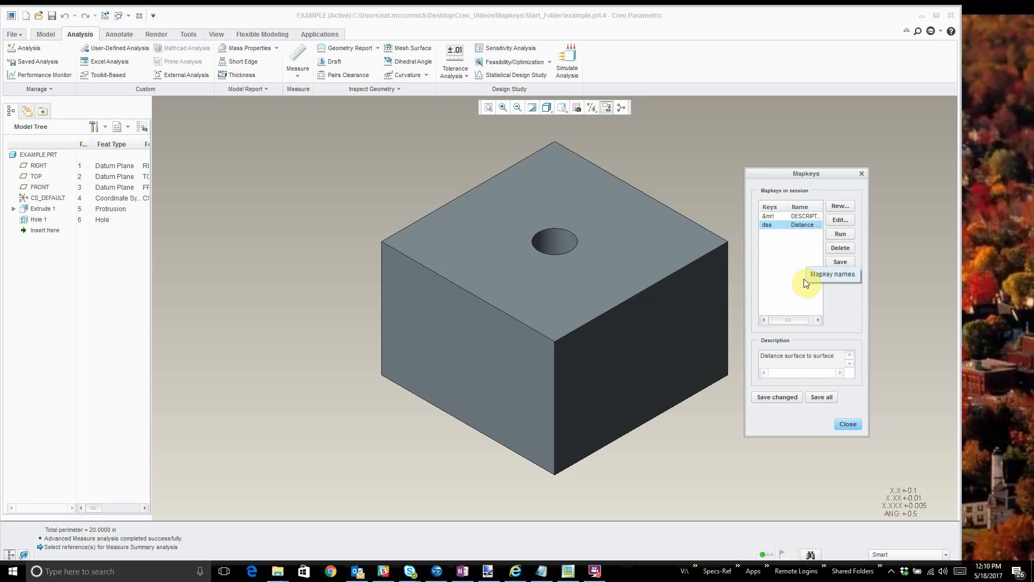
{"action": "left_click", "coordinate": [771, 397]}
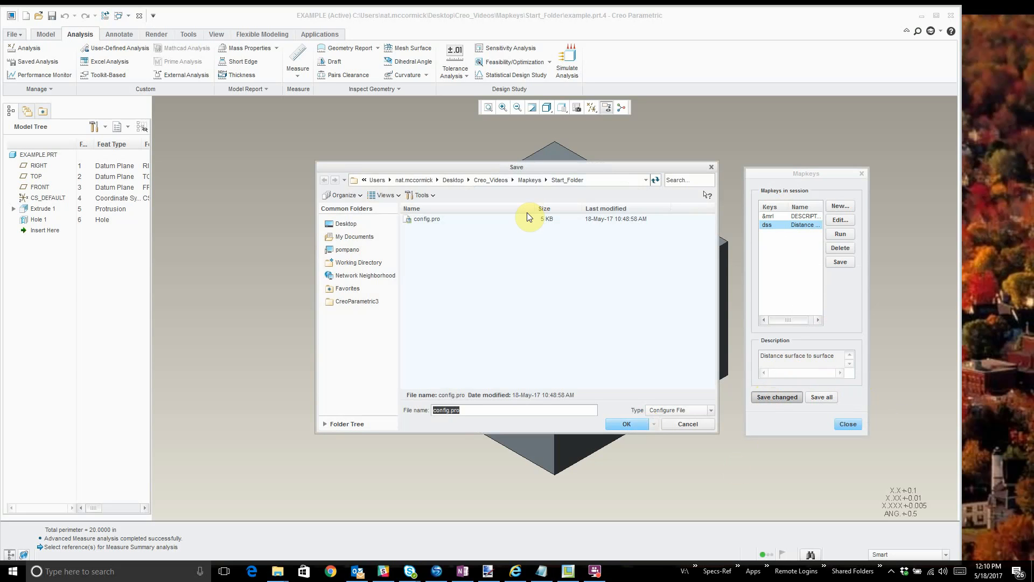
{"action": "double_click", "coordinate": [423, 218]}
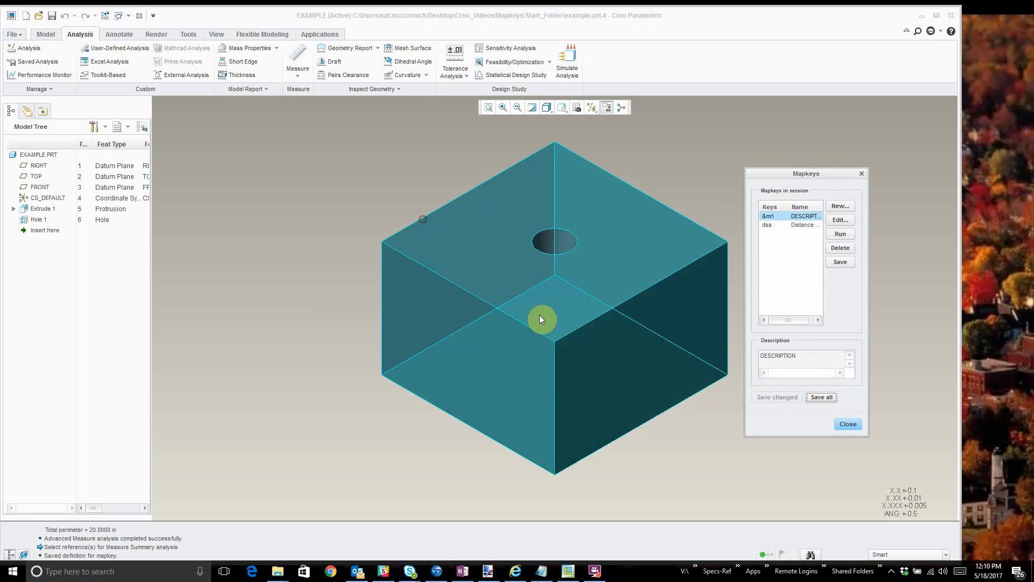
{"action": "left_click", "coordinate": [817, 478]}
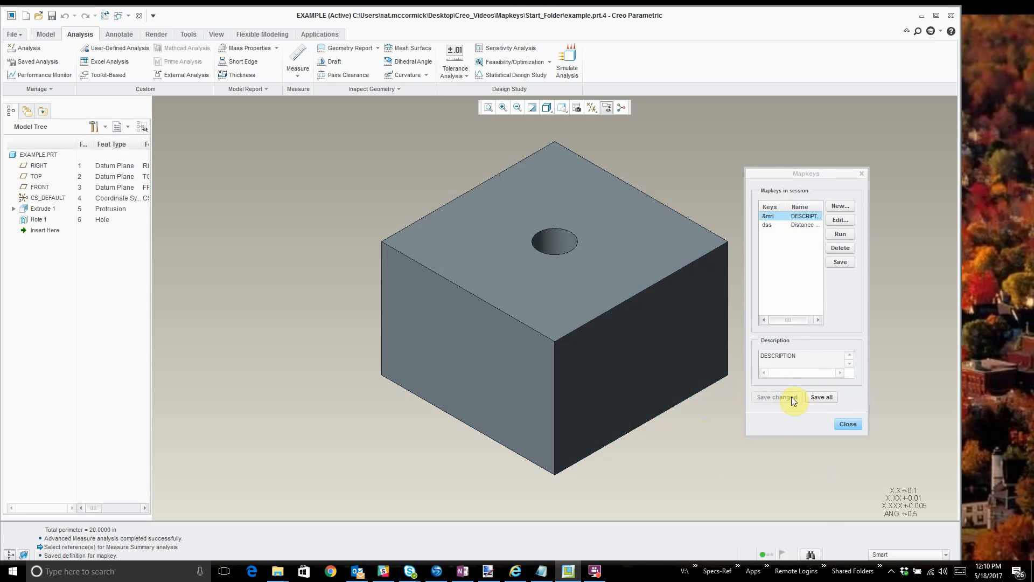
{"action": "left_click", "coordinate": [850, 426]}
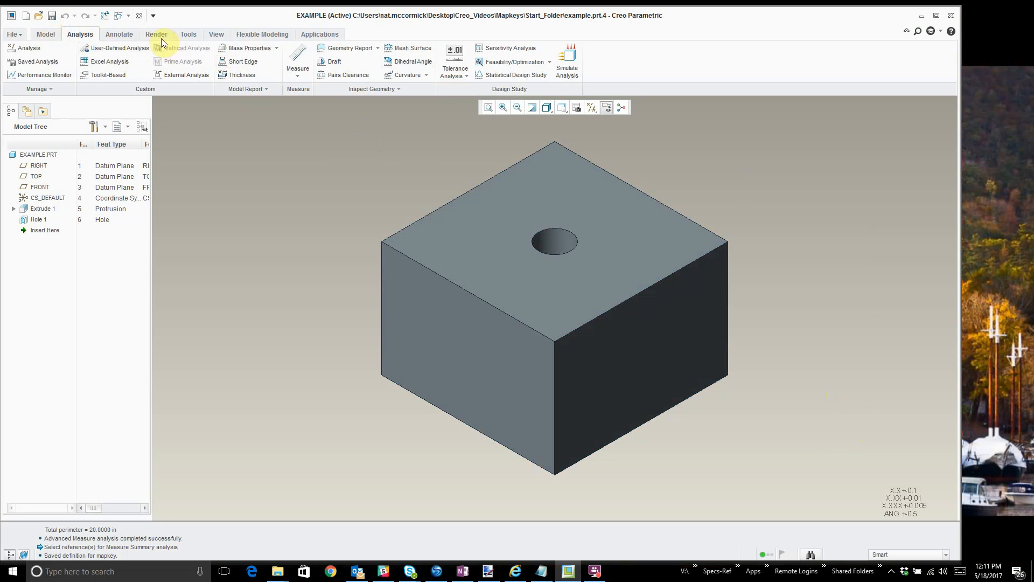
{"action": "left_click", "coordinate": [194, 36]}
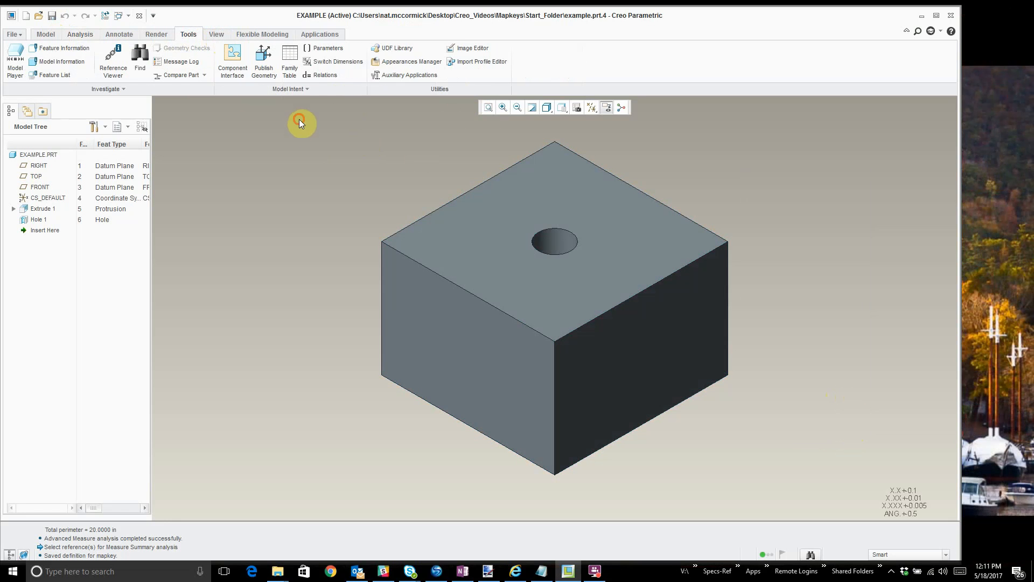
{"action": "left_click", "coordinate": [36, 37]}
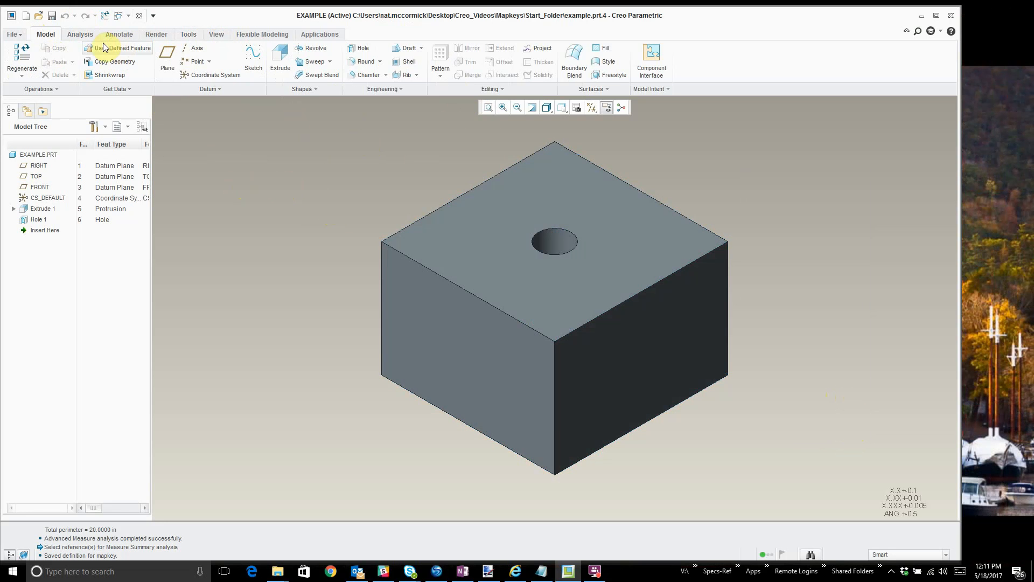
Open the drawing example.drw and maximize its window.
{"action": "left_click", "coordinate": [38, 15]}
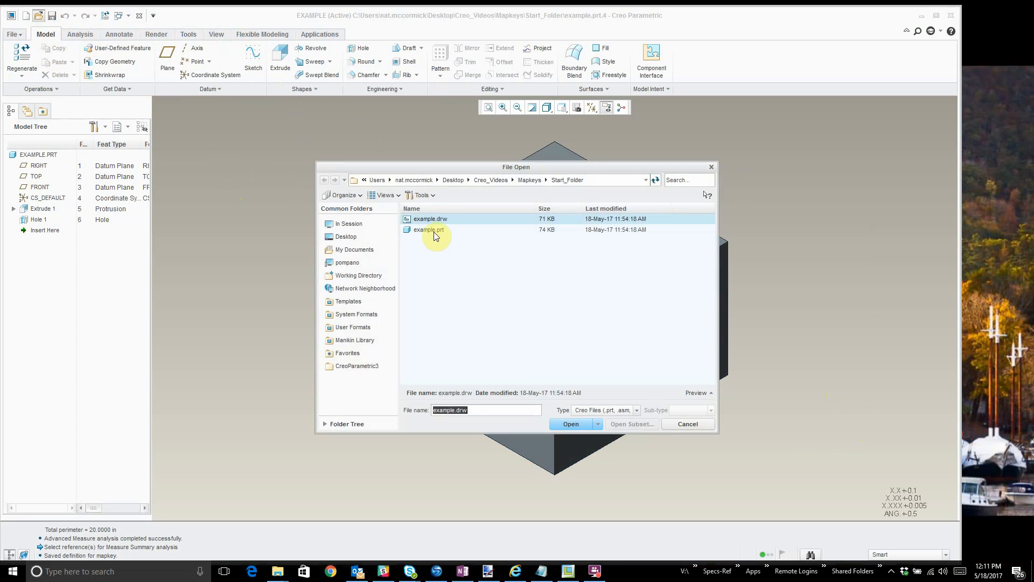
{"action": "double_click", "coordinate": [434, 221]}
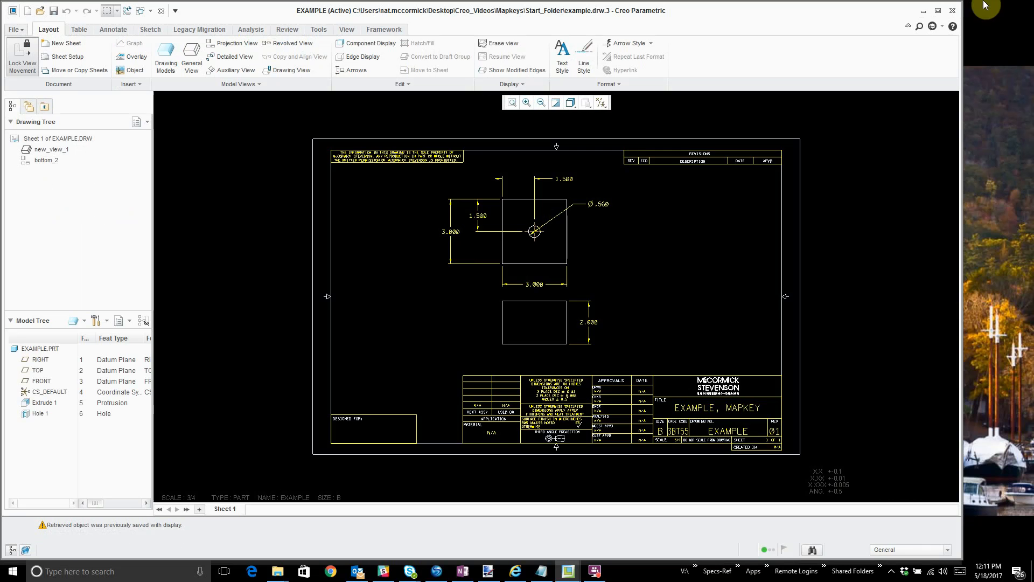
{"action": "left_click", "coordinate": [938, 12]}
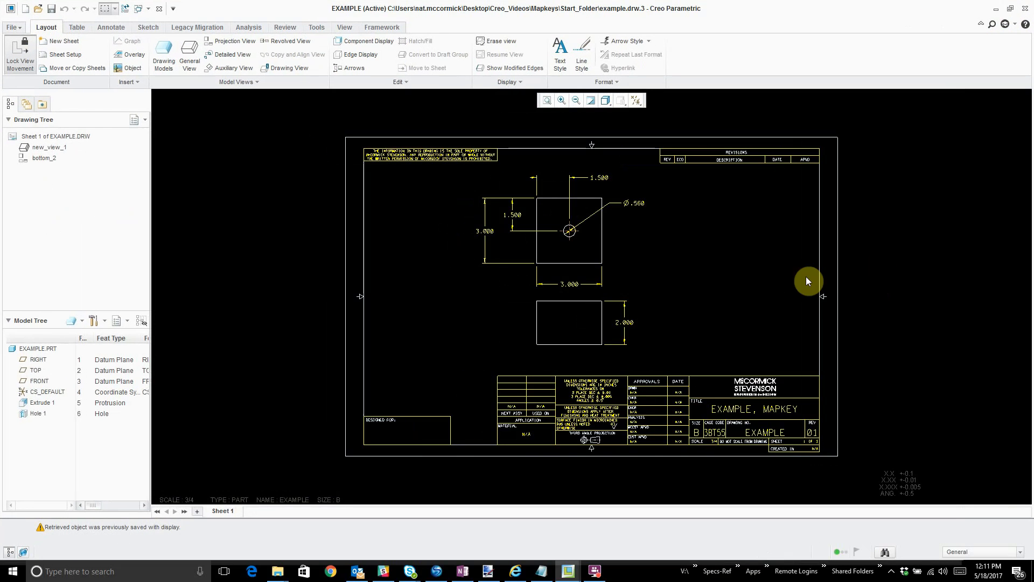
{"action": "scroll", "coordinate": [790, 354], "scroll_direction": "up", "scroll_amount": 1}
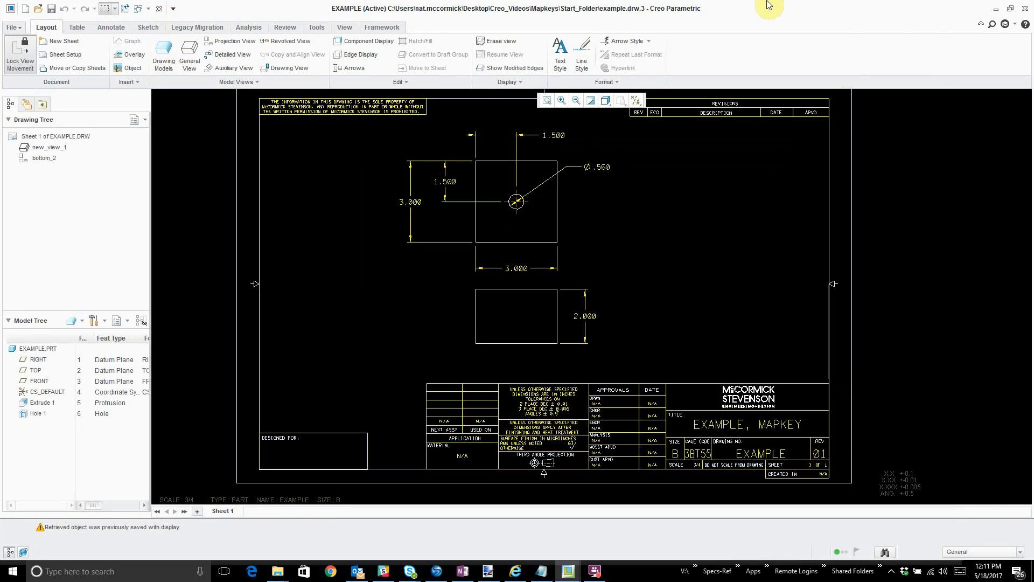
Open the Mapkeys dialog from the environment options and place it clear of the drawing sheet.
{"action": "mouse_move", "coordinate": [767, 3]}
{"action": "left_mouse_down"}
{"action": "mouse_move", "coordinate": [657, 29]}
{"action": "mouse_move", "coordinate": [726, 109]}
{"action": "mouse_move", "coordinate": [686, 5]}
{"action": "mouse_move", "coordinate": [684, 13]}
{"action": "left_mouse_up"}
{"action": "left_click", "coordinate": [20, 39]}
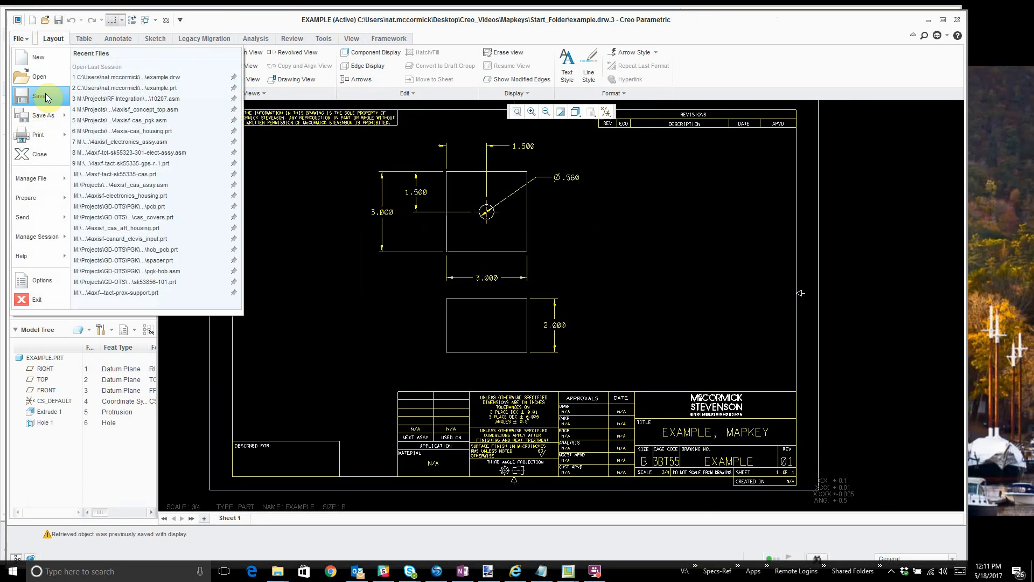
{"action": "left_click", "coordinate": [37, 279]}
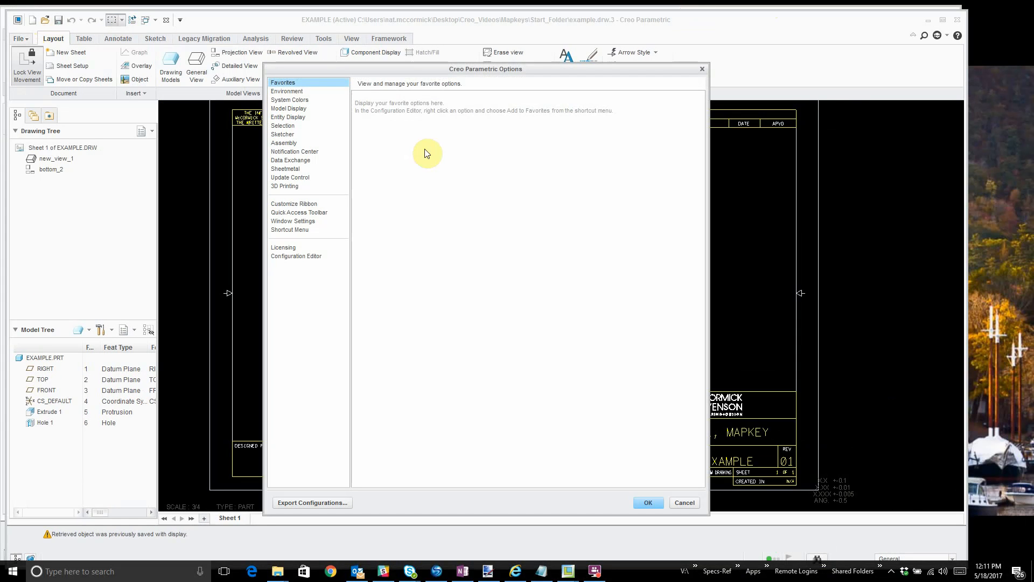
{"action": "left_click", "coordinate": [307, 91]}
{"action": "left_click", "coordinate": [490, 164]}
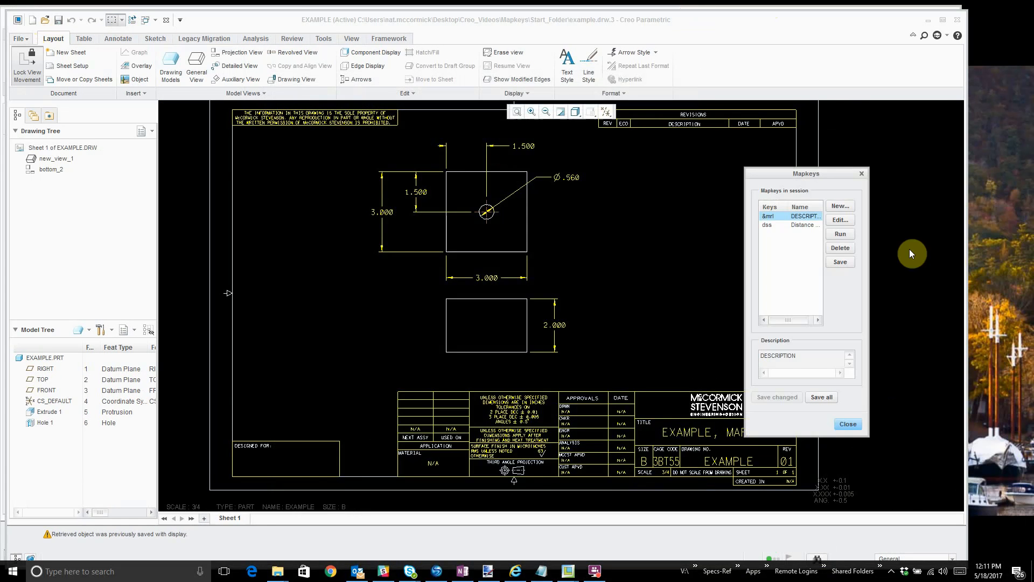
{"action": "left_click_drag", "start_coordinate": [781, 173], "coordinate": [937, 165]}
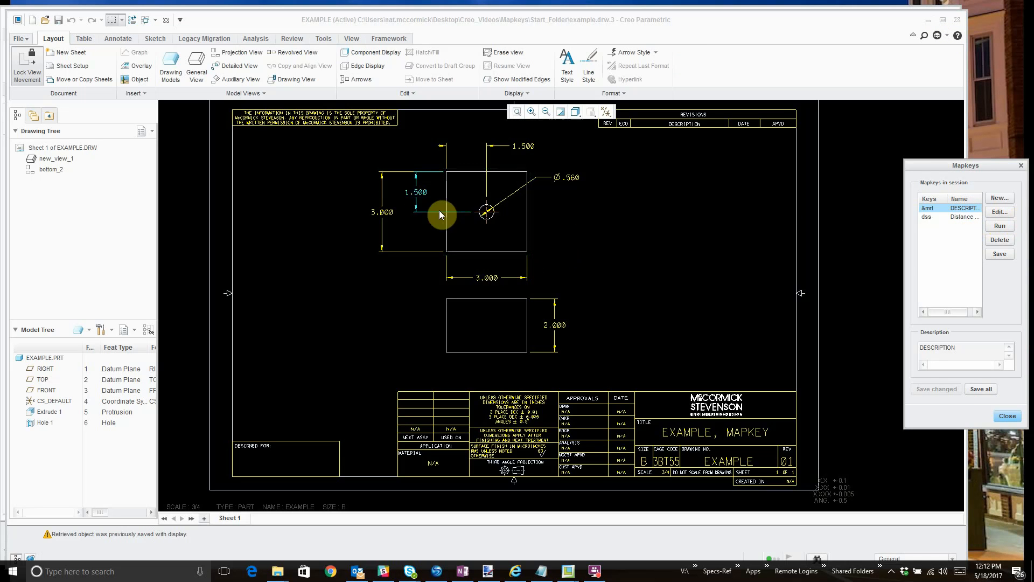
With the hole's vertical 1.500 dimension selected, create a new mapkey with key sequence 2xd and name 2X.
{"action": "scroll", "coordinate": [420, 186], "scroll_direction": "up", "scroll_amount": 2}
{"action": "left_click", "coordinate": [423, 195]}
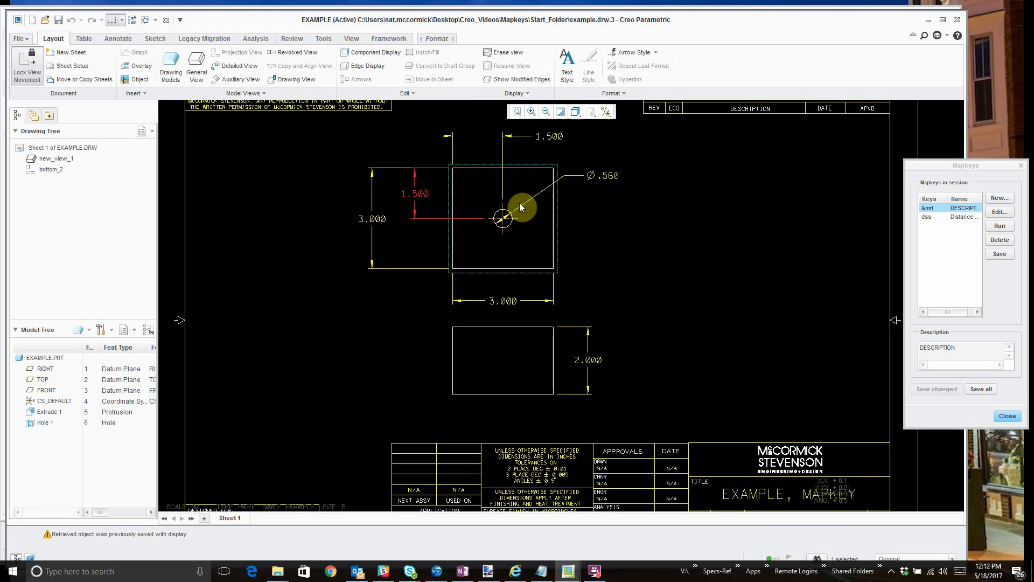
{"action": "left_click", "coordinate": [999, 200]}
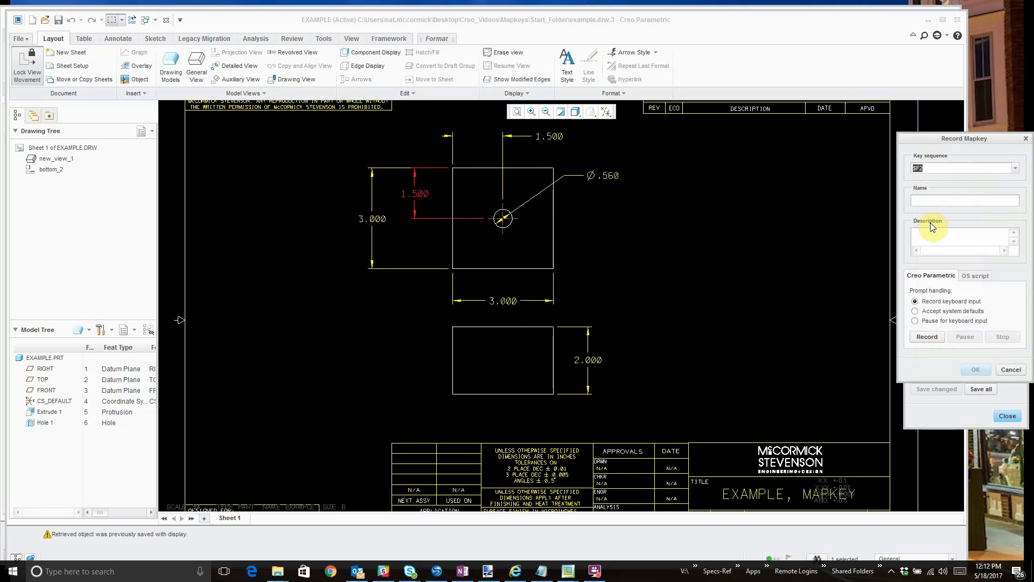
{"action": "type", "text": "2xd"}
{"action": "left_click", "coordinate": [929, 198]}
{"action": "type", "text": "2X"}
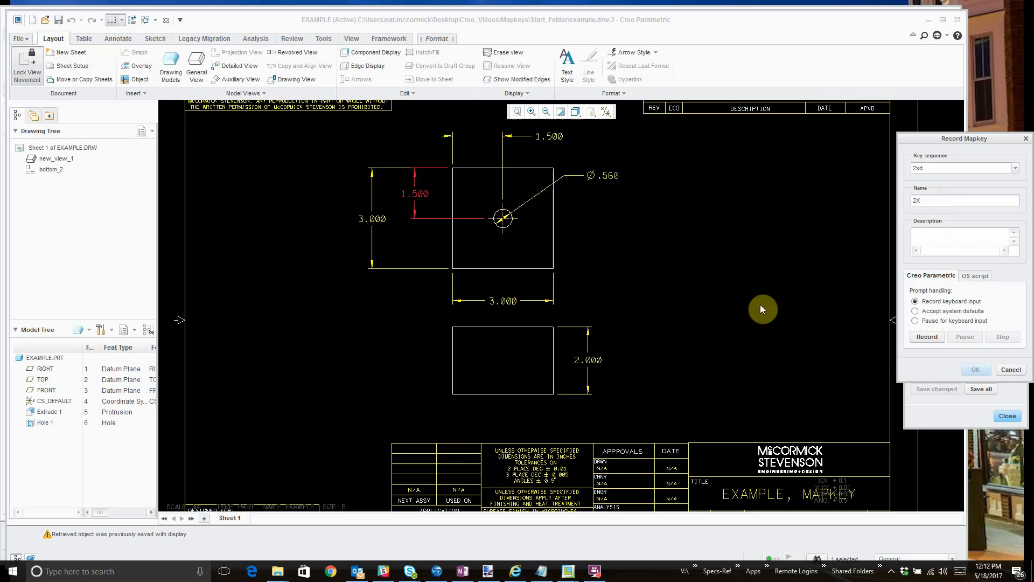
Record the 2xd mapkey by adding 2X before the vertical 1.500 dimension's display text, and accept the mapkey.
{"action": "left_click", "coordinate": [927, 338]}
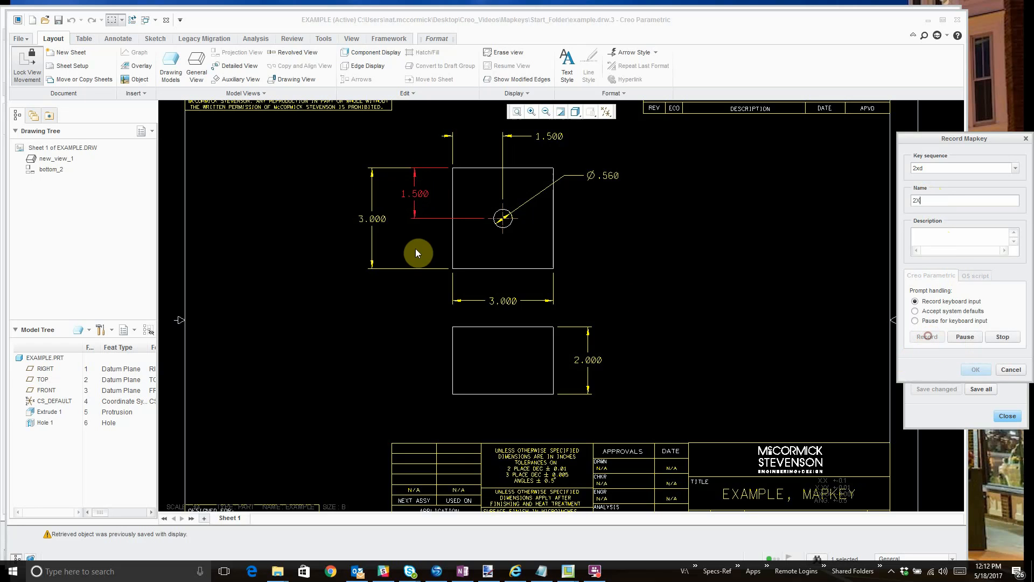
{"action": "left_click", "coordinate": [418, 193]}
{"action": "right_click", "coordinate": [418, 193]}
{"action": "left_click", "coordinate": [353, 313]}
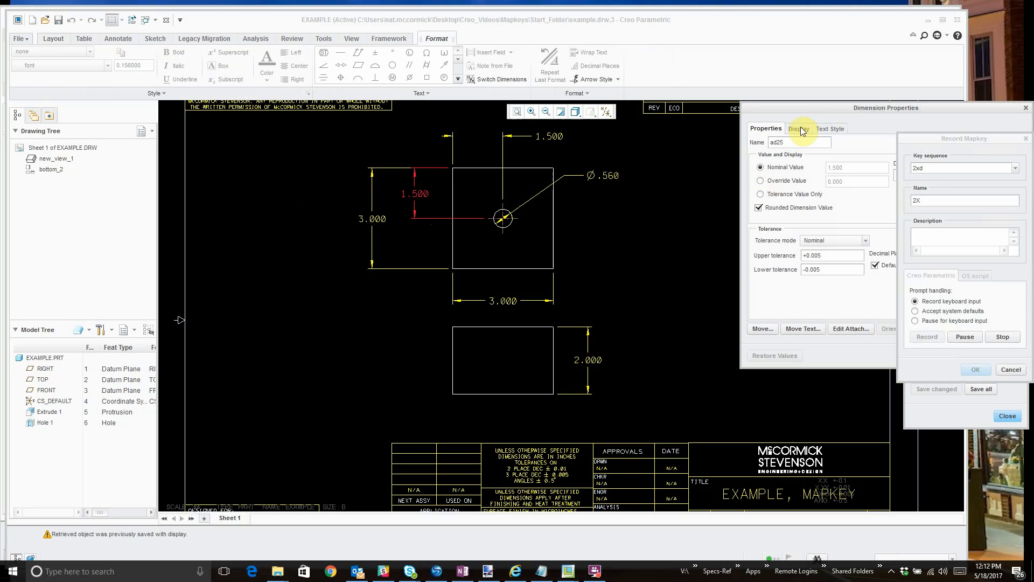
{"action": "left_click", "coordinate": [802, 131]}
{"action": "left_click_drag", "start_coordinate": [861, 109], "coordinate": [569, 122]}
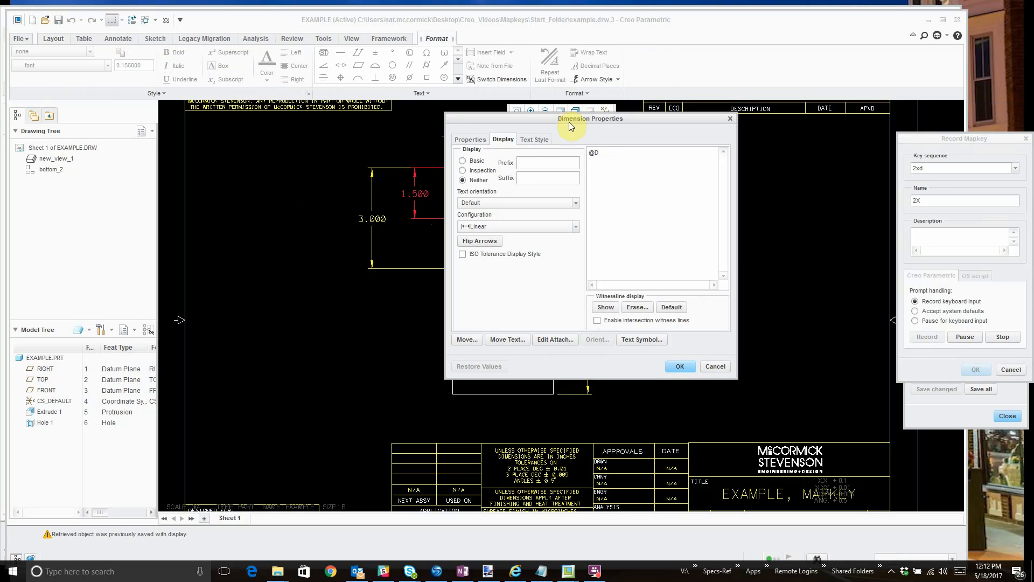
{"action": "left_click", "coordinate": [590, 153]}
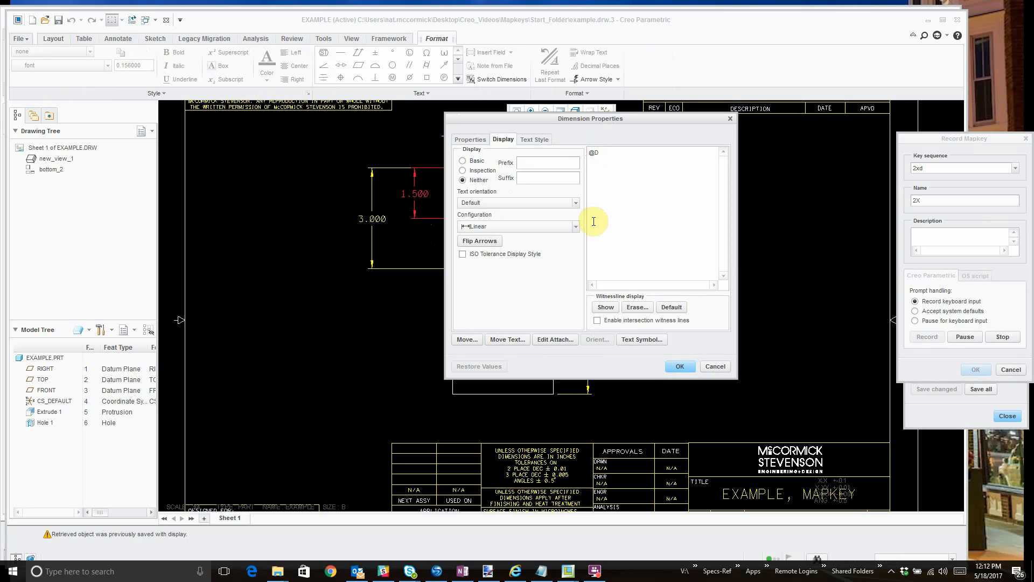
{"action": "type", "text": "2X"}
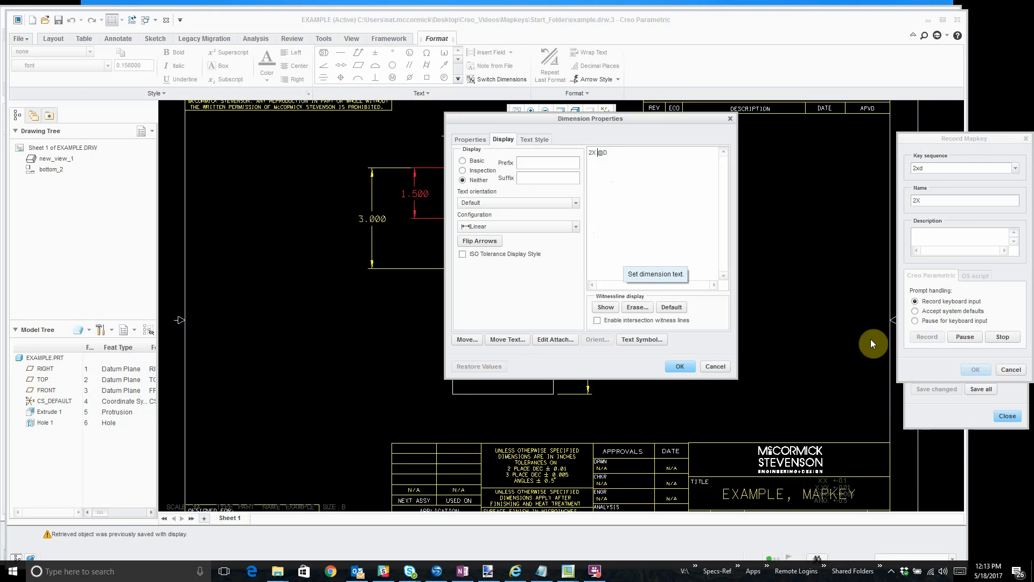
{"action": "left_click", "coordinate": [679, 367]}
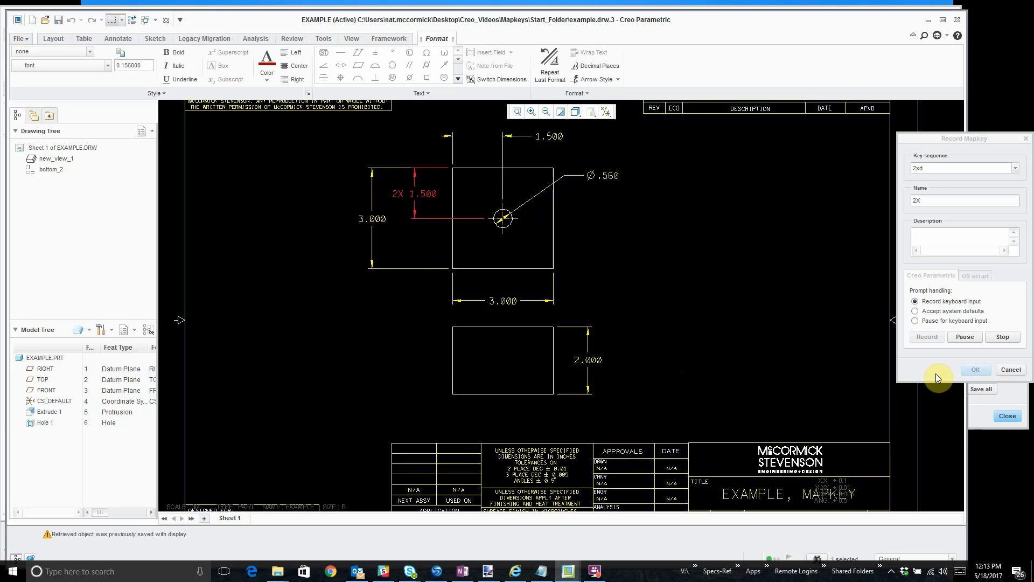
{"action": "left_click", "coordinate": [978, 338]}
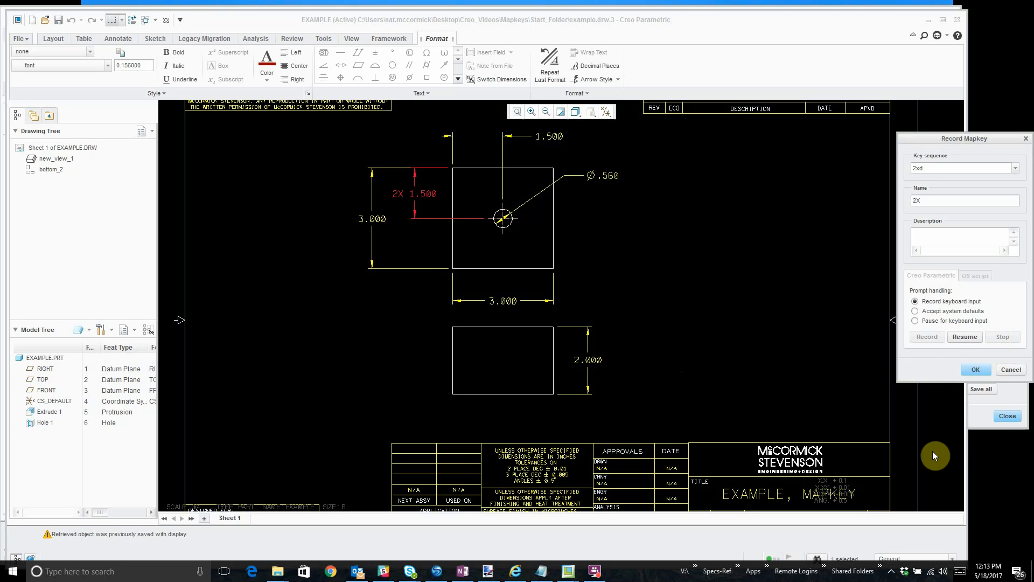
{"action": "left_click", "coordinate": [976, 369]}
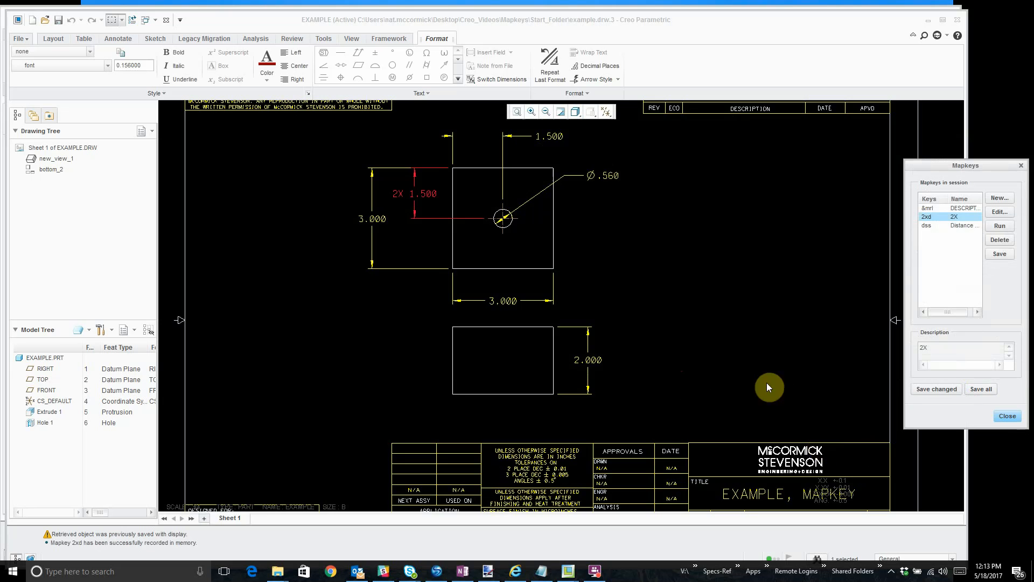
With the hole's horizontal 1.500 dimension selected, create a new mapkey with key sequence dmin and name Minimum.
{"action": "left_click", "coordinate": [729, 352]}
{"action": "left_click", "coordinate": [552, 136]}
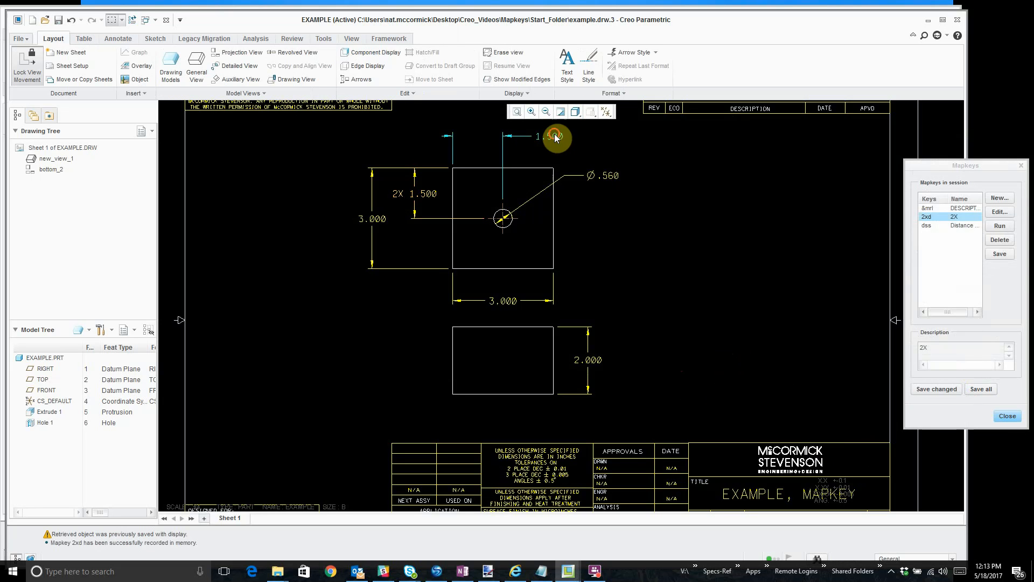
{"action": "left_click", "coordinate": [1000, 197]}
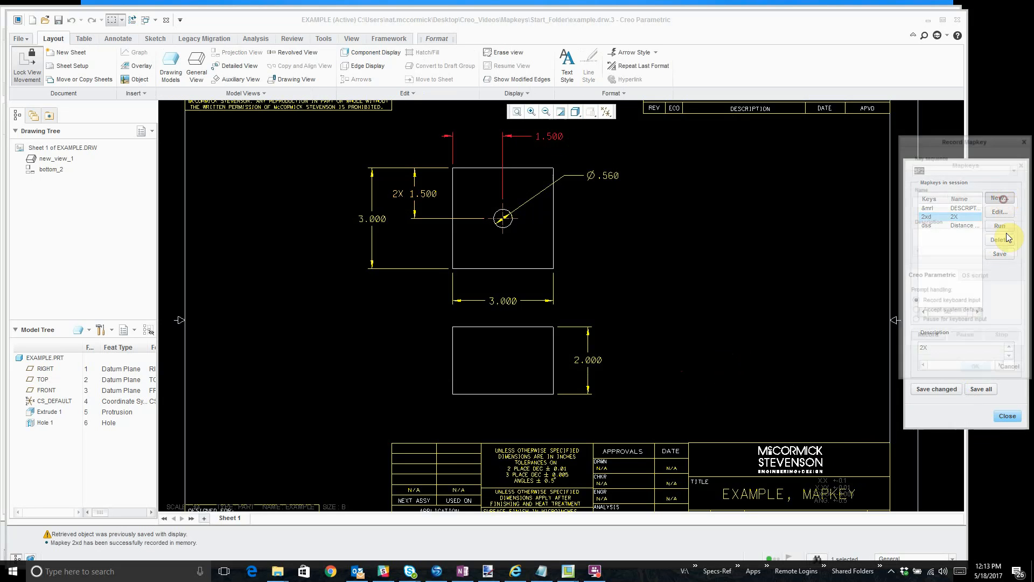
{"action": "type", "text": "dmin"}
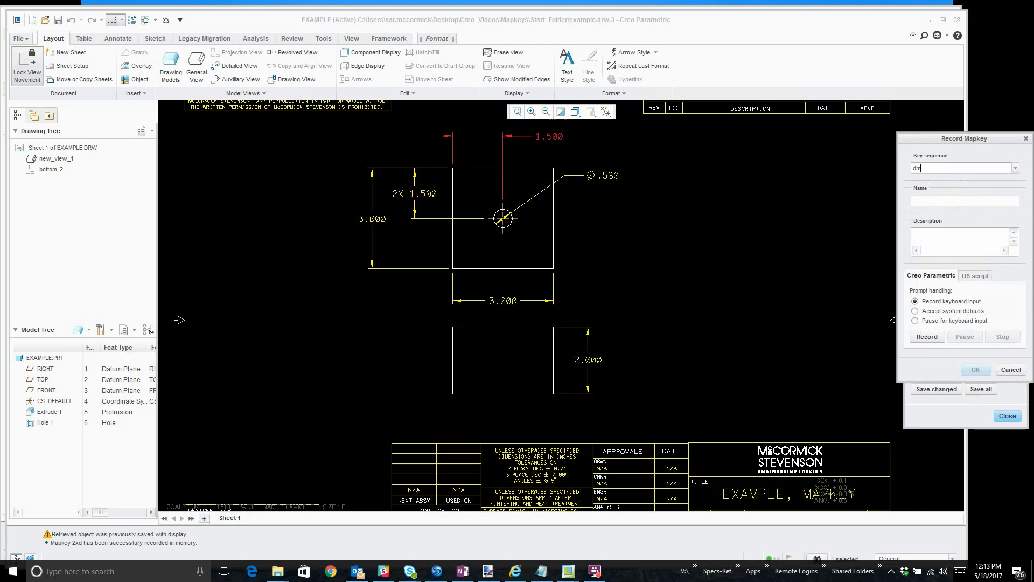
{"action": "left_click", "coordinate": [923, 201]}
{"action": "type", "text": "Minu"}
{"action": "type", "text": "imum"}
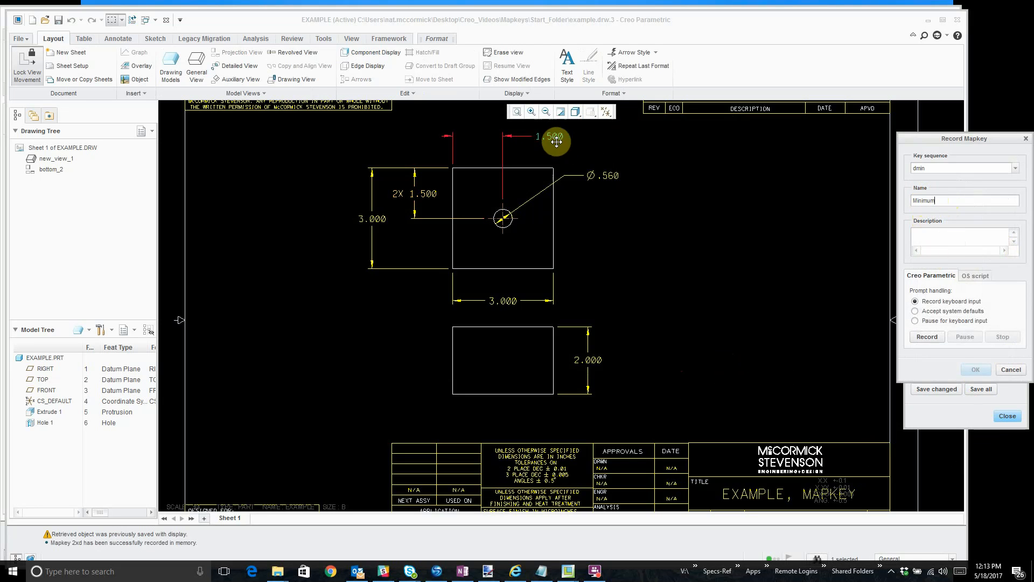
Record the dmin mapkey actions by adding MIN after the horizontal 1.500 dimension's display text.
{"action": "left_click", "coordinate": [930, 339]}
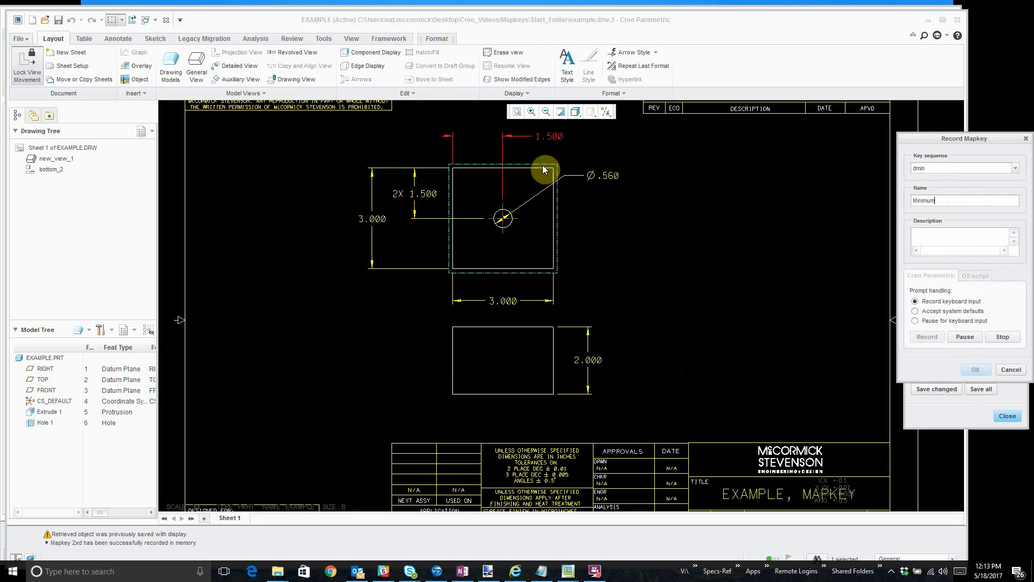
{"action": "right_click", "coordinate": [557, 135]}
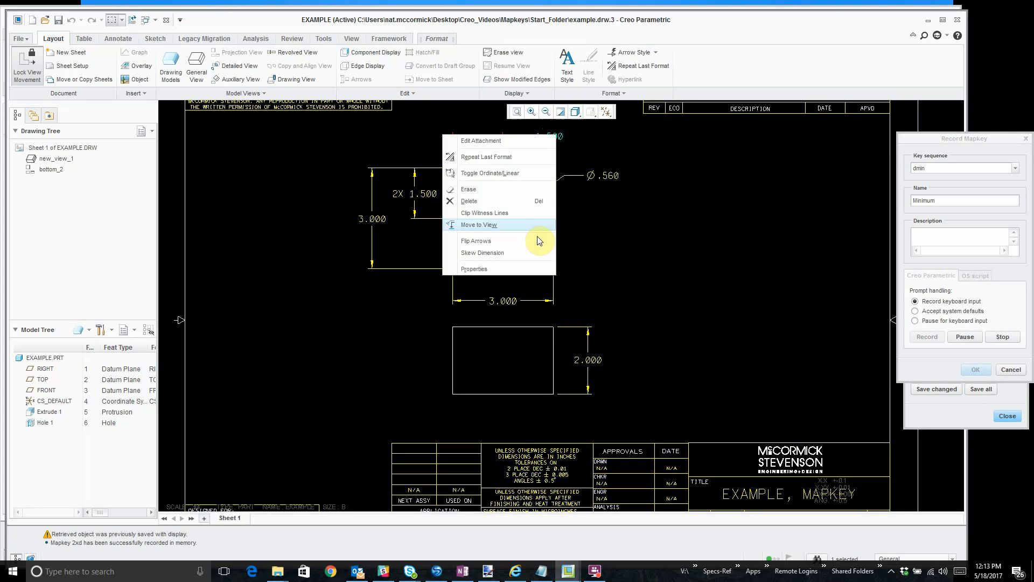
{"action": "left_click", "coordinate": [520, 267]}
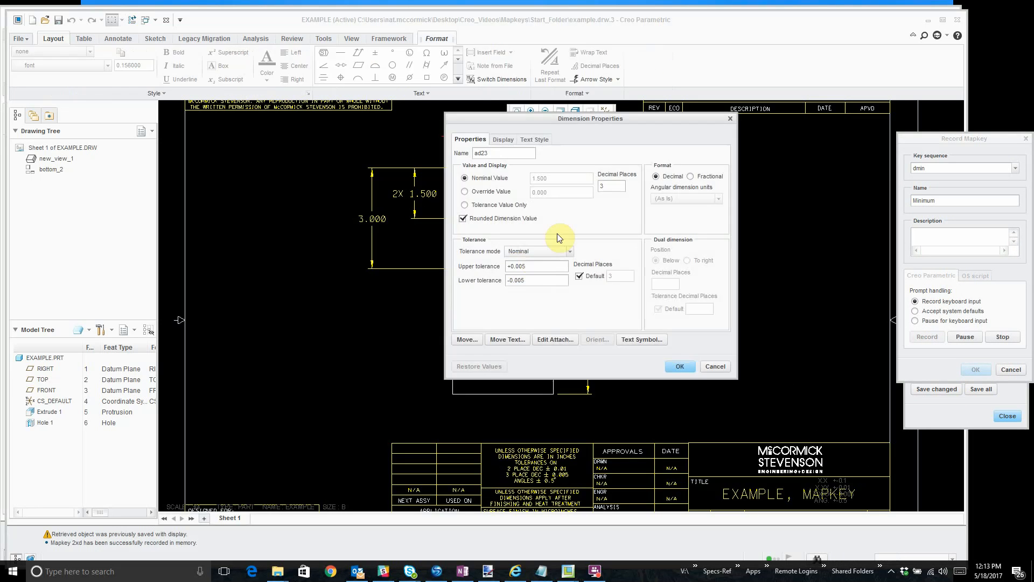
{"action": "left_click", "coordinate": [503, 139]}
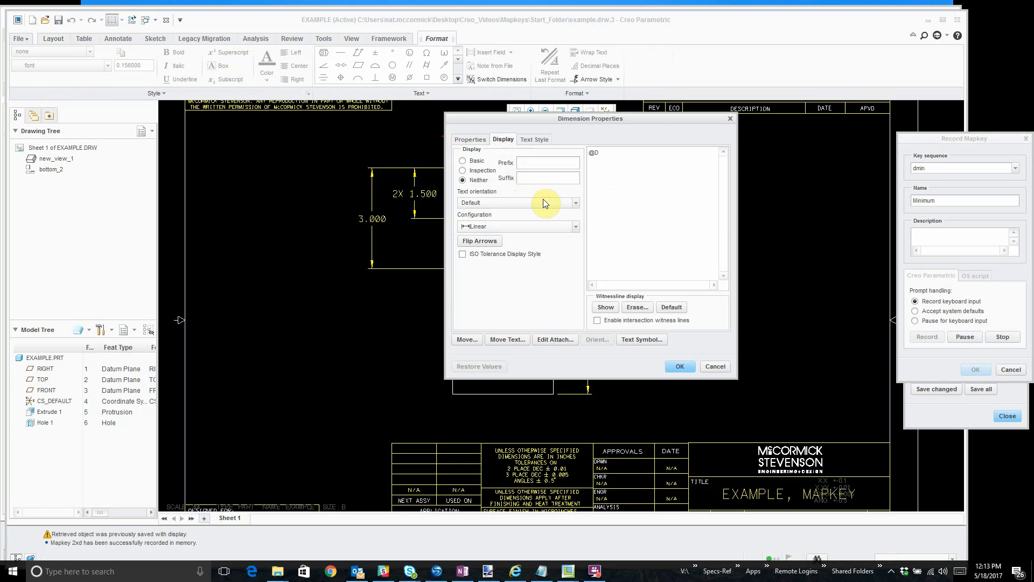
{"action": "type", "text": "MIN"}
{"action": "left_click", "coordinate": [684, 370]}
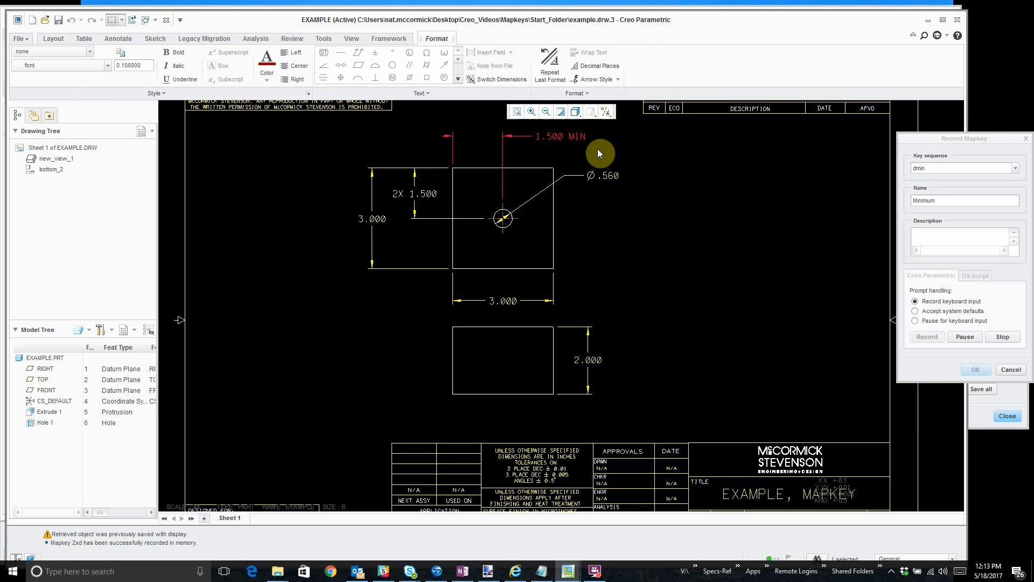
Select the vertical 2X 1.500 dimension, stop the recording and accept the dmin mapkey.
{"action": "left_click", "coordinate": [690, 262]}
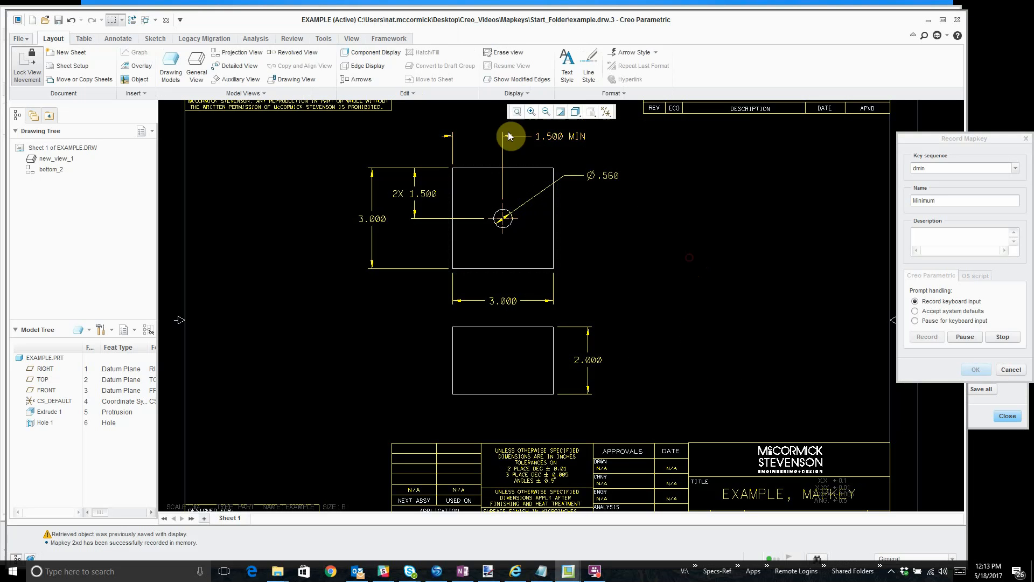
{"action": "left_click", "coordinate": [429, 192]}
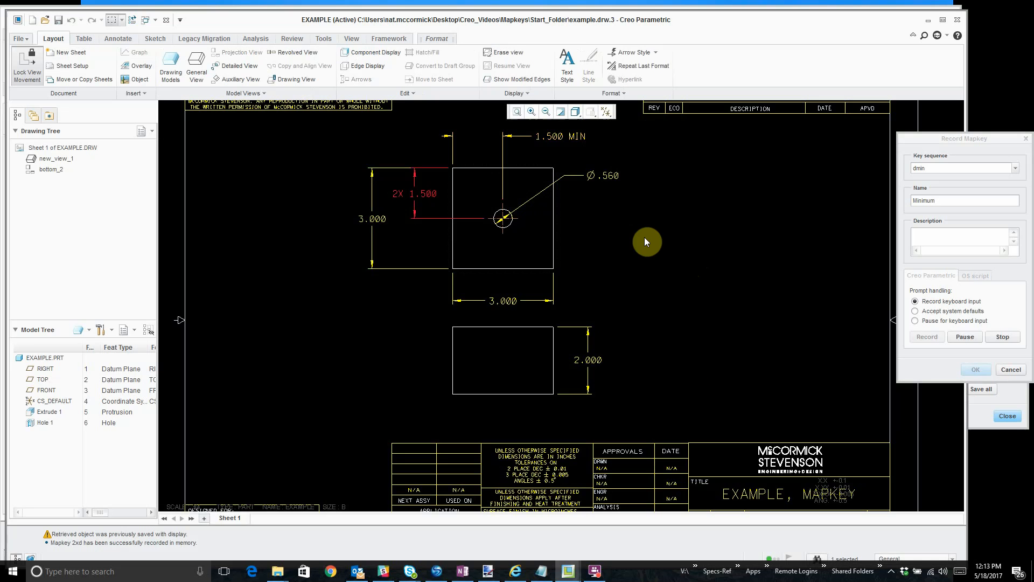
{"action": "type", "text": "dmi"}
{"action": "left_click", "coordinate": [1003, 337]}
{"action": "left_click", "coordinate": [976, 369]}
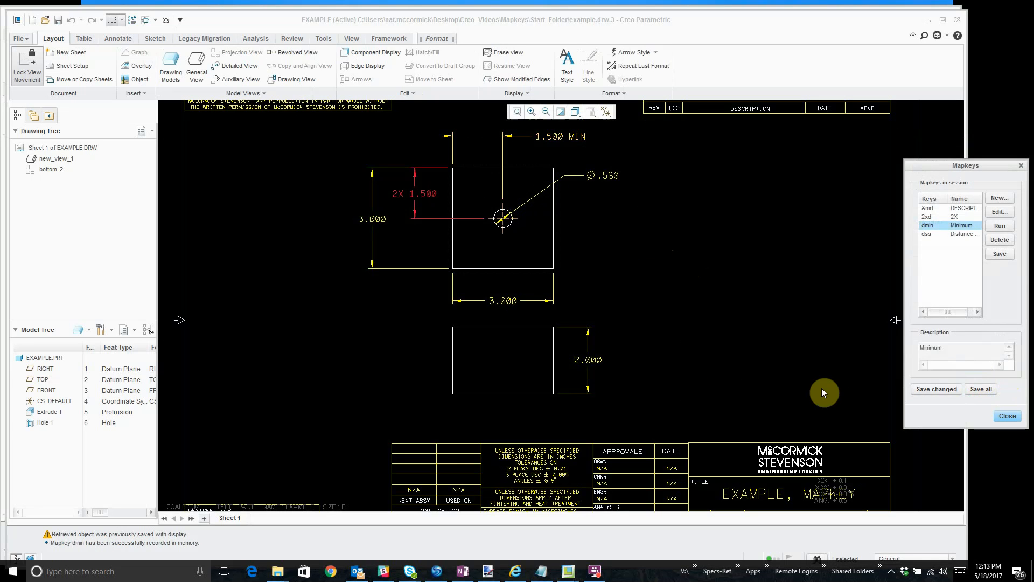
Test the dmin mapkey on the hole's vertical 2X 1.500 dimension.
{"action": "left_click", "coordinate": [429, 200]}
{"action": "type", "text": "dmi"}
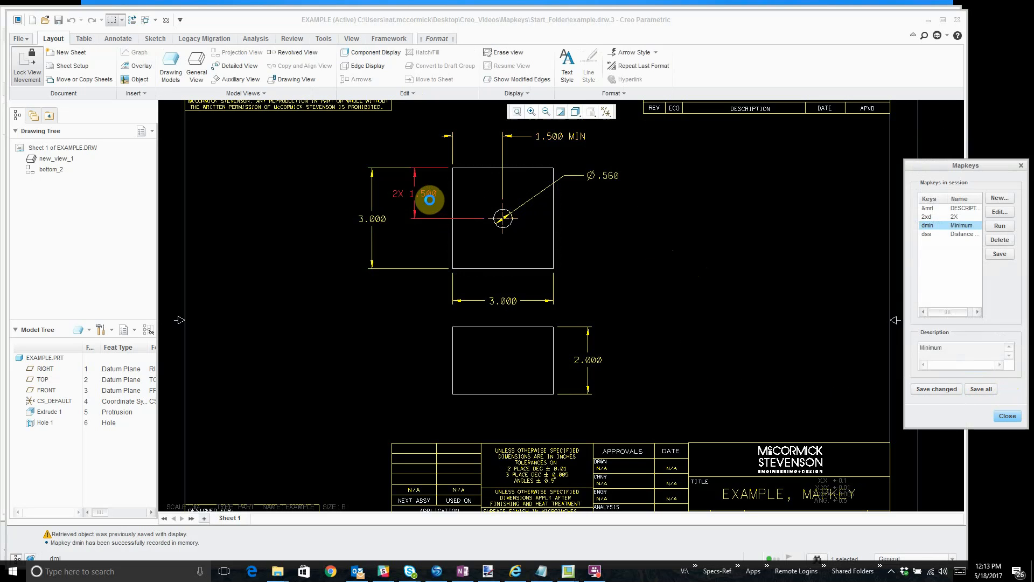
{"action": "type", "text": "n"}
{"action": "left_click", "coordinate": [648, 307]}
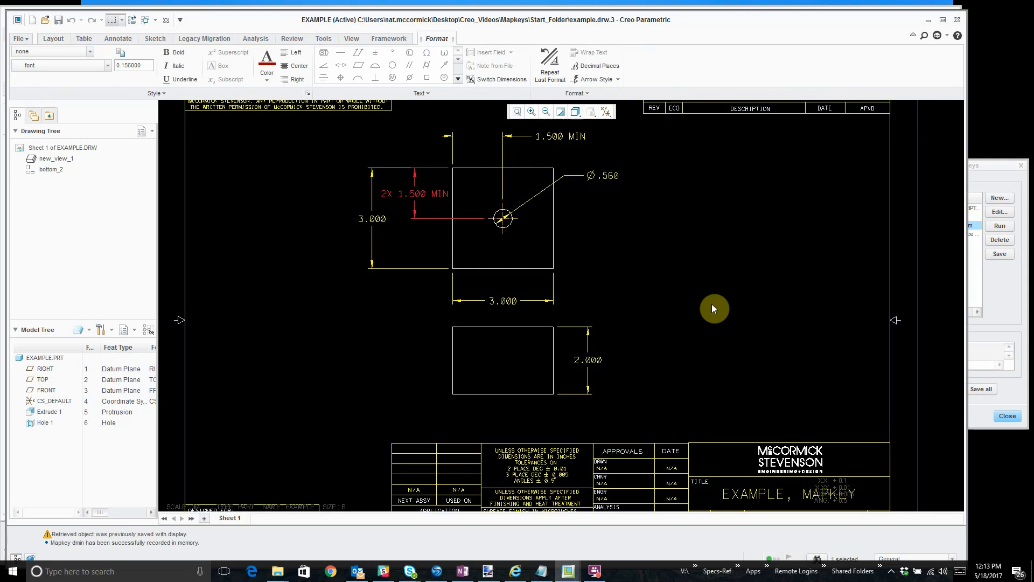
With the horizontal 1.500 MIN dimension selected, create a new mapkey with key sequence -dmin.
{"action": "left_click", "coordinate": [986, 165]}
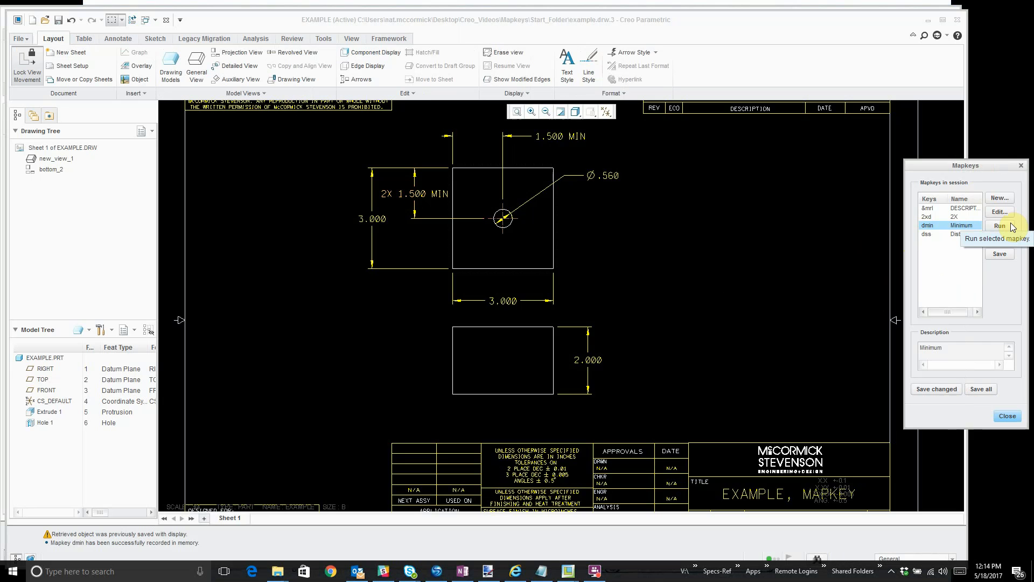
{"action": "left_click", "coordinate": [1002, 199]}
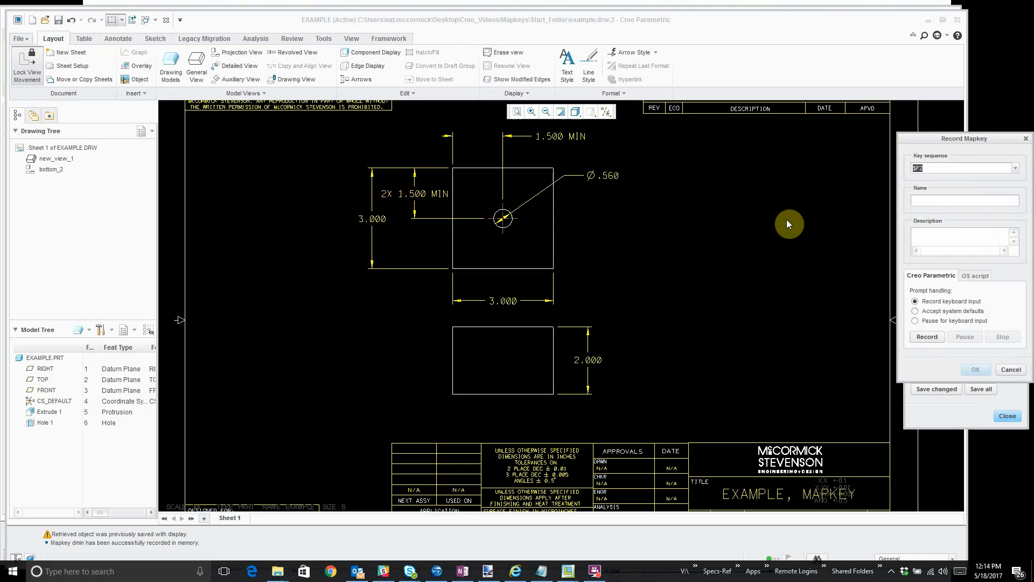
{"action": "left_click", "coordinate": [547, 140]}
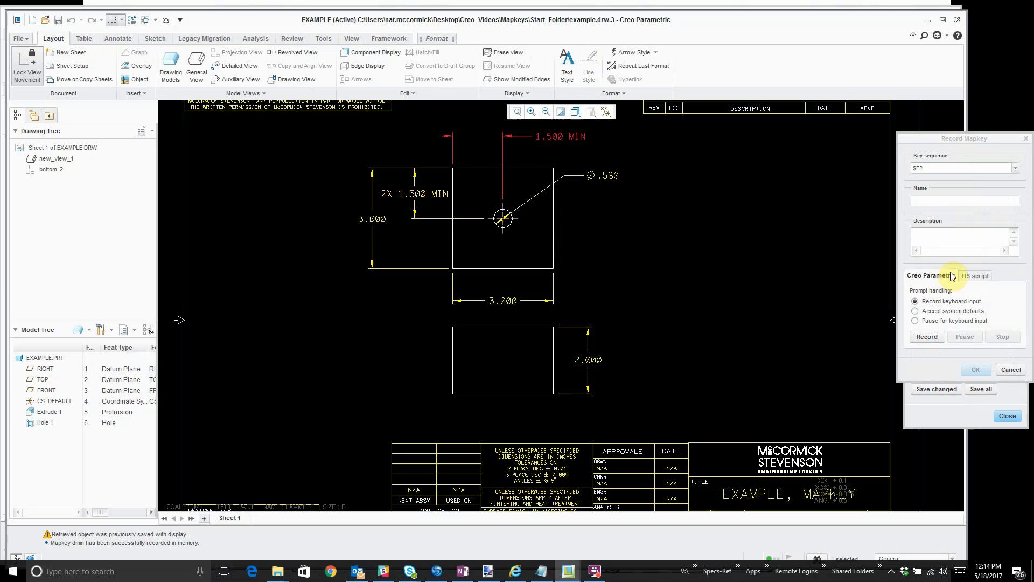
{"action": "left_click_drag", "start_coordinate": [934, 166], "coordinate": [848, 162]}
{"action": "type", "text": "-"}
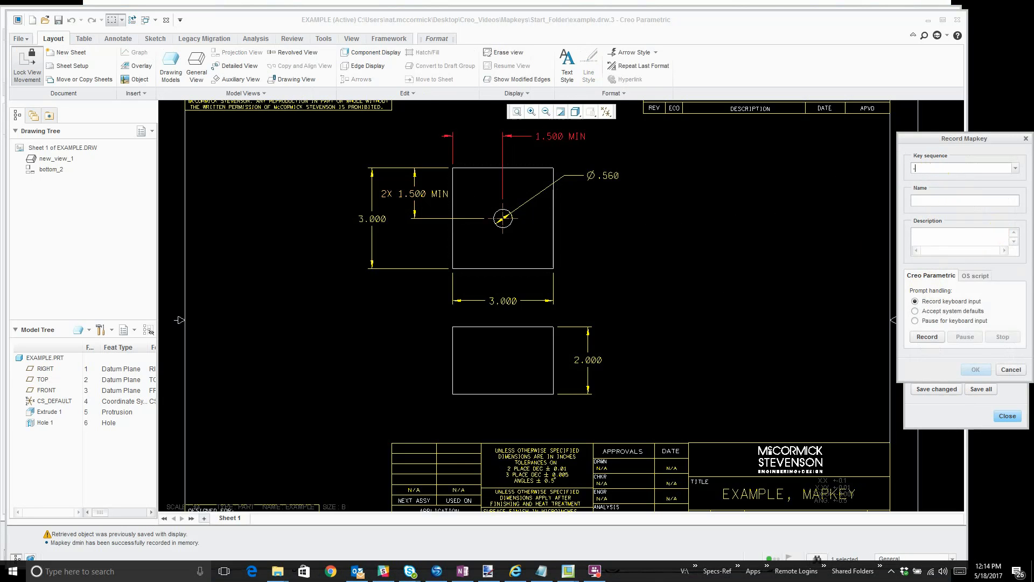
{"action": "type", "text": "dmin"}
Record the -dmin mapkey actions by clearing the MIN suffix of the horizontal 1.500 dimension, stop recording and accept the mapkey.
{"action": "left_click", "coordinate": [927, 337]}
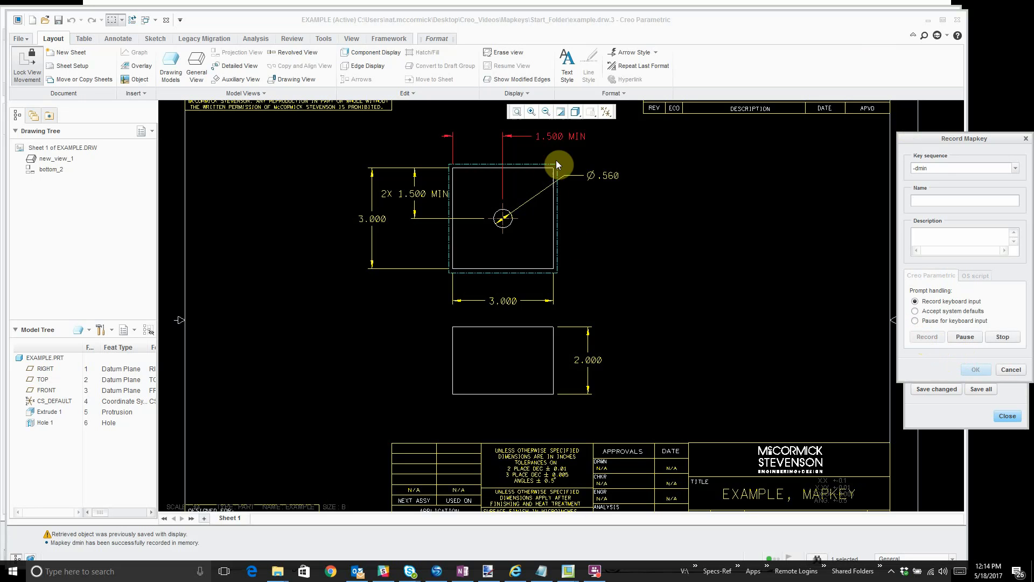
{"action": "right_click", "coordinate": [562, 144]}
{"action": "left_click", "coordinate": [512, 273]}
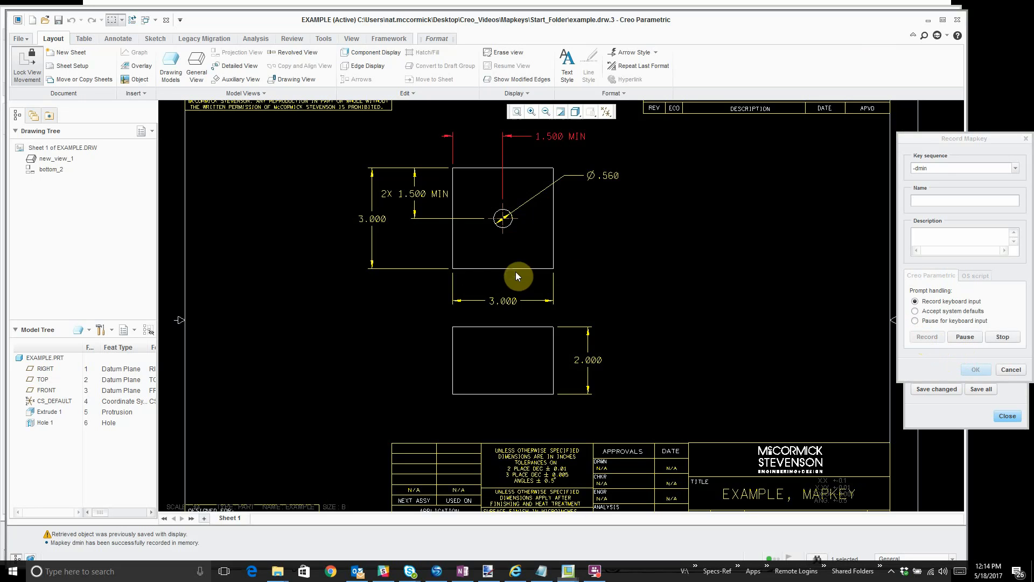
{"action": "left_click", "coordinate": [503, 140]}
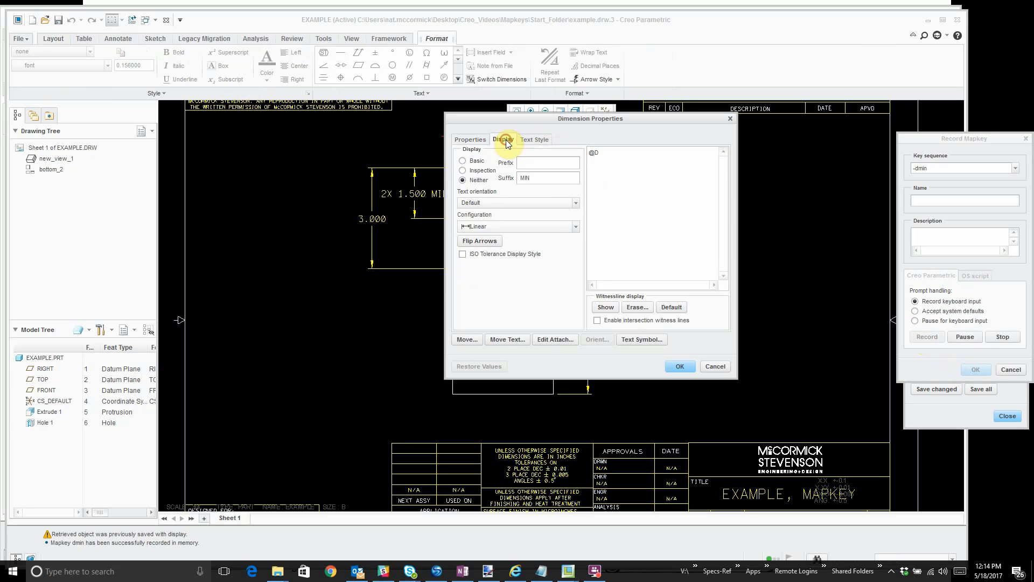
{"action": "double_click", "coordinate": [530, 177]}
{"action": "key", "text": "BackSpace"}
{"action": "left_click", "coordinate": [680, 366]}
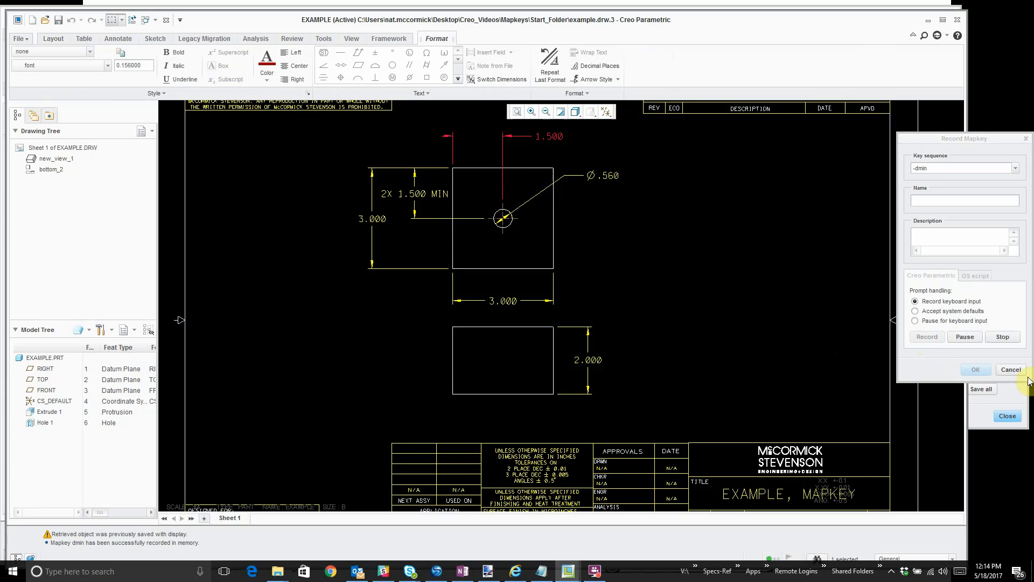
{"action": "left_click", "coordinate": [999, 337]}
{"action": "left_click", "coordinate": [972, 373]}
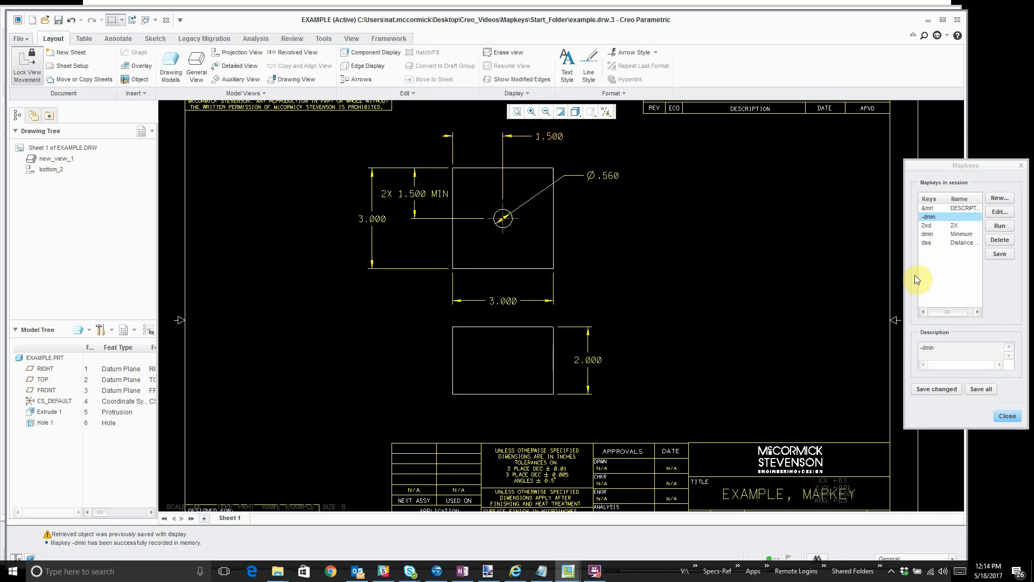
Test the dmin, -dmin and 2xd mapkeys on the hole's horizontal 1.500 dimension.
{"action": "left_click", "coordinate": [520, 134]}
{"action": "type", "text": "-dmin"}
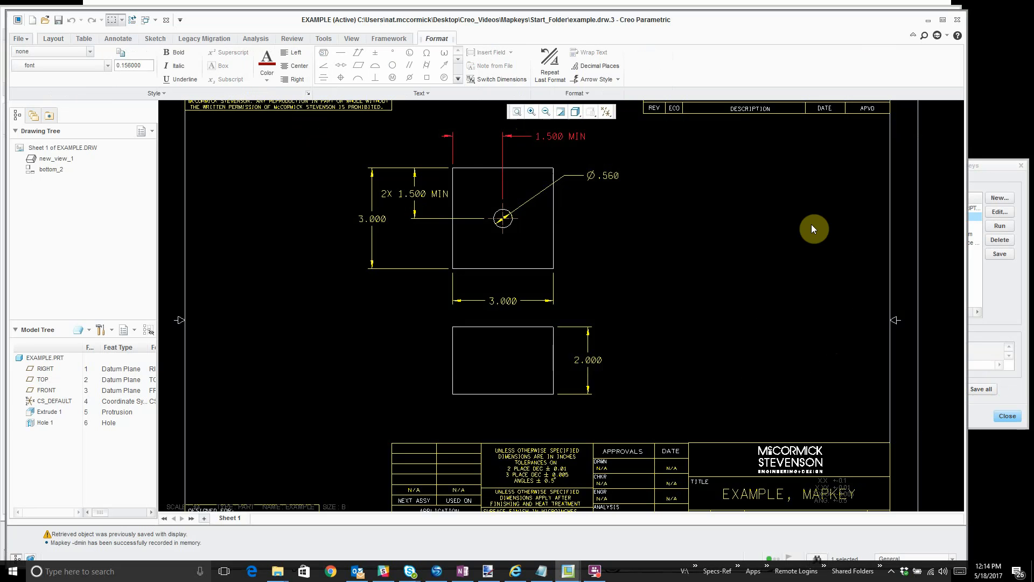
{"action": "type", "text": "miomn"}
{"action": "type", "text": "n"}
{"action": "type", "text": "2x"}
{"action": "type", "text": "dmin"}
{"action": "type", "text": "-dmin"}
Create a new mapkey with key sequence 0xd.
{"action": "left_click", "coordinate": [973, 176]}
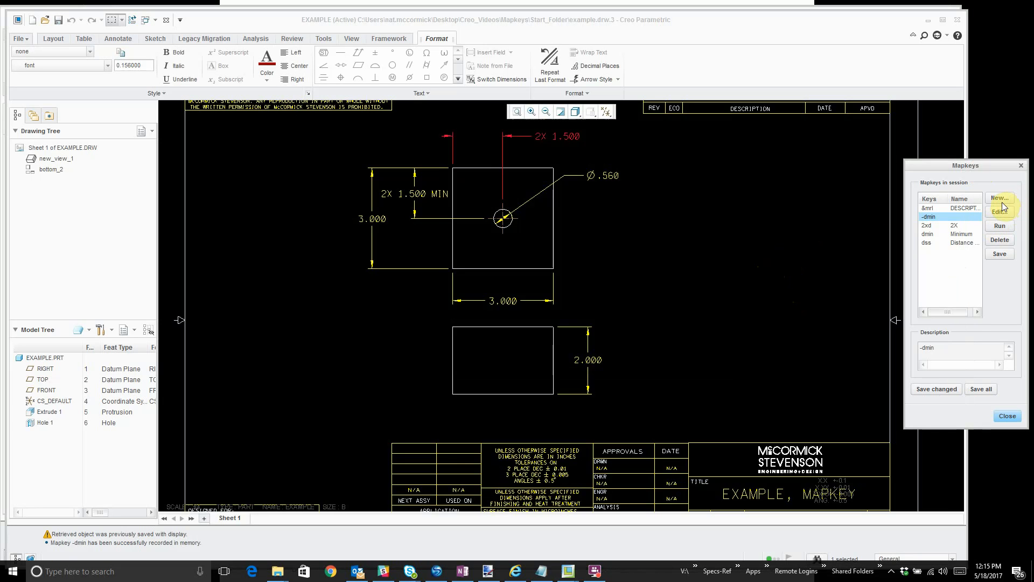
{"action": "left_click", "coordinate": [1001, 199]}
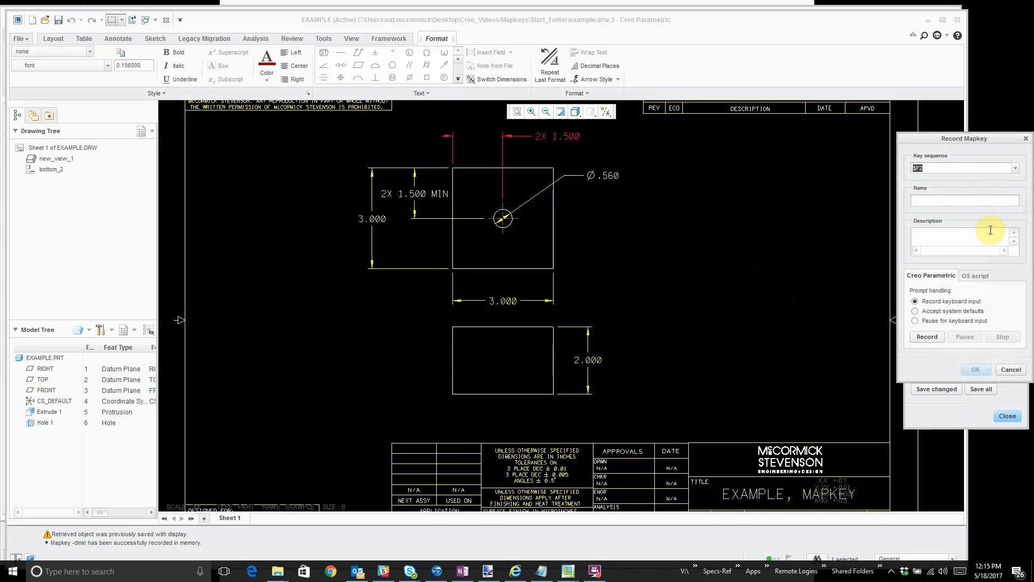
{"action": "type", "text": "0xd"}
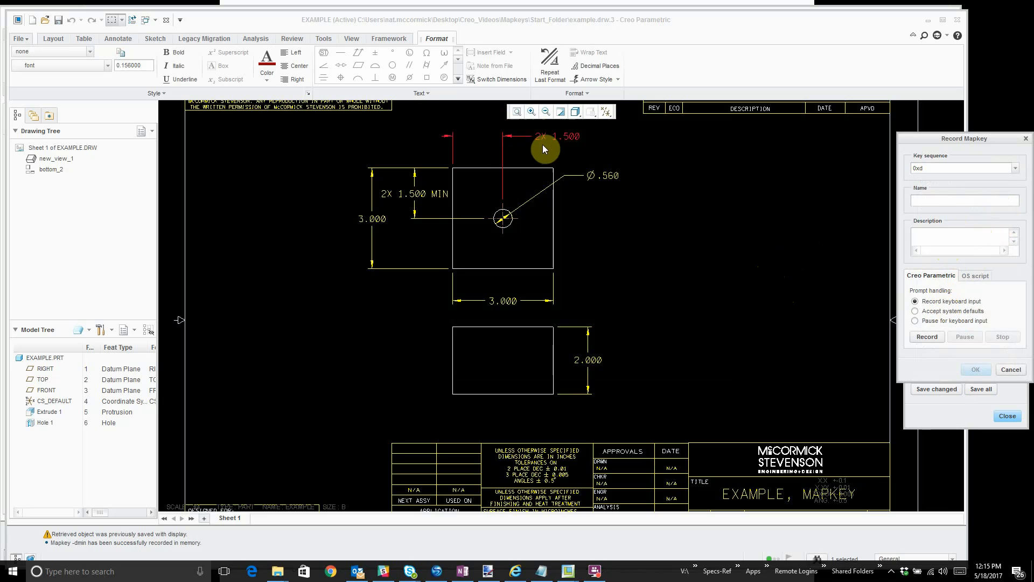
Record the 0xd mapkey actions by replacing the horizontal 2X 1.500 dimension's display text with @D, and accept the mapkey.
{"action": "left_click", "coordinate": [928, 338]}
{"action": "right_click", "coordinate": [577, 143]}
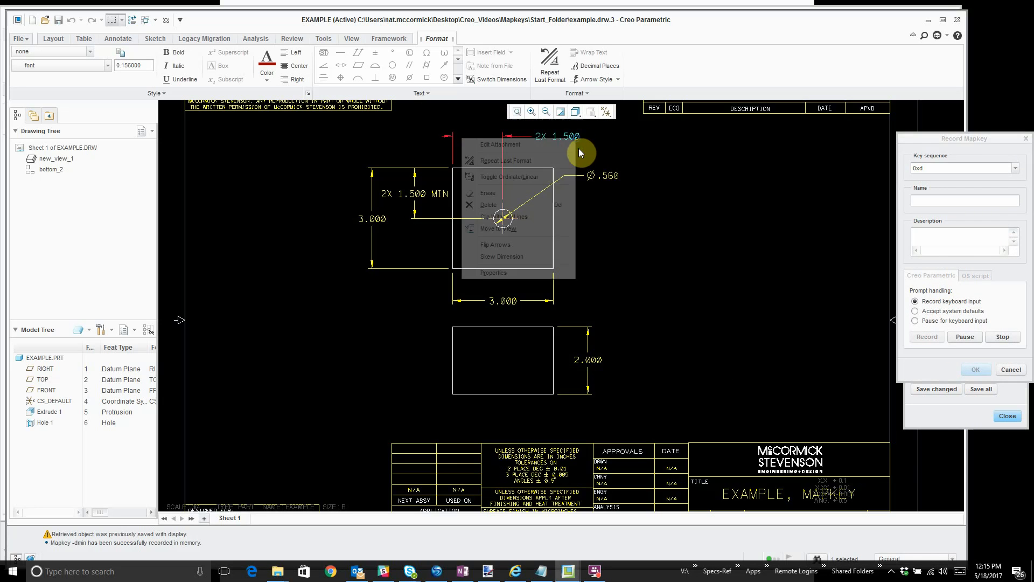
{"action": "left_click", "coordinate": [545, 272]}
{"action": "left_click", "coordinate": [504, 139]}
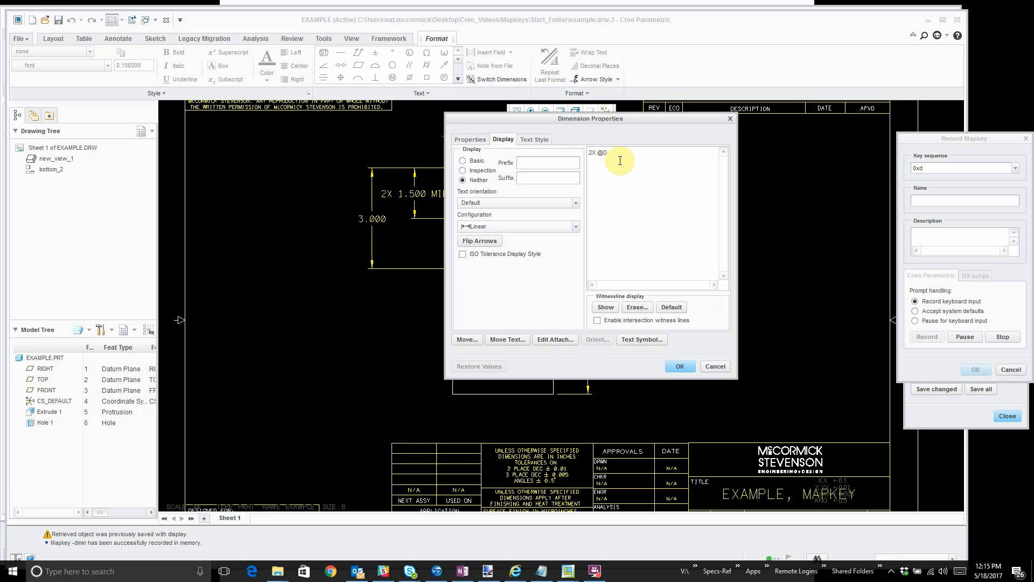
{"action": "left_click_drag", "start_coordinate": [622, 154], "coordinate": [457, 113]}
{"action": "type", "text": "@D"}
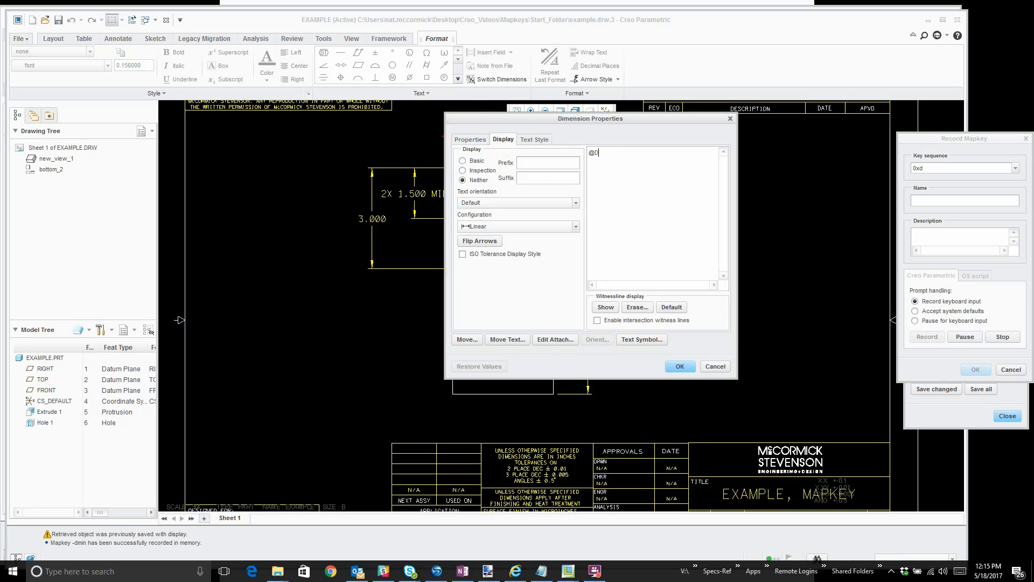
{"action": "left_click", "coordinate": [680, 366]}
{"action": "left_click", "coordinate": [978, 343]}
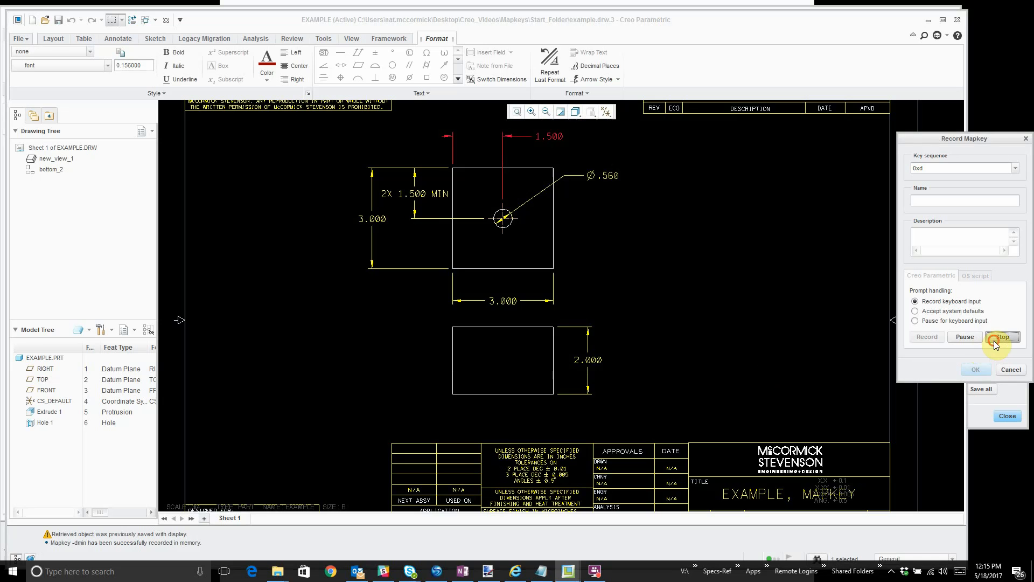
{"action": "left_click", "coordinate": [970, 369]}
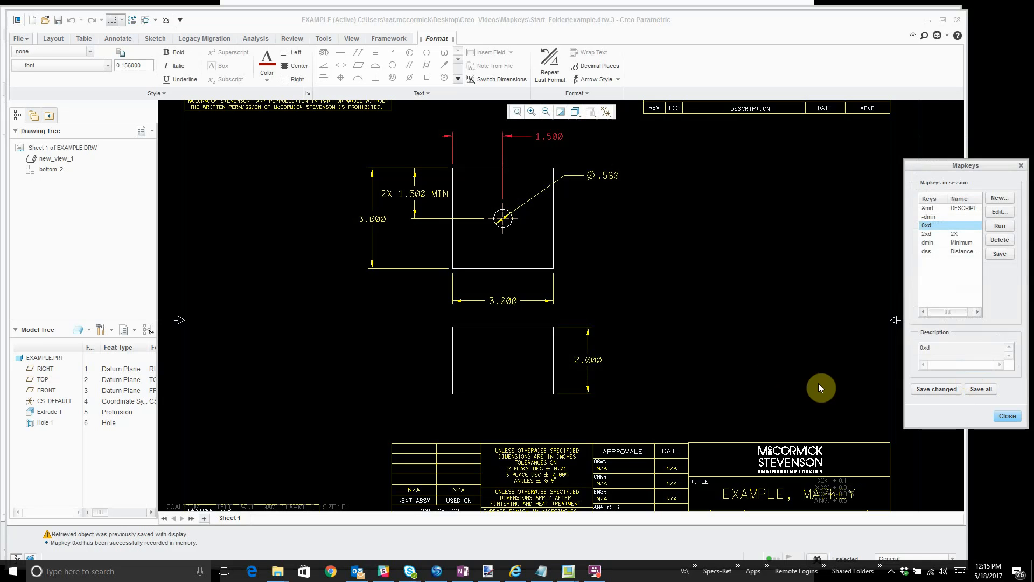
Test the 0xd mapkey on the hole's vertical 2X 1.500 MIN dimension.
{"action": "left_click", "coordinate": [750, 326]}
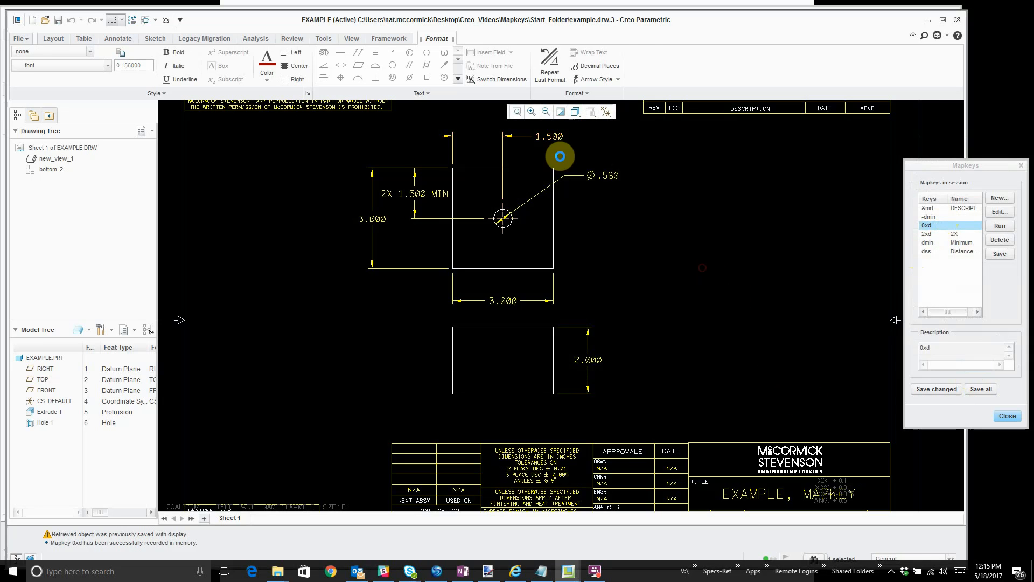
{"action": "left_click", "coordinate": [420, 200]}
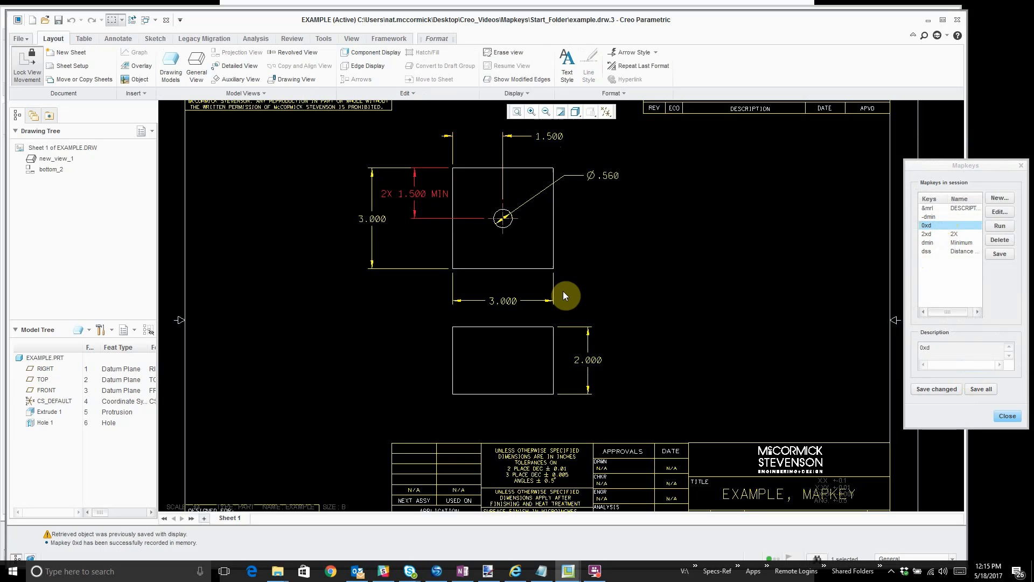
{"action": "key", "text": "0"}
{"action": "key", "text": "x"}
{"action": "key", "text": "d"}
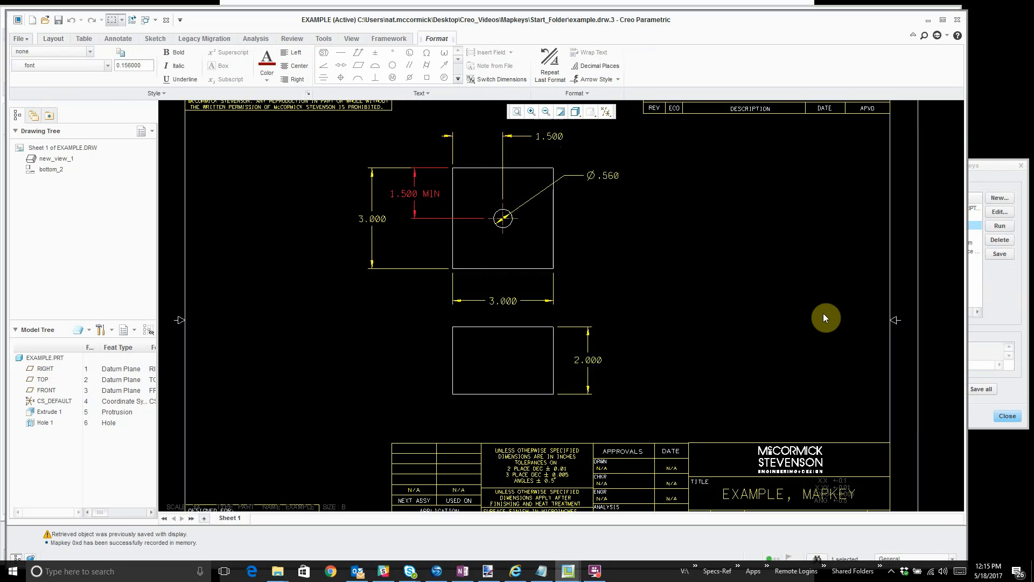
With the horizontal 1.500 dimension selected, create a new mapkey with key sequence 3xd.
{"action": "left_click", "coordinate": [550, 136]}
{"action": "left_click", "coordinate": [1000, 198]}
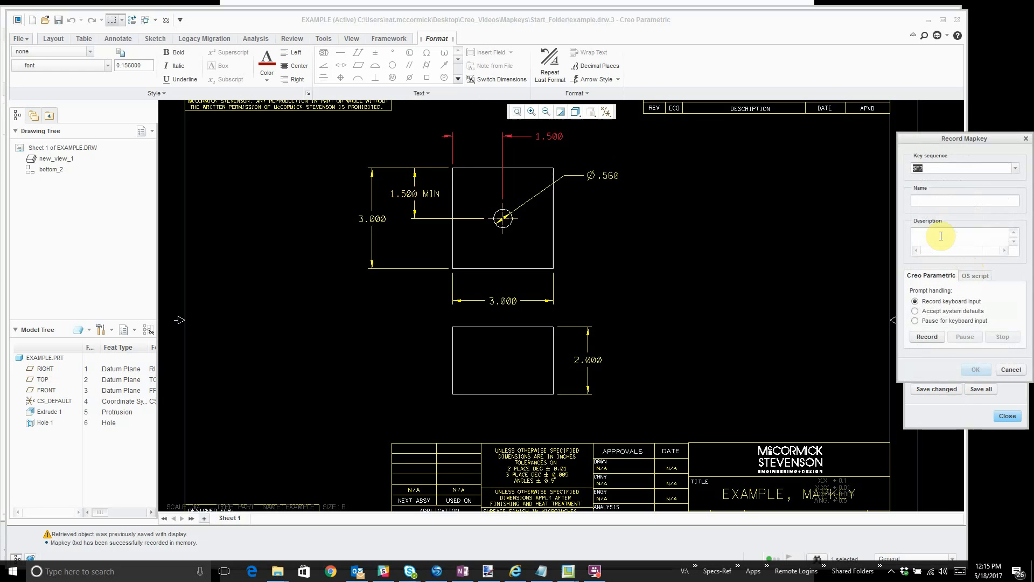
{"action": "type", "text": "3xd"}
Record the 3xd mapkey actions by adding 3X before the horizontal 1.500 dimension's display text, and accept the mapkey.
{"action": "left_click", "coordinate": [928, 337]}
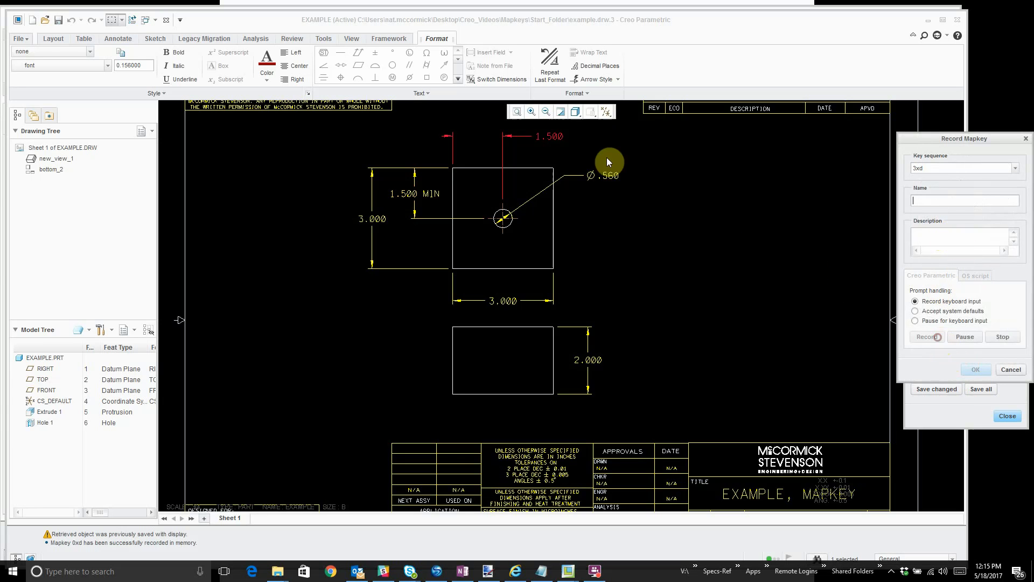
{"action": "right_click", "coordinate": [553, 139]}
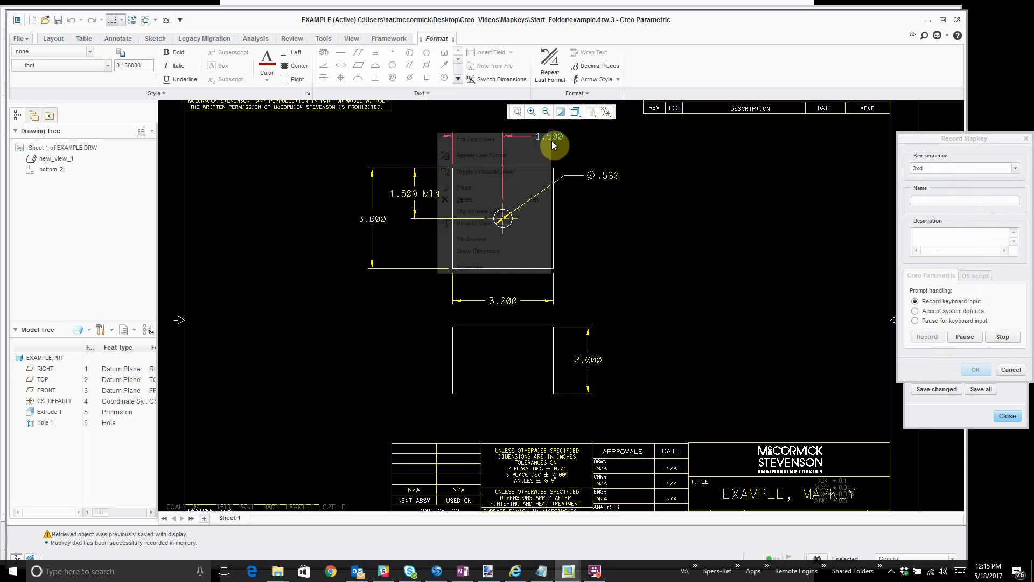
{"action": "left_click", "coordinate": [526, 267]}
{"action": "left_click", "coordinate": [506, 141]}
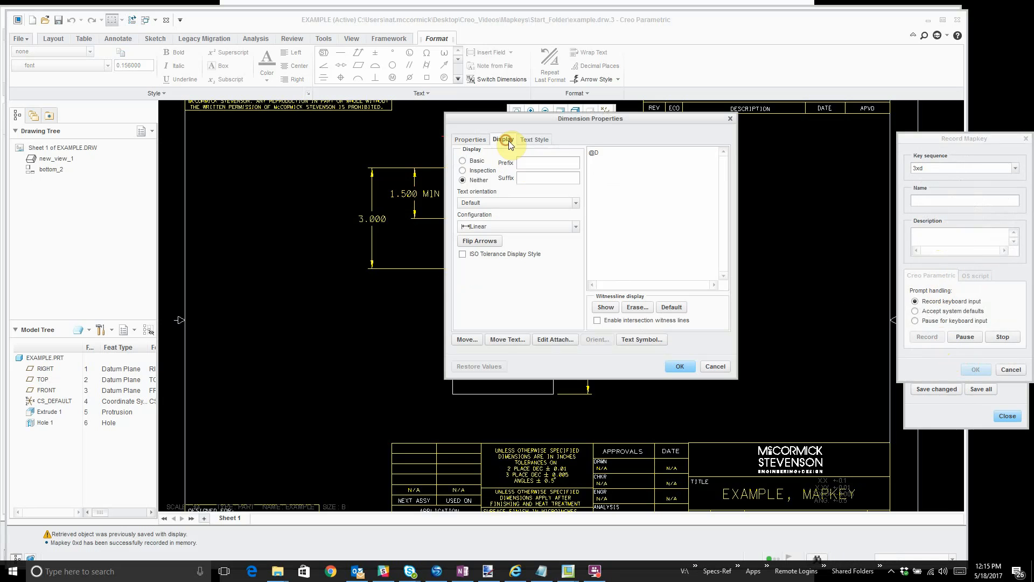
{"action": "left_click", "coordinate": [590, 153]}
{"action": "type", "text": "3X"}
{"action": "left_click", "coordinate": [680, 366]}
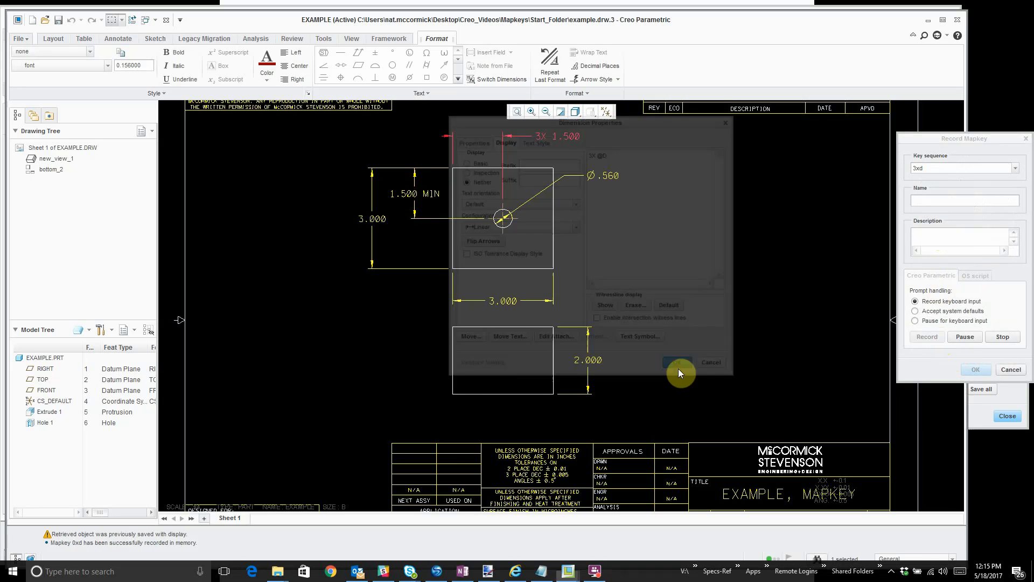
{"action": "left_click", "coordinate": [970, 337]}
{"action": "left_click", "coordinate": [976, 370]}
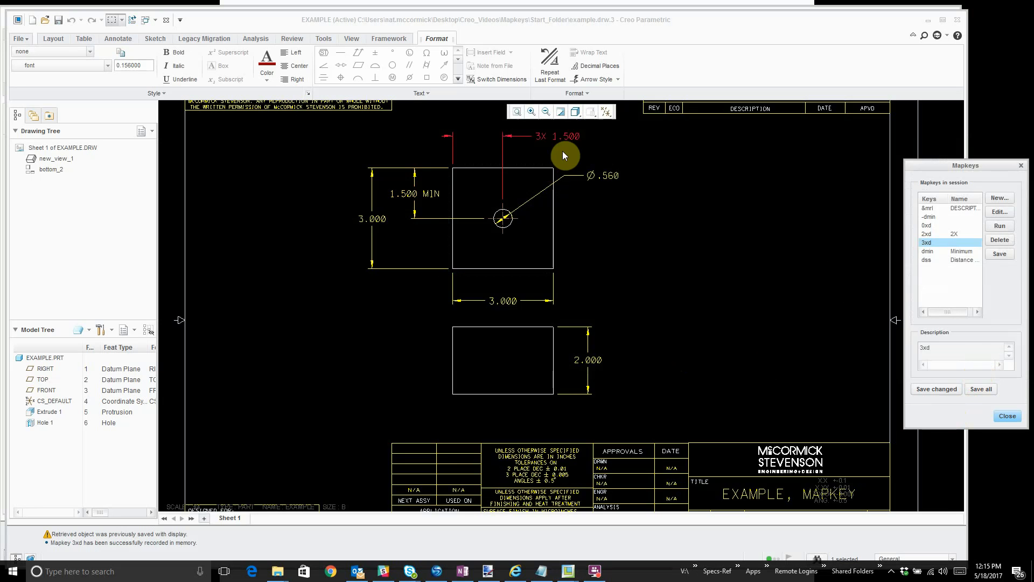
Test the 2xd and 0xd mapkeys in turn on the hole's horizontal dimension.
{"action": "key", "text": "2"}
{"action": "key", "text": "x"}
{"action": "key", "text": "d"}
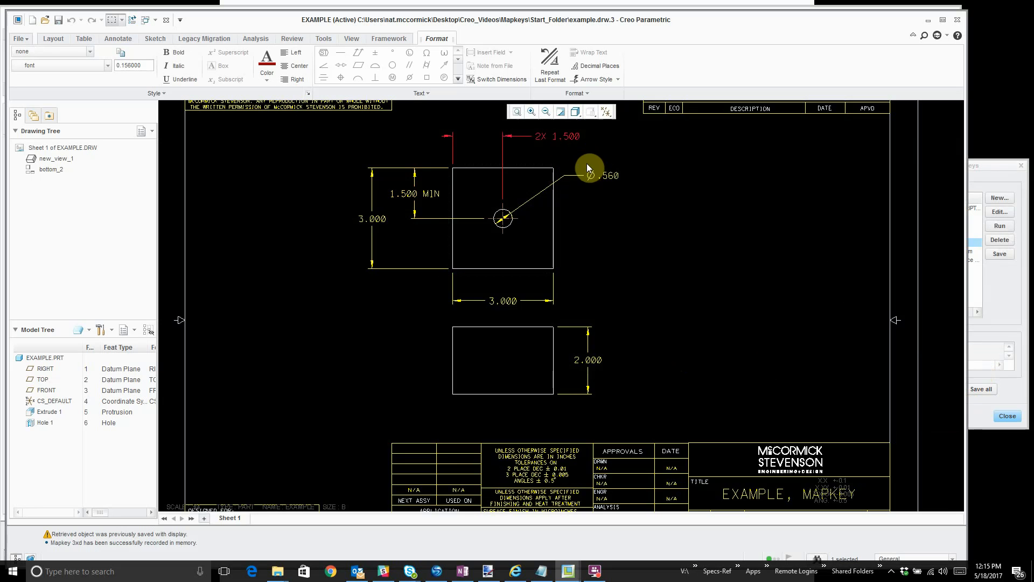
{"action": "left_click", "coordinate": [986, 164]}
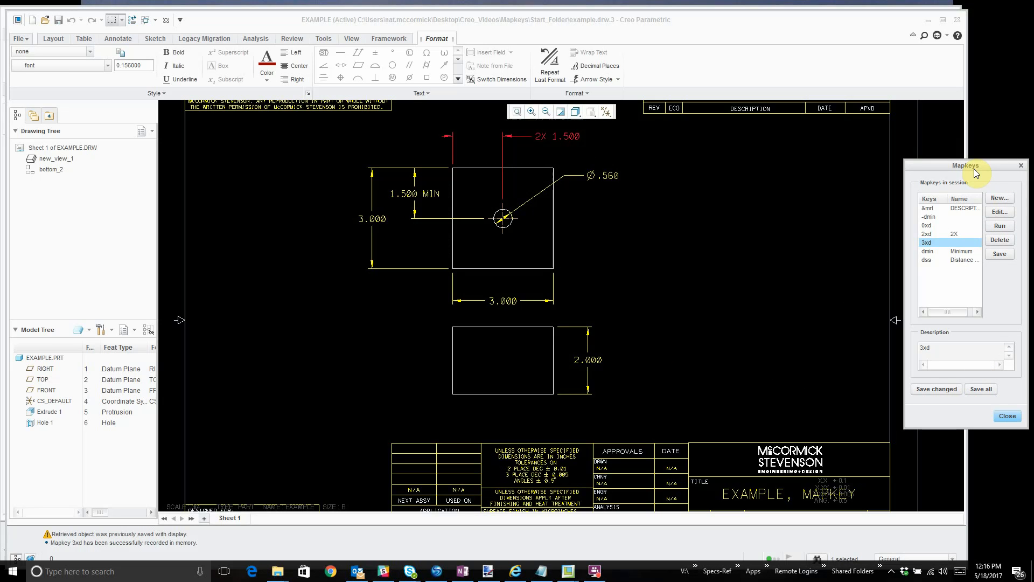
{"action": "key", "text": "0"}
{"action": "key", "text": "x"}
{"action": "key", "text": "d"}
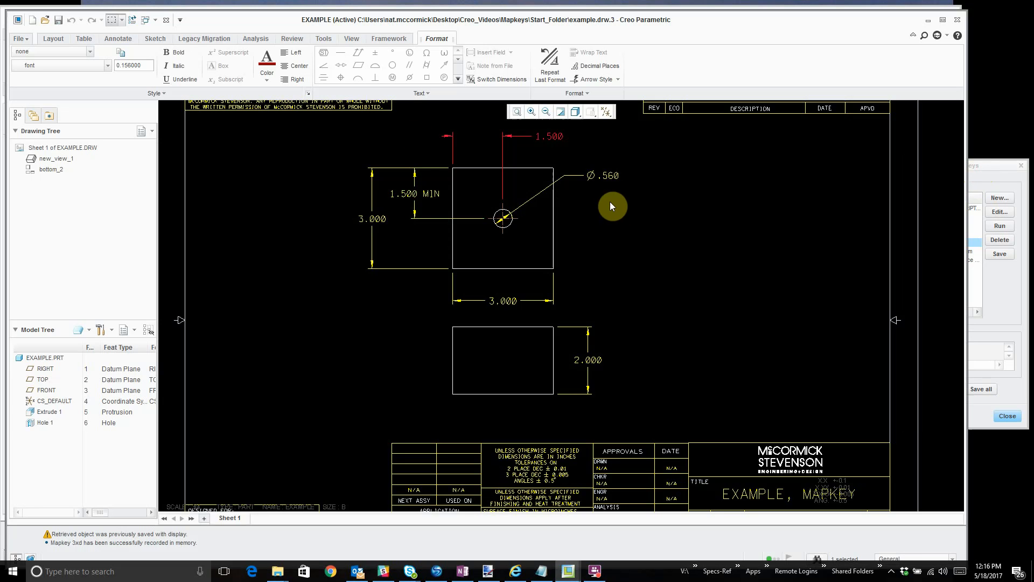
Add the hole diameter and vertical 3.000 dimensions to the selection and run the 2xd and dmin mapkeys on all three dimensions.
{"action": "left_click", "coordinate": [610, 180], "text": "ctrl"}
{"action": "left_click", "coordinate": [373, 219], "text": "ctrl"}
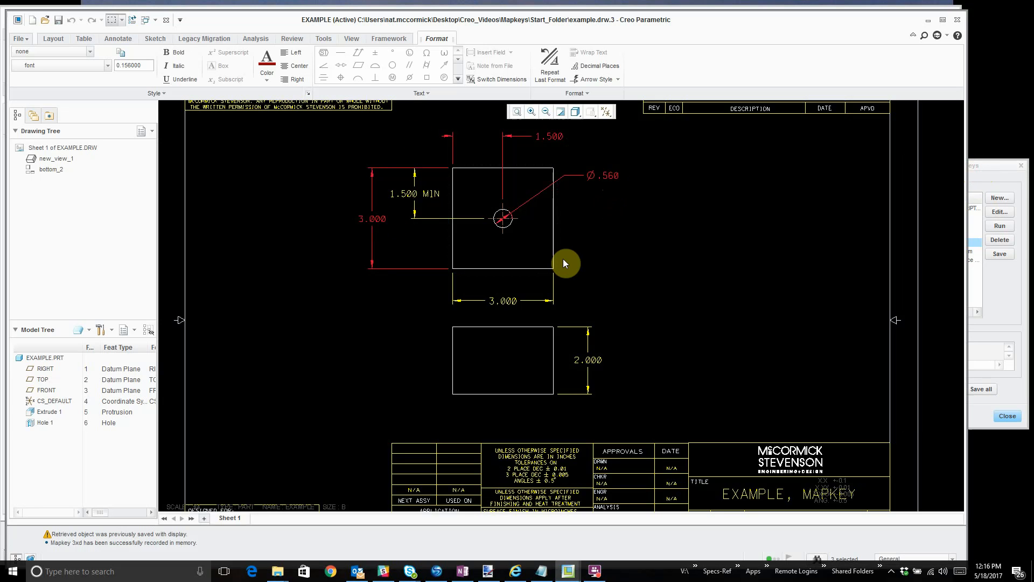
{"action": "key", "text": "2"}
{"action": "key", "text": "x"}
{"action": "key", "text": "d"}
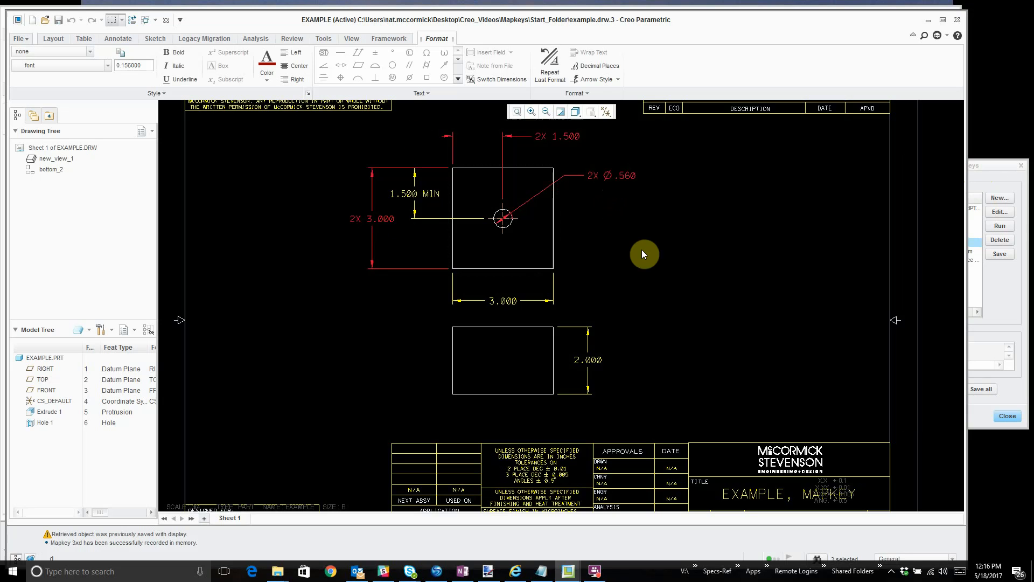
{"action": "key", "text": "m"}
{"action": "key", "text": "i"}
{"action": "key", "text": "n"}
{"action": "key", "text": "d"}
{"action": "left_click", "coordinate": [642, 250]}
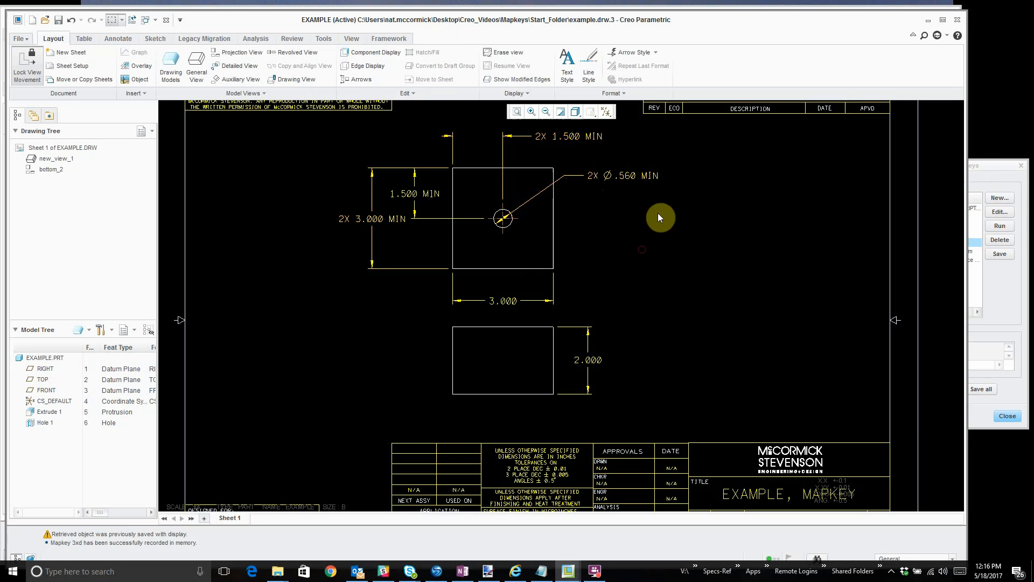
Test the -dmin mapkey on the hole's vertical 1.500 MIN dimension.
{"action": "left_click", "coordinate": [428, 196]}
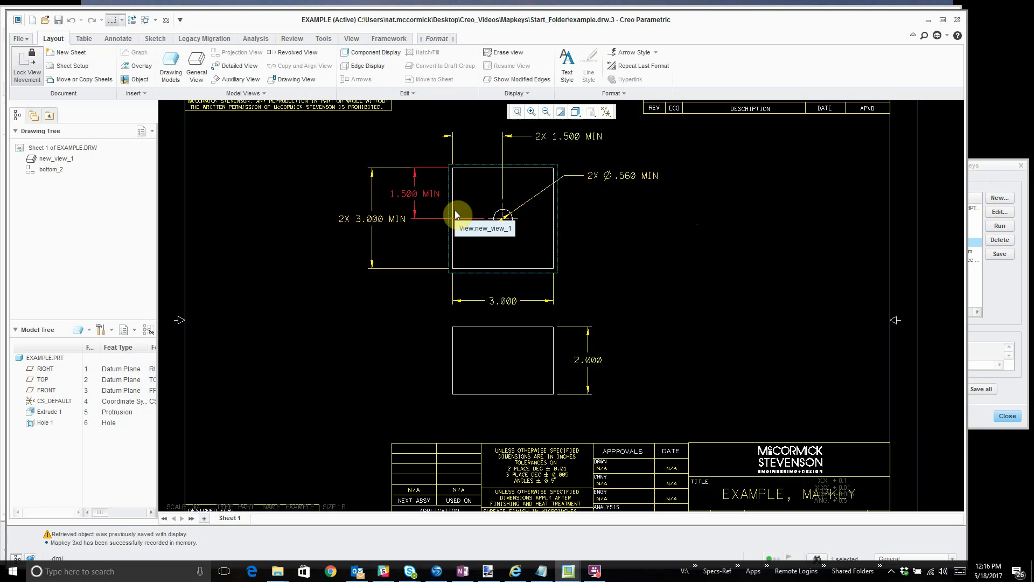
{"action": "key", "text": "3"}
{"action": "key", "text": "x"}
{"action": "key", "text": "d"}
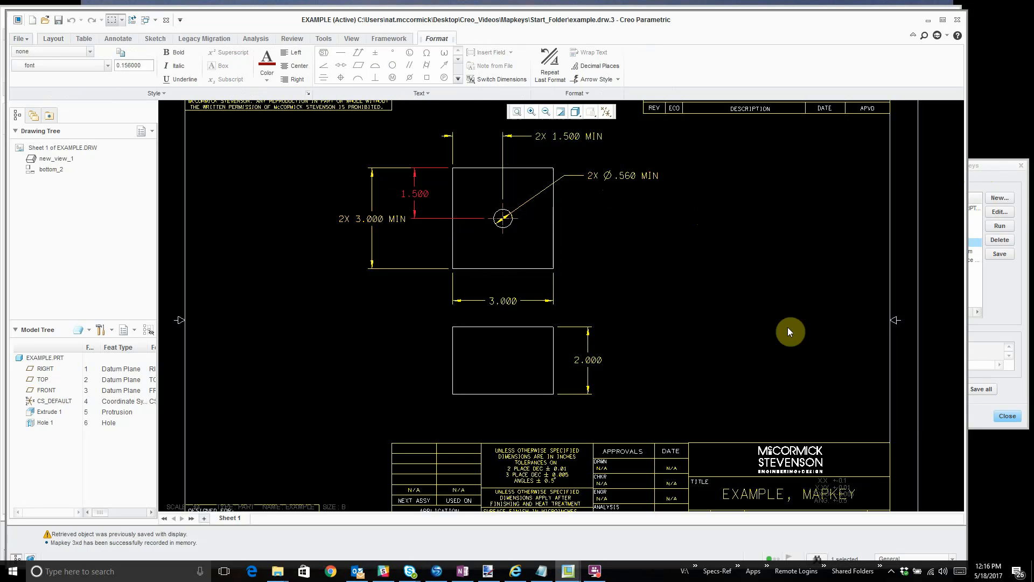
Create a new mapkey with key sequence dbas and name Basic Dimension, and start recording it.
{"action": "left_click", "coordinate": [989, 162]}
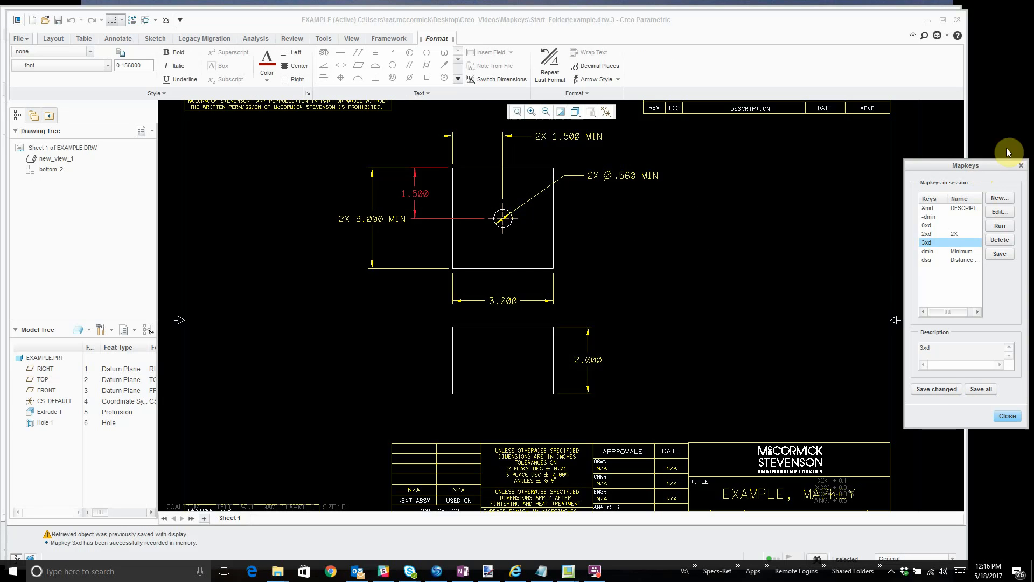
{"action": "left_click", "coordinate": [1002, 199]}
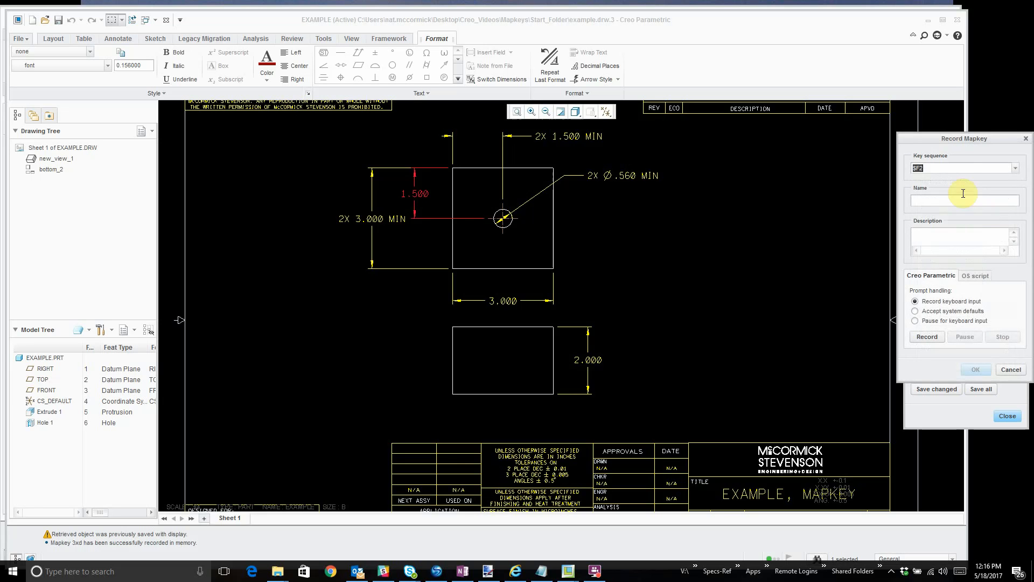
{"action": "left_click_drag", "start_coordinate": [937, 168], "coordinate": [834, 168]}
{"action": "type", "text": "dbas"}
{"action": "left_click", "coordinate": [940, 201]}
{"action": "type", "text": "Basic Dimension"}
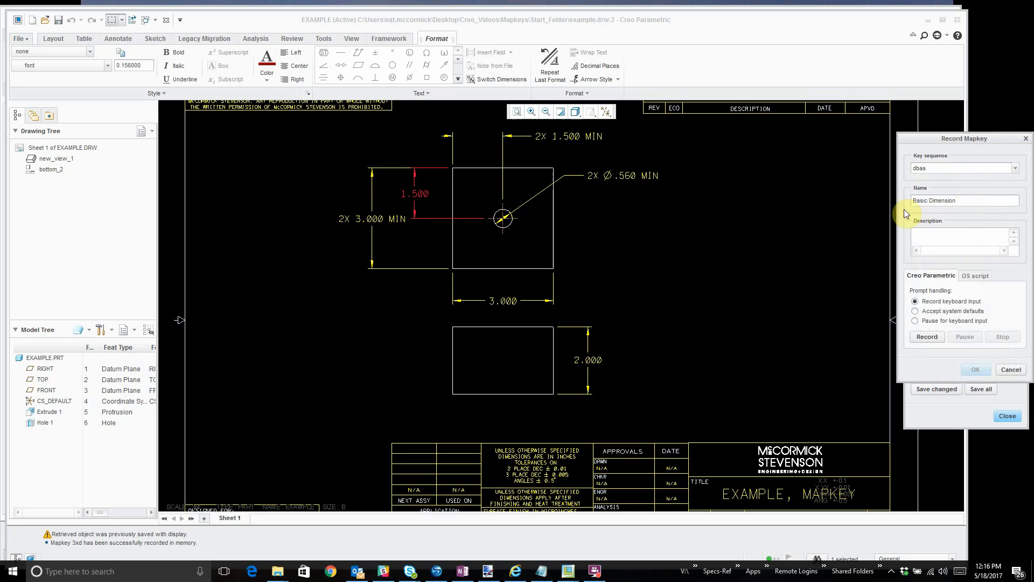
{"action": "left_click", "coordinate": [927, 337]}
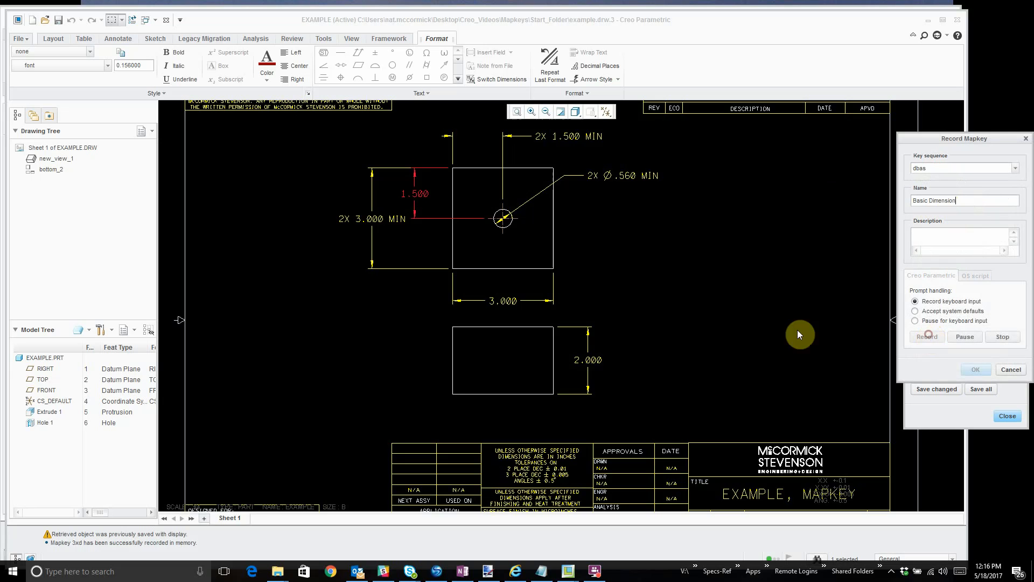
Record setting the hole's vertical 1.500 dimension display to Basic in its properties, stop recording and accept the dbas mapkey.
{"action": "right_click", "coordinate": [423, 194]}
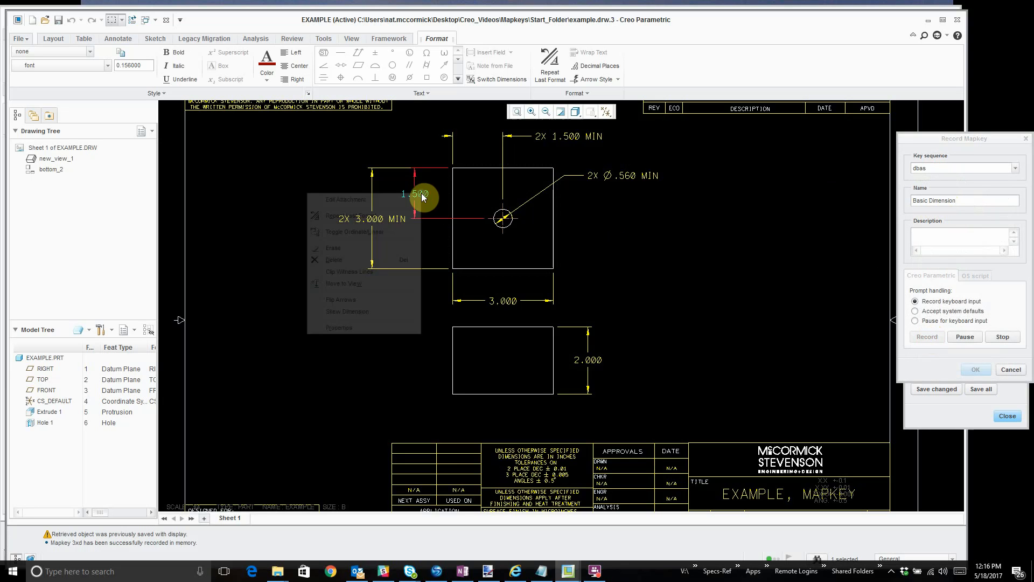
{"action": "left_click", "coordinate": [367, 312]}
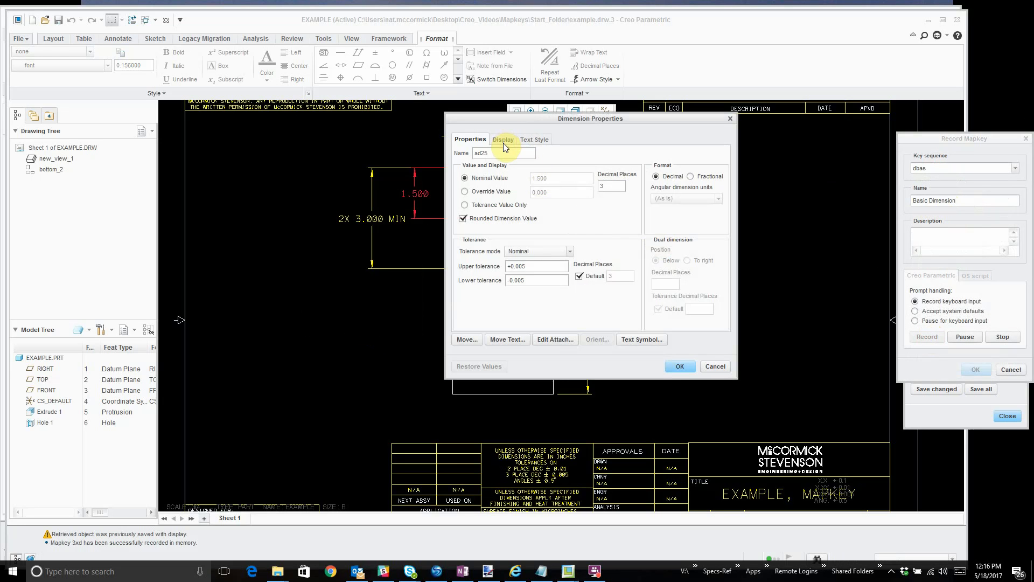
{"action": "left_click", "coordinate": [504, 141]}
{"action": "left_click", "coordinate": [463, 160]}
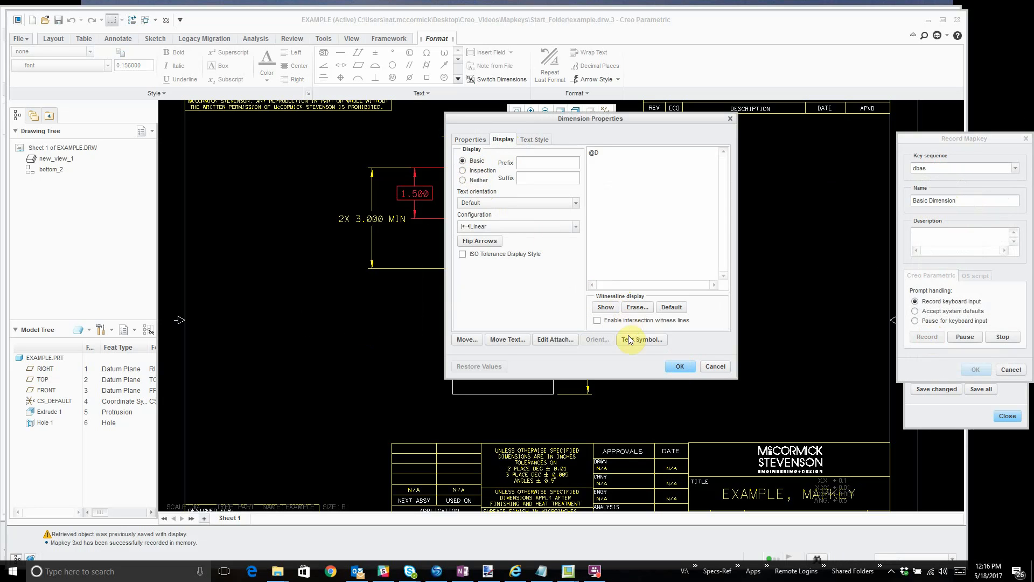
{"action": "left_click", "coordinate": [679, 366]}
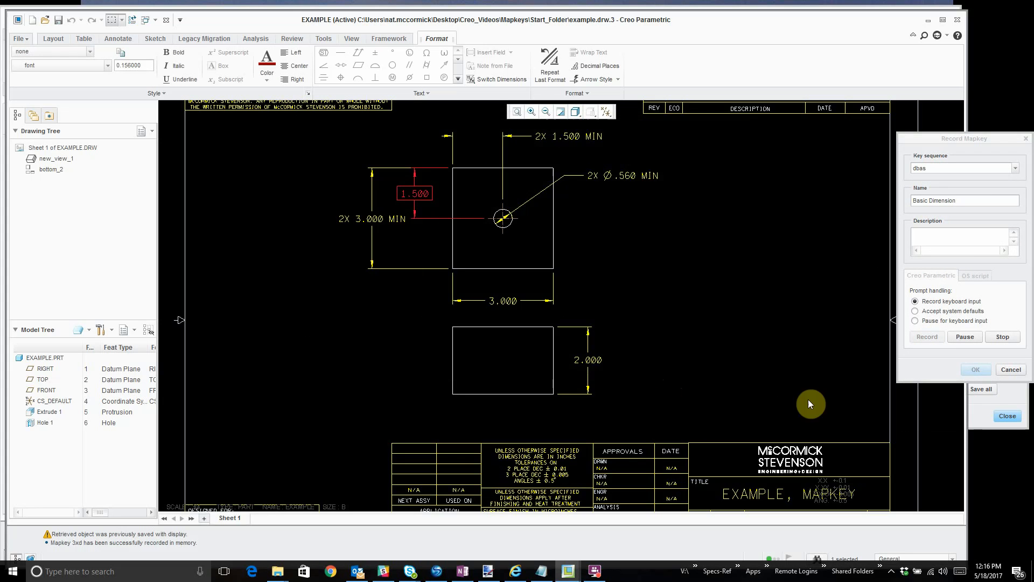
{"action": "left_click", "coordinate": [1012, 336]}
{"action": "left_click", "coordinate": [975, 369]}
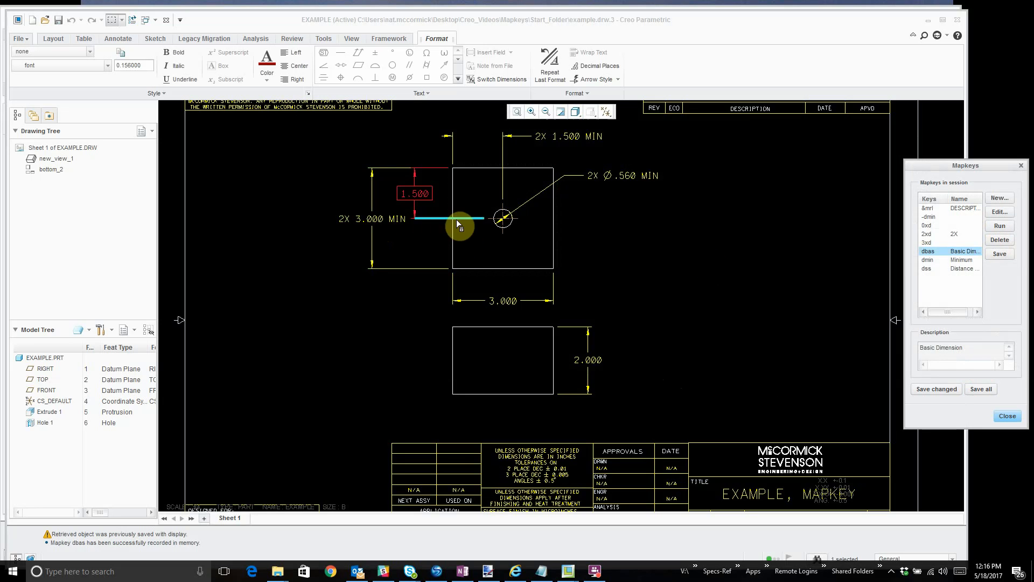
Test the dbas mapkey on the 2.000 dimension of the lower view.
{"action": "left_click", "coordinate": [588, 365]}
{"action": "left_click", "coordinate": [588, 365]}
{"action": "key", "text": "d"}
{"action": "key", "text": "b"}
{"action": "key", "text": "a"}
{"action": "key", "text": "s"}
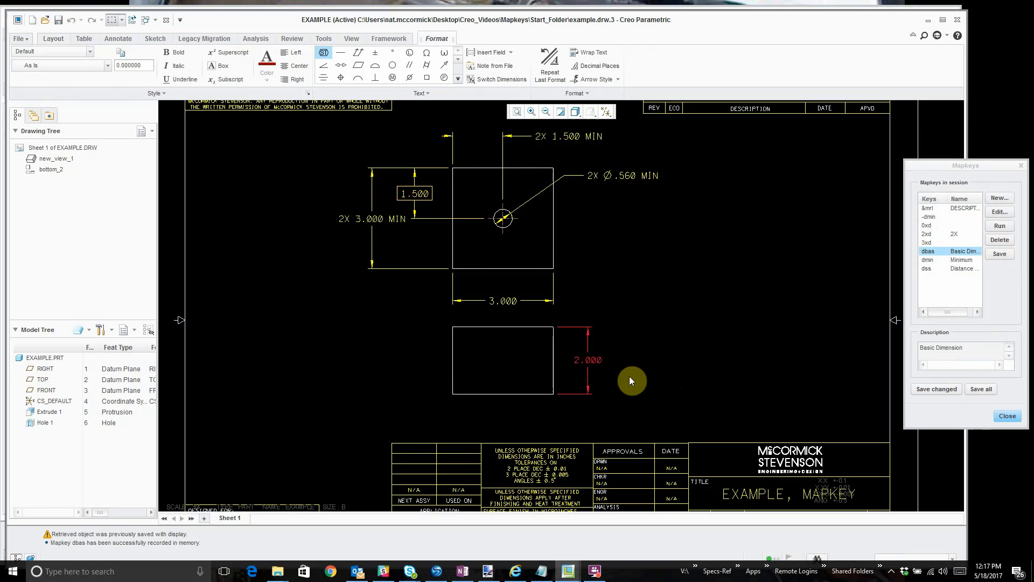
{"action": "left_click", "coordinate": [673, 354]}
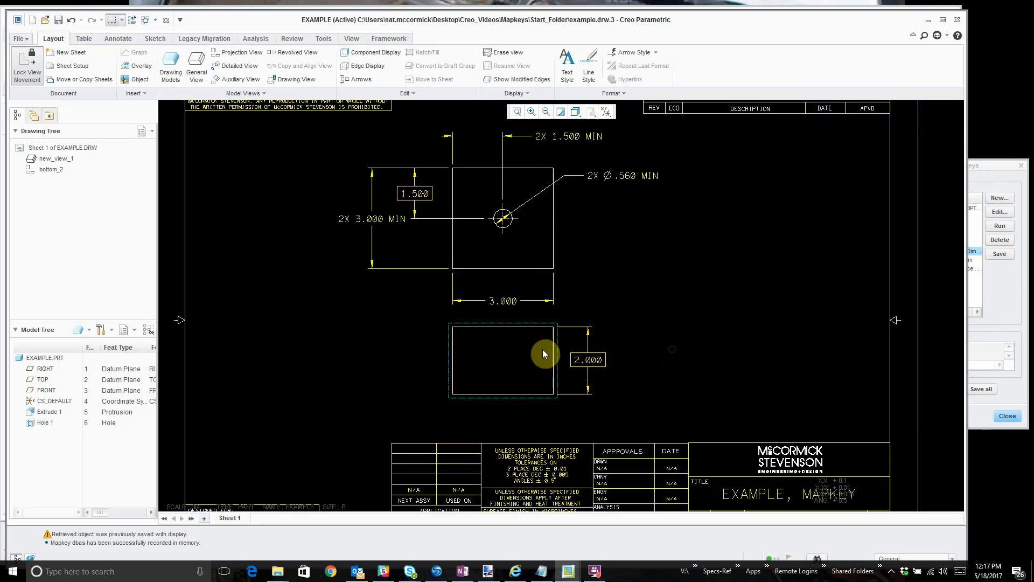
Select the horizontal 3.000 dimension together with the 2.000 dimension and run the dbas mapkey on both.
{"action": "left_click", "coordinate": [503, 308]}
{"action": "left_click", "coordinate": [599, 360], "text": "ctrl"}
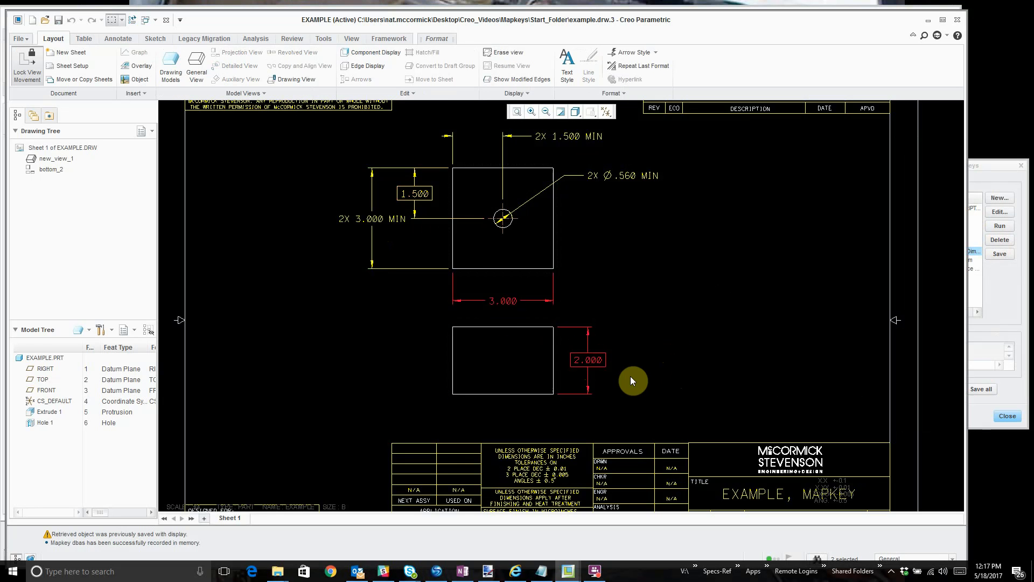
{"action": "key", "text": "d"}
{"action": "key", "text": "b"}
{"action": "key", "text": "a"}
{"action": "key", "text": "s"}
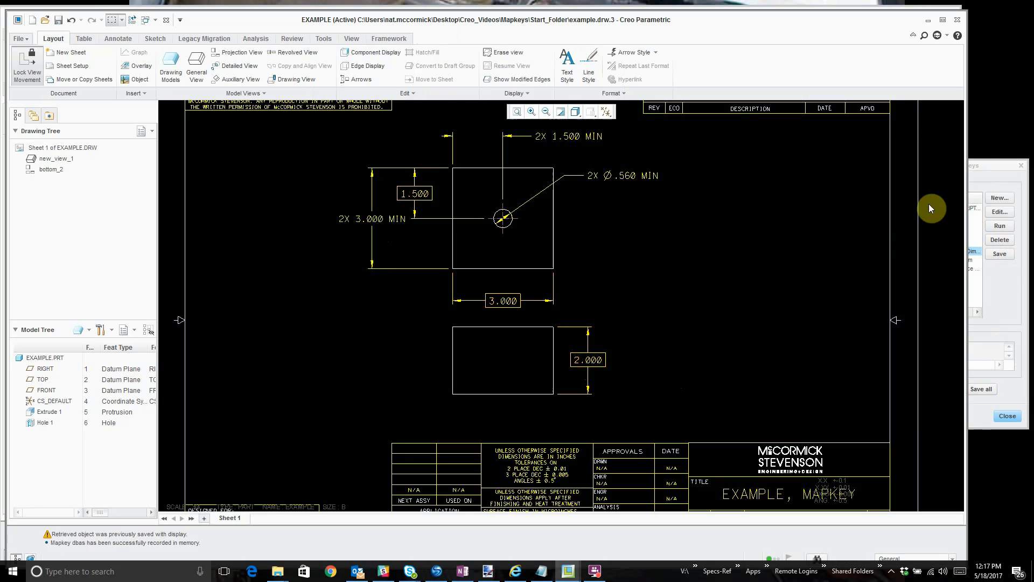
With the horizontal 3.000 dimension selected, create a new mapkey with key sequence -dbas and start recording it.
{"action": "left_click", "coordinate": [982, 172]}
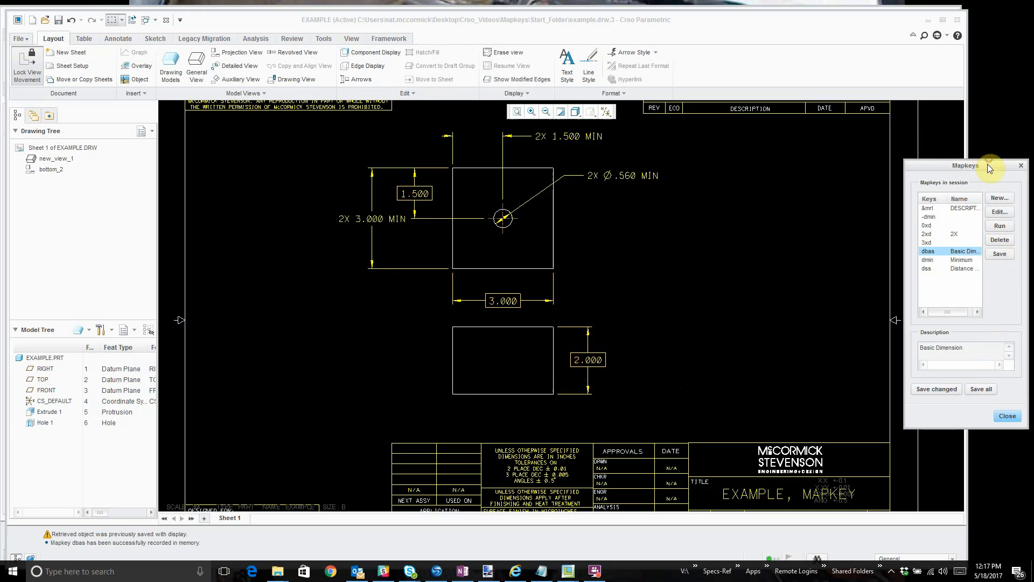
{"action": "left_click", "coordinate": [516, 302]}
{"action": "left_click", "coordinate": [1000, 198]}
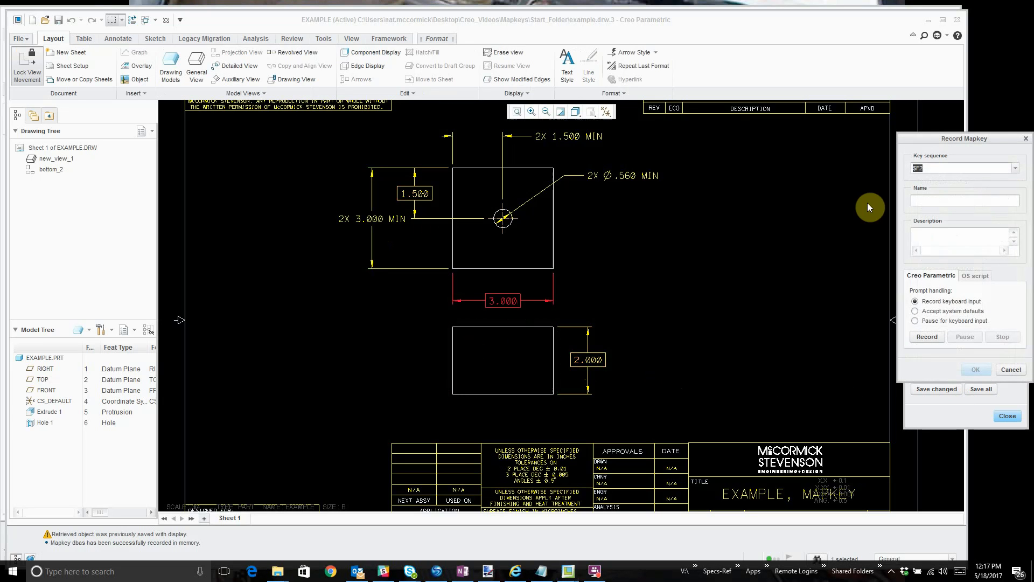
{"action": "key", "text": "BackSpace"}
{"action": "type", "text": "bas"}
{"action": "key", "text": "BackSpace"}
{"action": "key", "text": "BackSpace"}
{"action": "key", "text": "BackSpace"}
{"action": "type", "text": "dbas"}
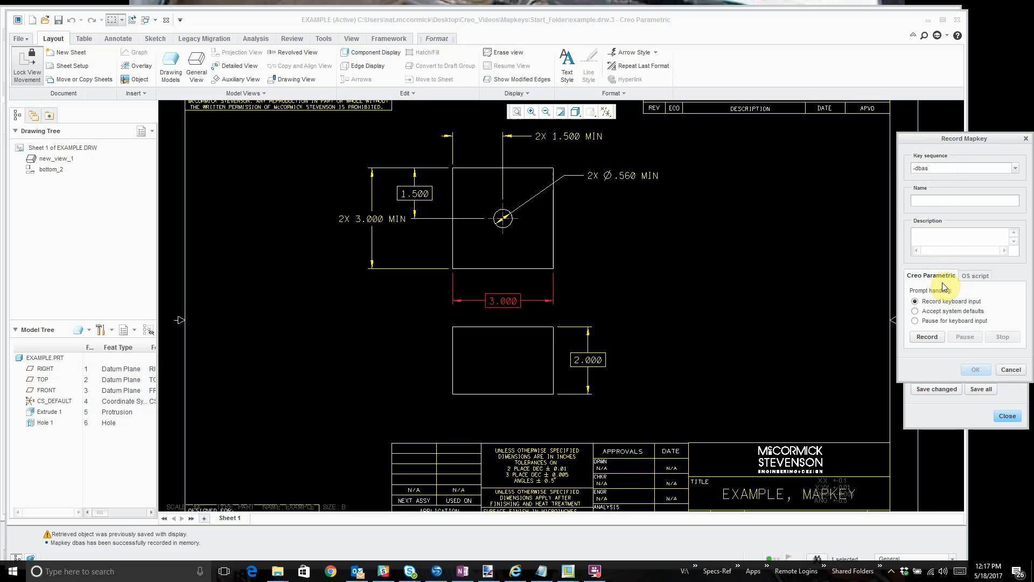
{"action": "left_click", "coordinate": [929, 339]}
Record setting the horizontal 3.000 dimension's display to Neither in its properties, stop recording and accept the -dbas mapkey.
{"action": "right_click", "coordinate": [509, 299]}
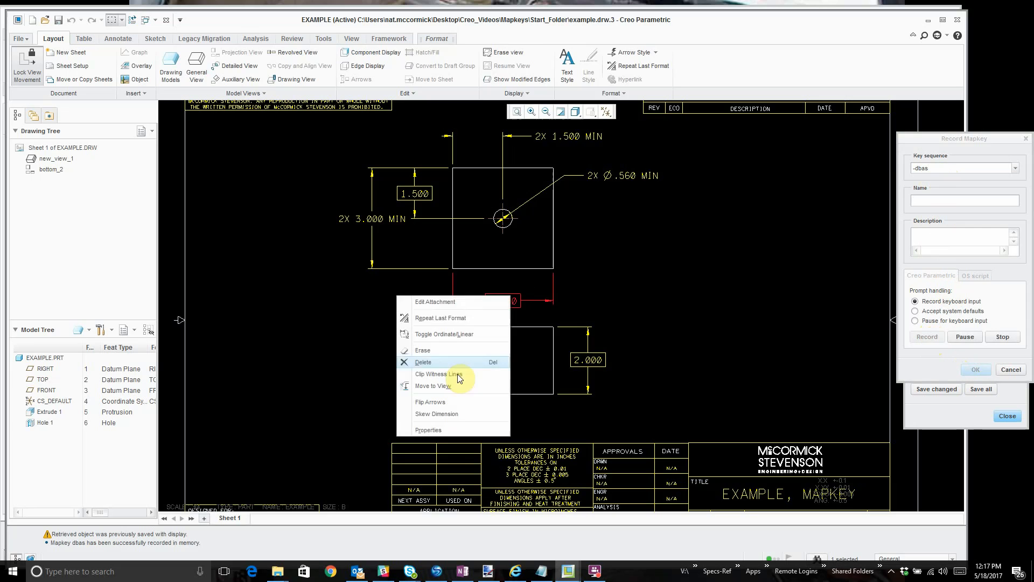
{"action": "left_click", "coordinate": [440, 428]}
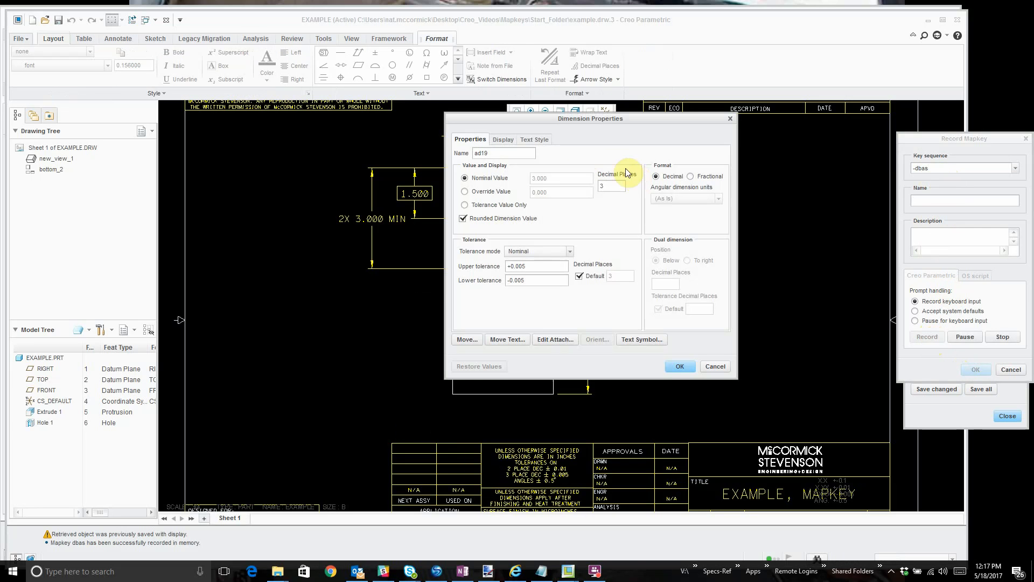
{"action": "left_click", "coordinate": [504, 139]}
{"action": "left_click", "coordinate": [476, 182]}
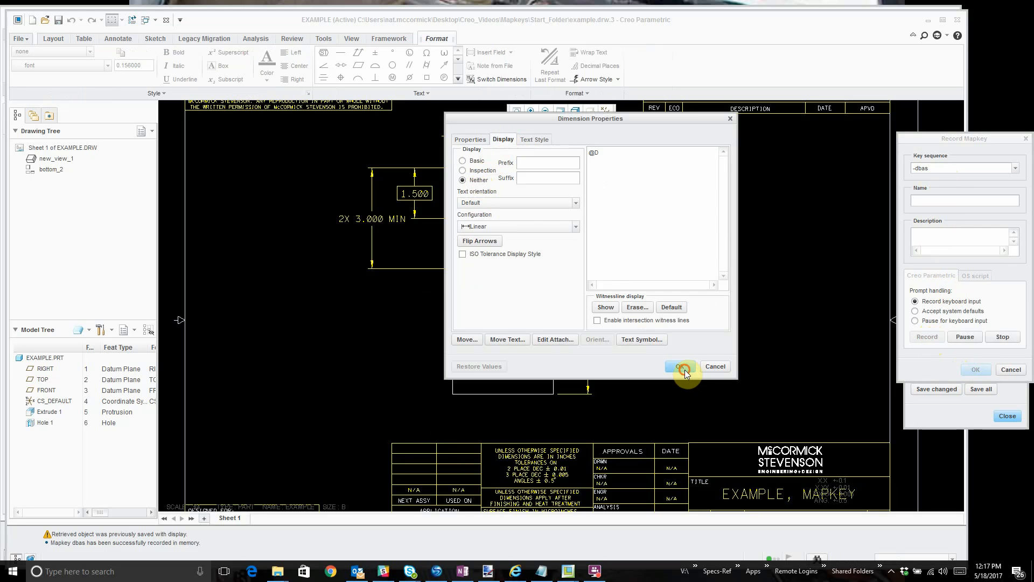
{"action": "left_click", "coordinate": [681, 367]}
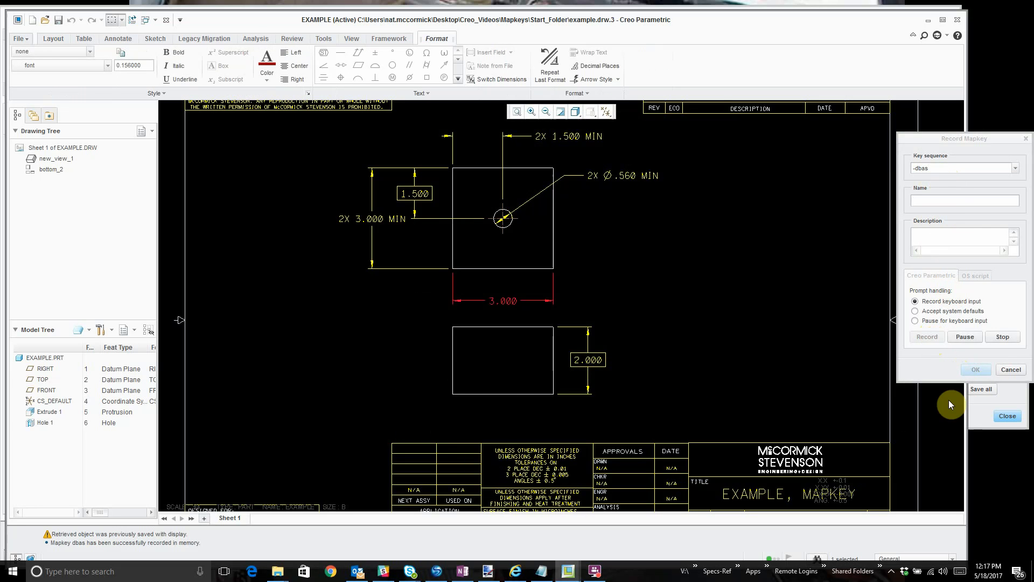
{"action": "left_click", "coordinate": [1000, 337]}
{"action": "left_click", "coordinate": [976, 370]}
Test the -dbas mapkey on the 2.000 dimension of the lower view.
{"action": "left_click", "coordinate": [598, 307]}
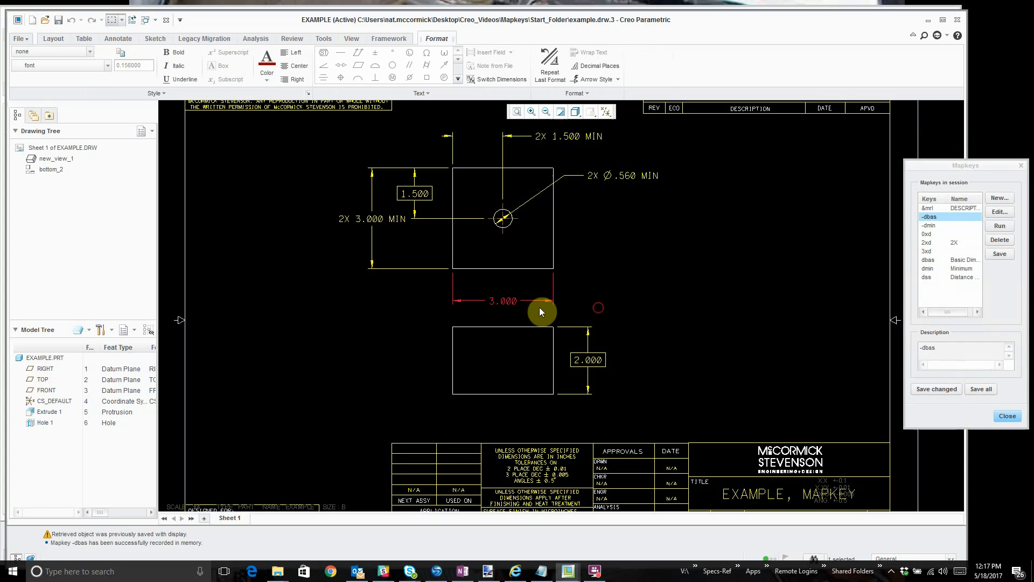
{"action": "left_click", "coordinate": [600, 361]}
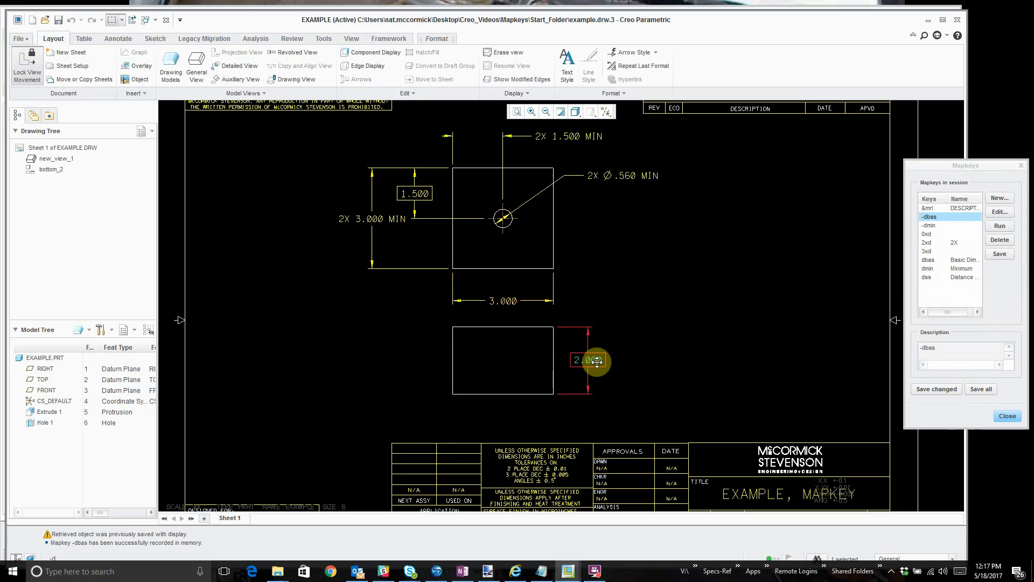
{"action": "left_click", "coordinate": [670, 317]}
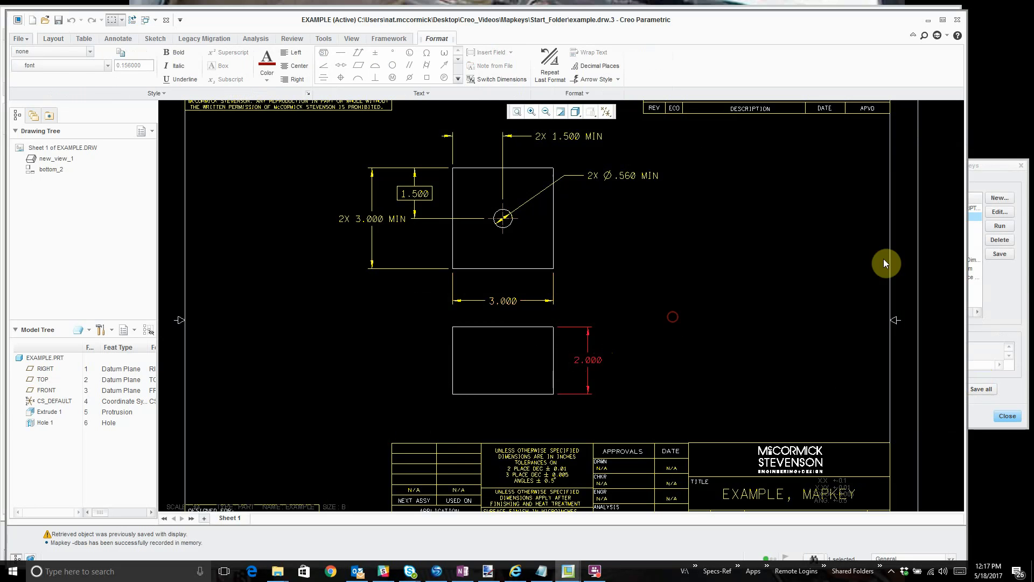
With the horizontal 3.000 dimension selected, create a new mapkey with key sequence 2pl and start recording it.
{"action": "left_click", "coordinate": [981, 166]}
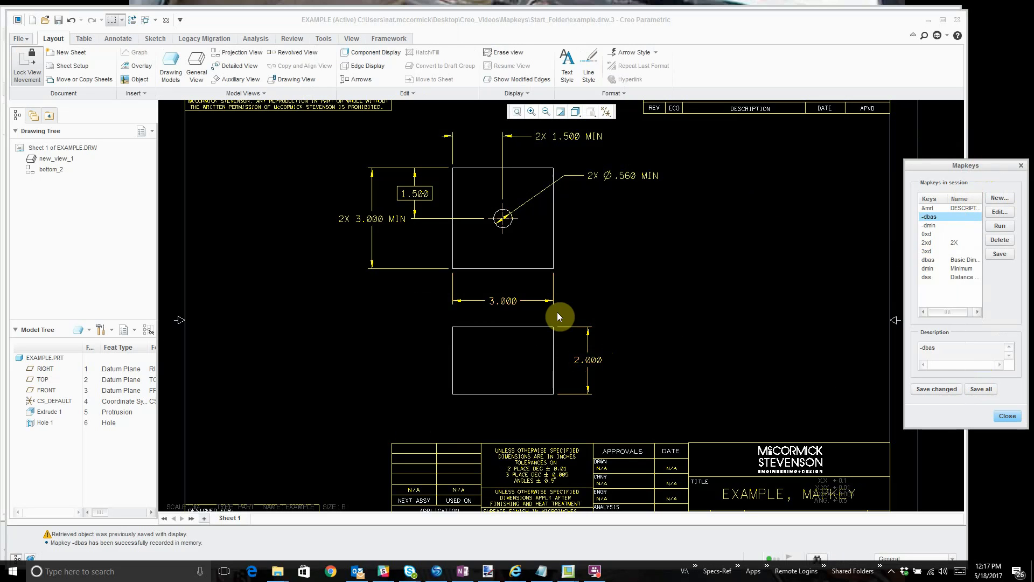
{"action": "left_click", "coordinate": [509, 305]}
{"action": "left_click", "coordinate": [999, 198]}
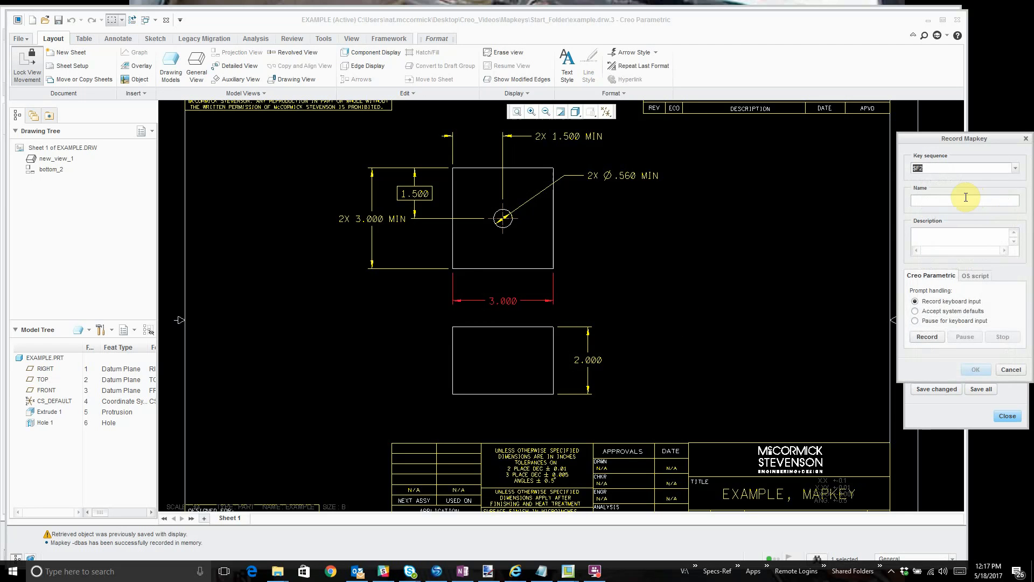
{"action": "type", "text": "2p"}
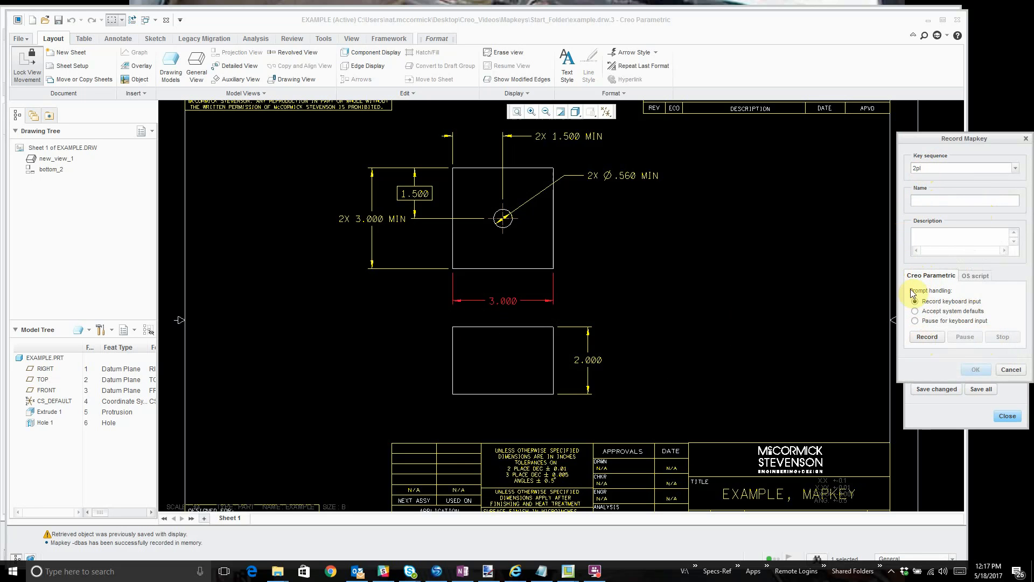
{"action": "left_click", "coordinate": [926, 339]}
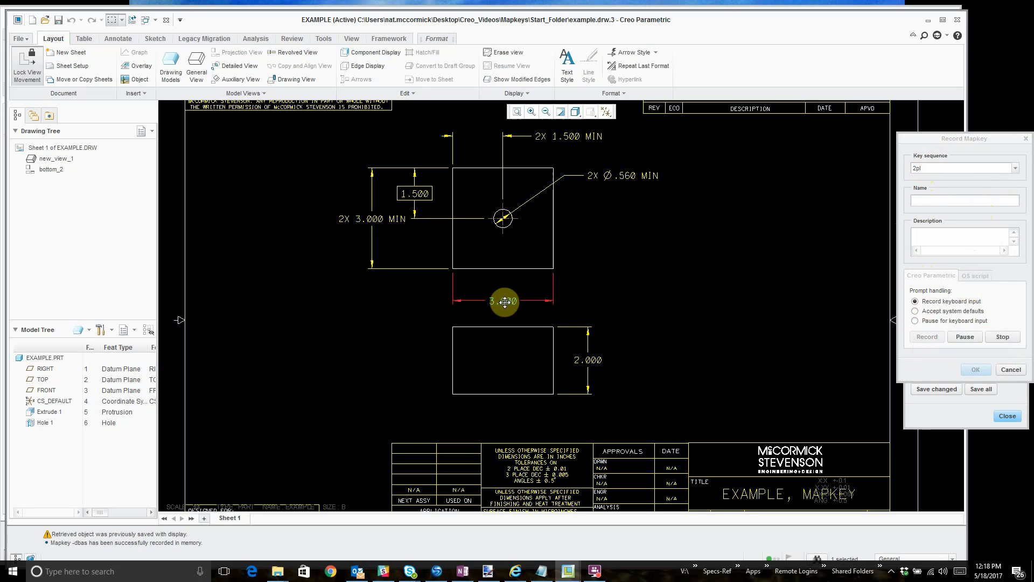
Record setting the horizontal dimension's decimal places to 2, stop recording and accept the 2pl mapkey.
{"action": "right_click", "coordinate": [523, 310]}
{"action": "left_click", "coordinate": [450, 437]}
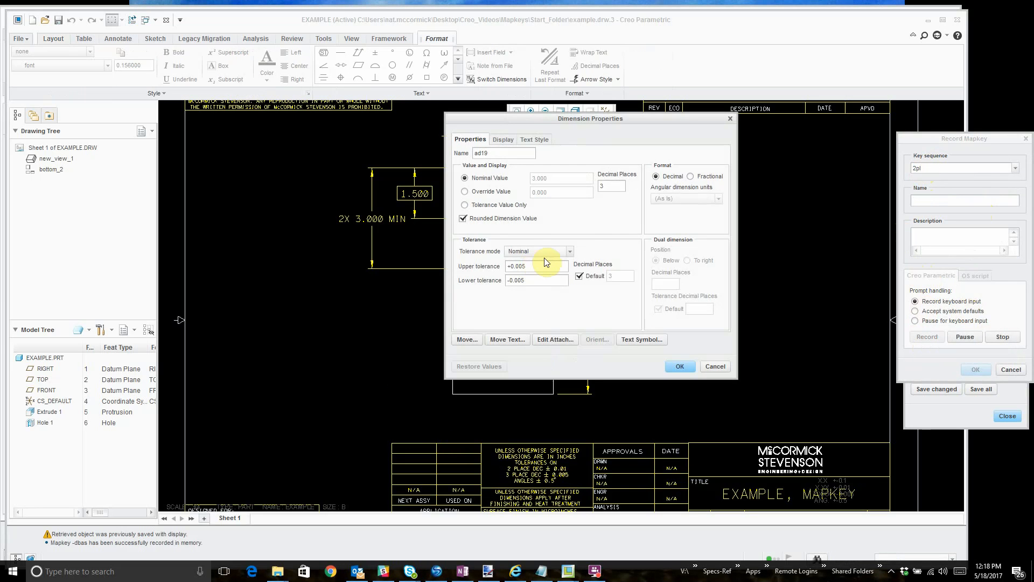
{"action": "double_click", "coordinate": [611, 186]}
{"action": "type", "text": "2"}
{"action": "left_click", "coordinate": [681, 367]}
{"action": "left_click", "coordinate": [996, 340]}
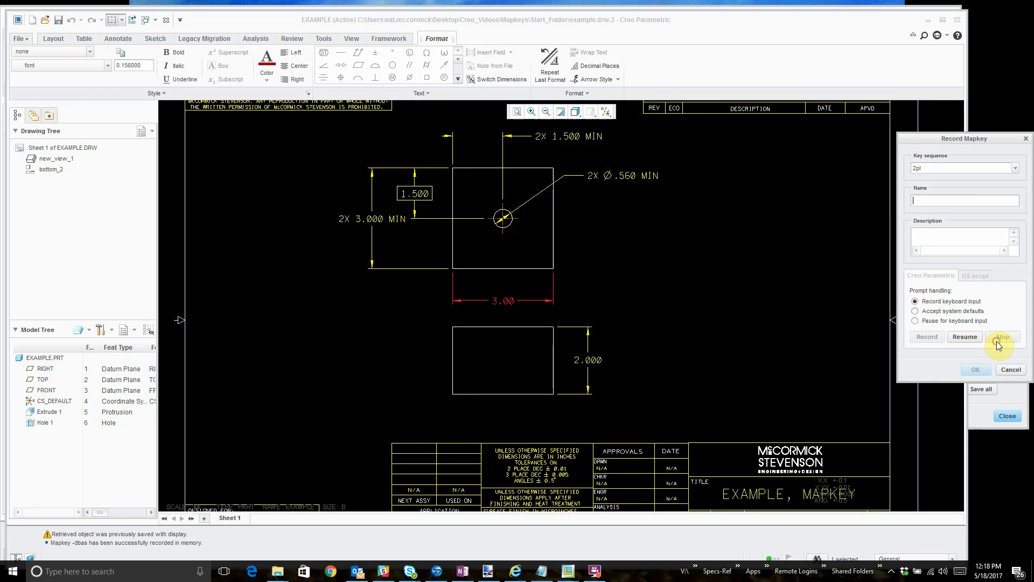
{"action": "left_click", "coordinate": [978, 370]}
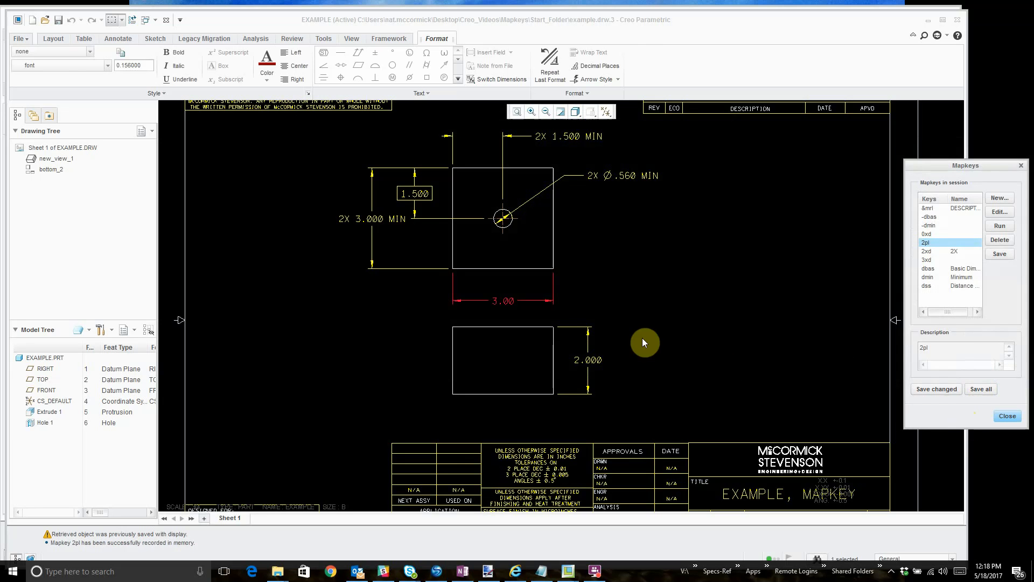
Create a new mapkey with key sequence 3pl, select the horizontal 3.00 dimension and start recording.
{"action": "left_click", "coordinate": [597, 309]}
{"action": "left_click", "coordinate": [999, 211]}
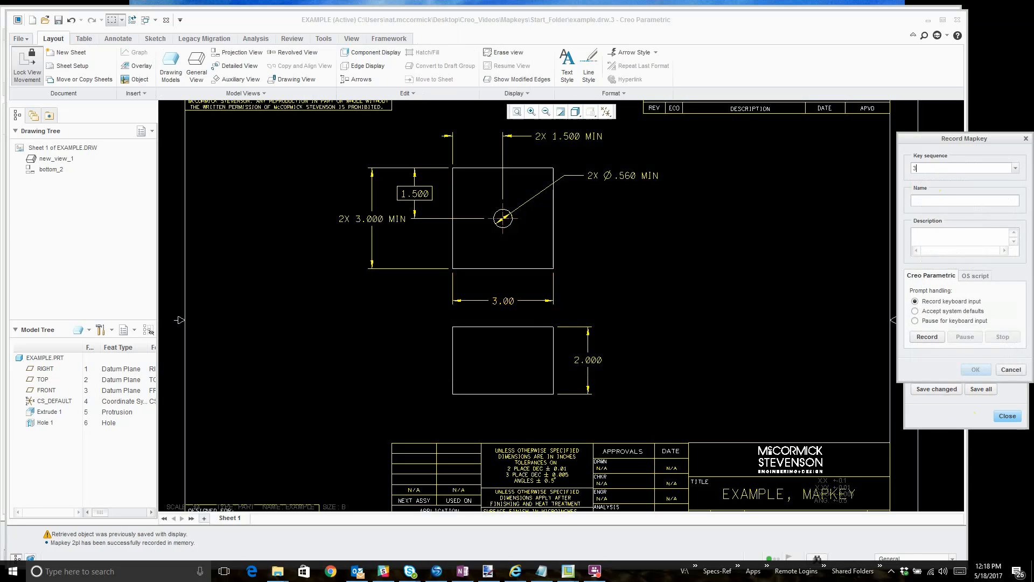
{"action": "type", "text": "3pl"}
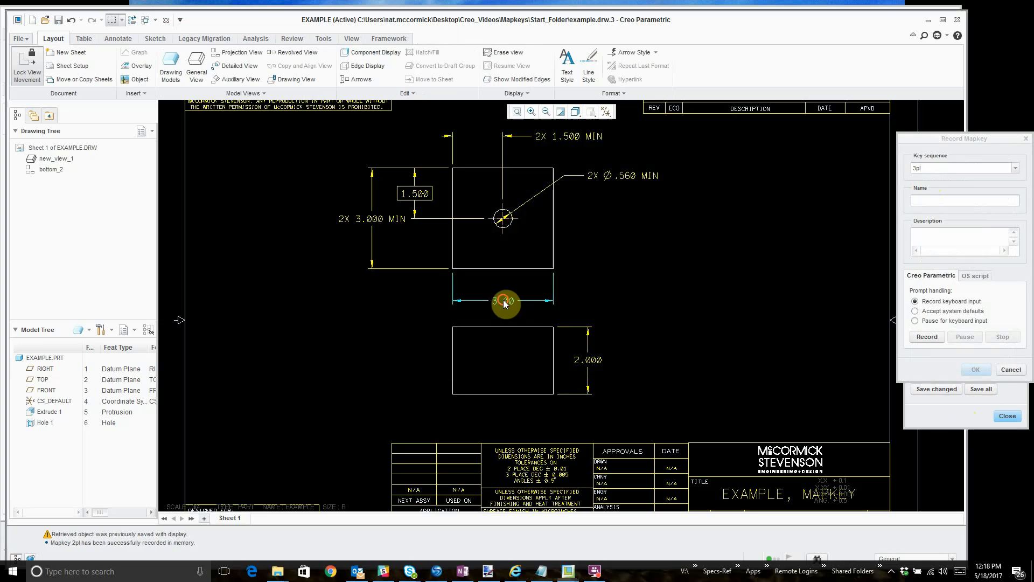
{"action": "left_click", "coordinate": [504, 300]}
{"action": "left_click", "coordinate": [928, 337]}
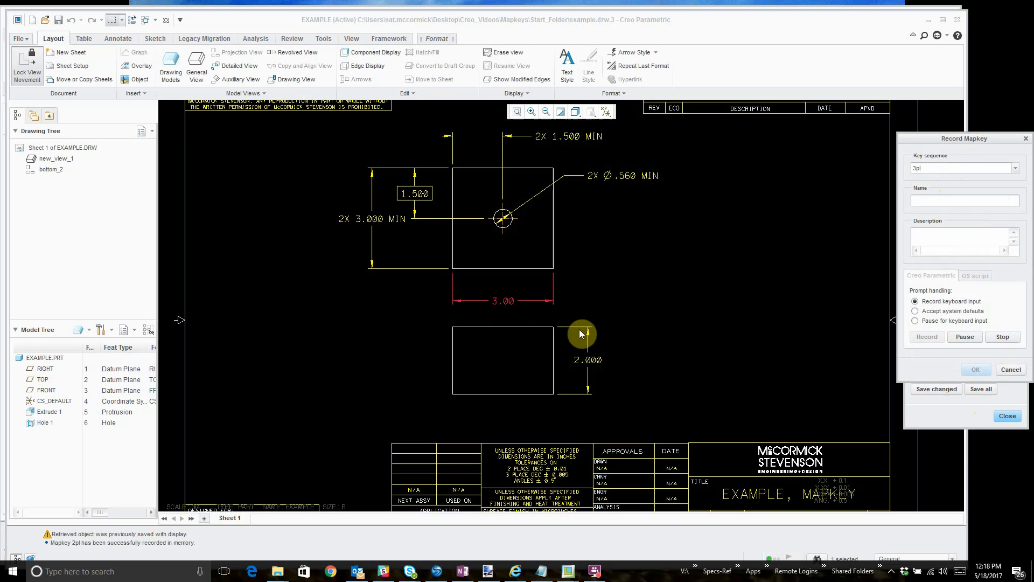
Record setting the horizontal dimension's decimal places to 3, stop recording and accept the 3pl mapkey.
{"action": "left_click", "coordinate": [508, 300]}
{"action": "right_click", "coordinate": [508, 300]}
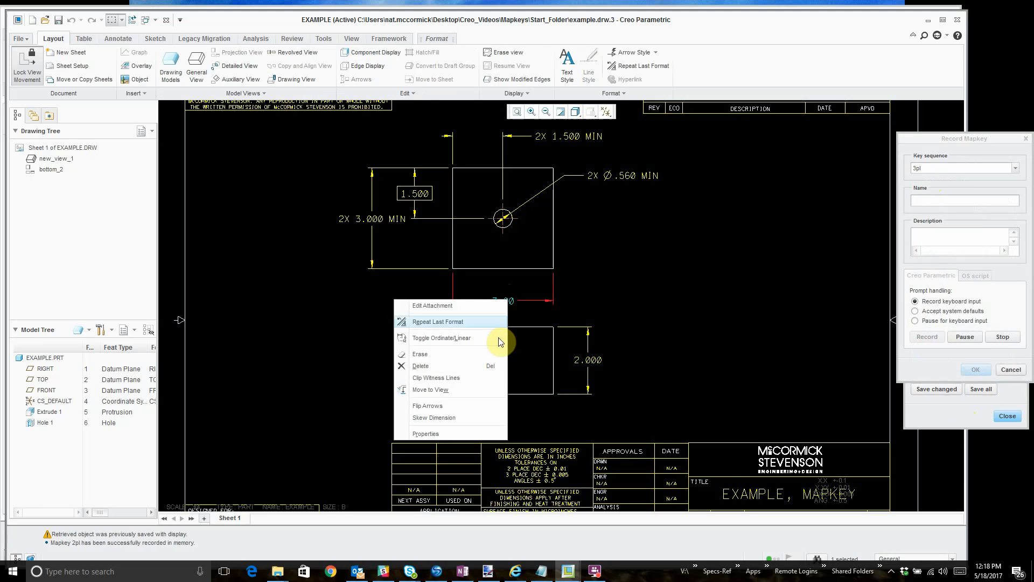
{"action": "left_click", "coordinate": [452, 433]}
{"action": "left_click", "coordinate": [609, 186]}
{"action": "type", "text": "3"}
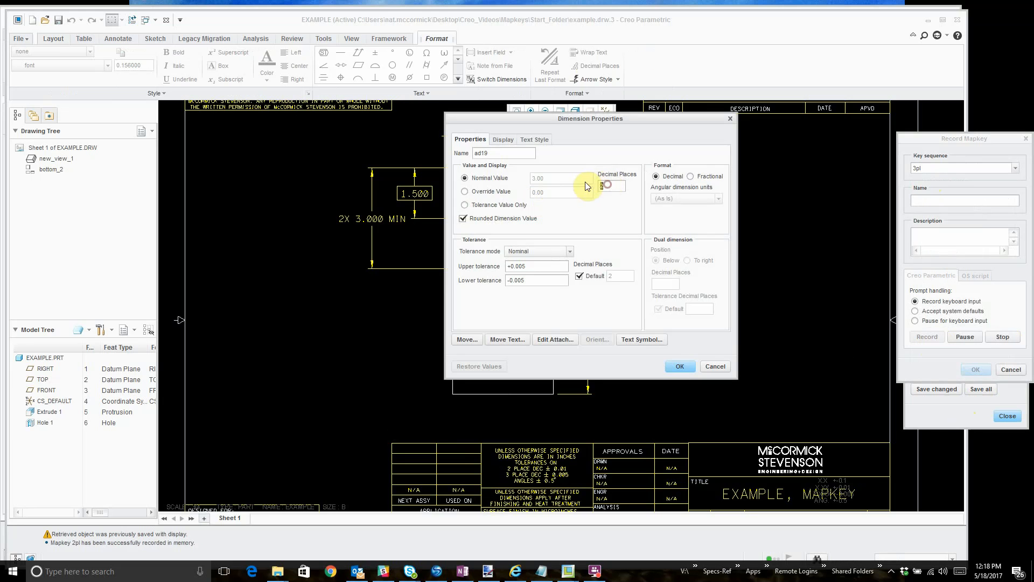
{"action": "left_click", "coordinate": [679, 366]}
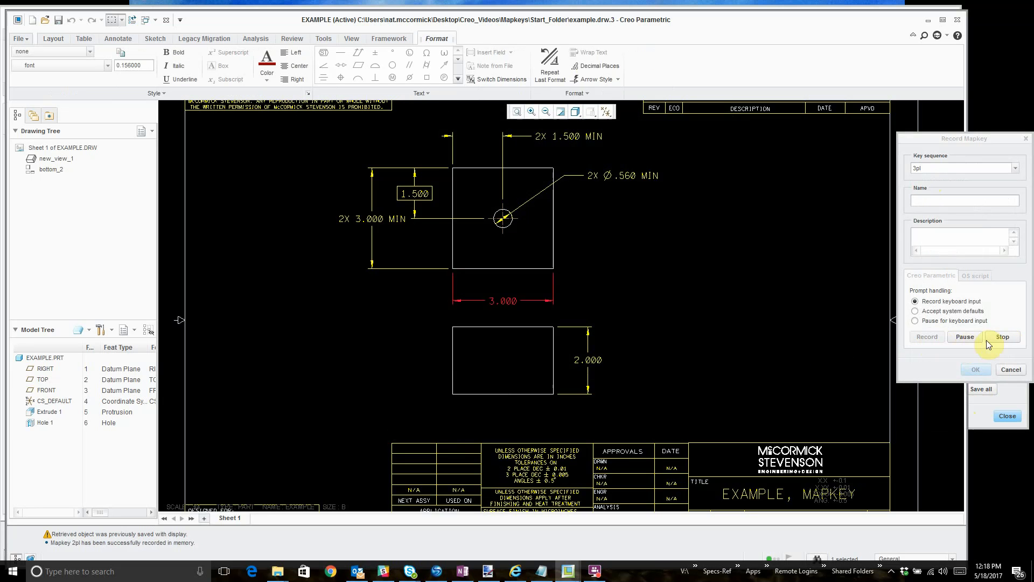
{"action": "left_click", "coordinate": [997, 338]}
{"action": "left_click", "coordinate": [976, 370]}
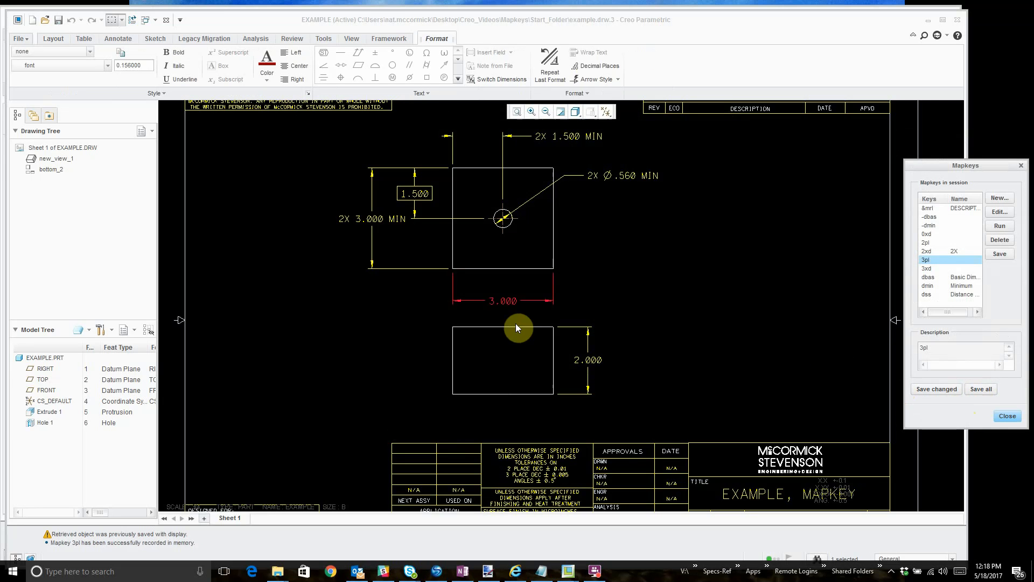
Test the 2pl and 3pl mapkeys in turn on the horizontal 3.000 dimension, then return to the mapkey list.
{"action": "key", "text": "2"}
{"action": "key", "text": "p"}
{"action": "key", "text": "l"}
{"action": "key", "text": "3"}
{"action": "key", "text": "p"}
{"action": "key", "text": "l"}
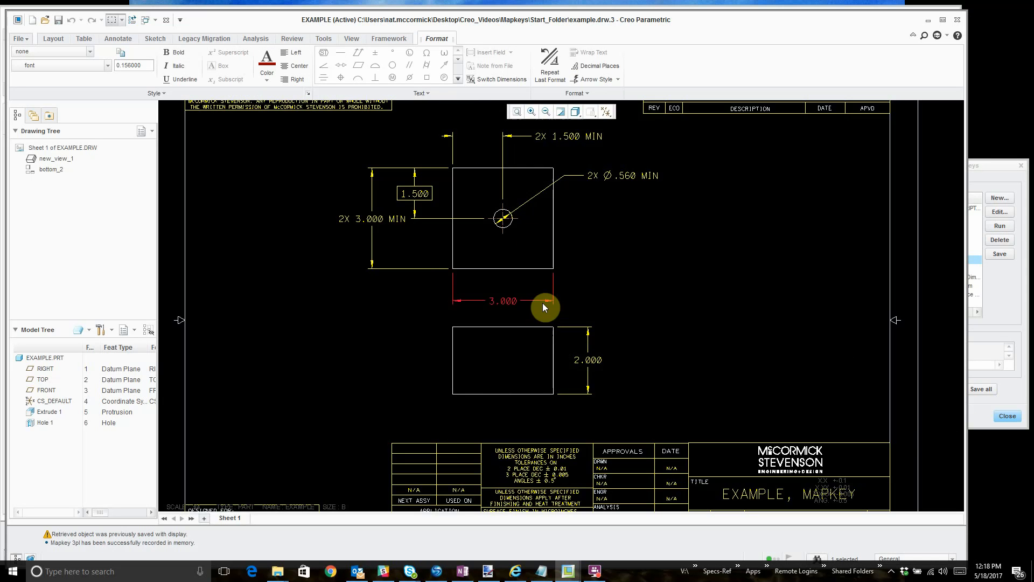
{"action": "left_click", "coordinate": [987, 170]}
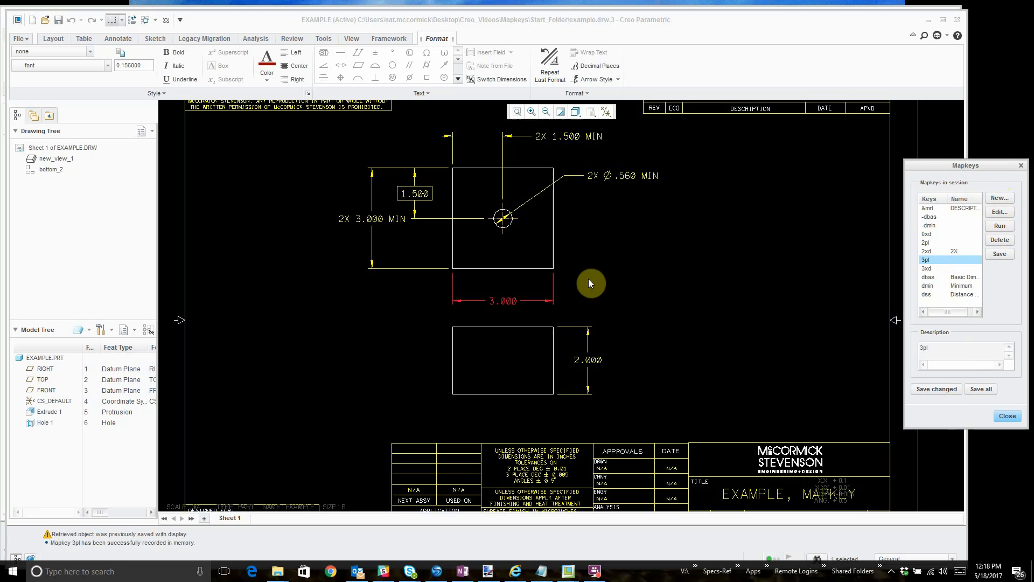
Create a new mapkey with key sequence tsym and start recording with the horizontal 3.000 dimension selected.
{"action": "left_click", "coordinate": [1000, 198]}
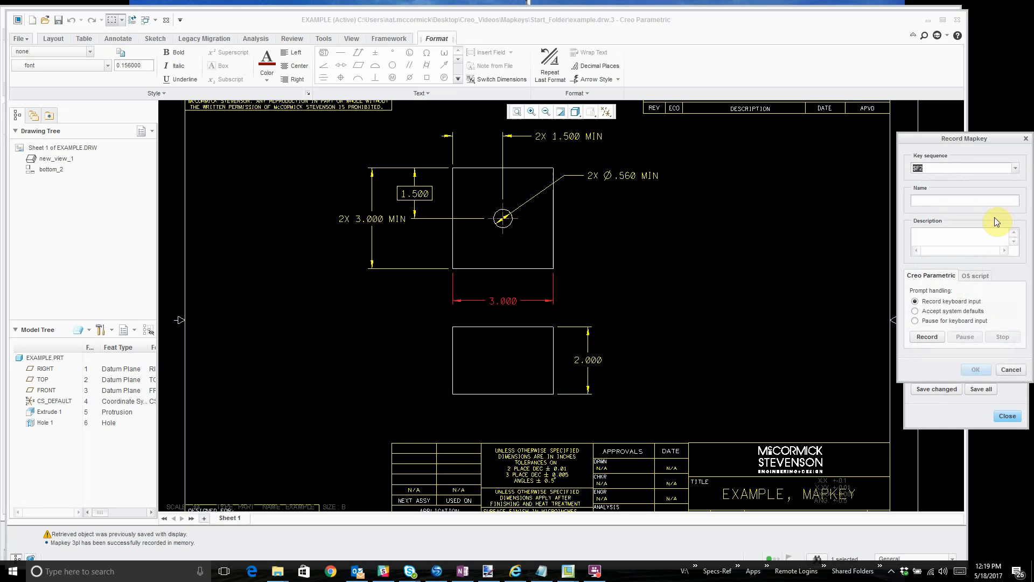
{"action": "type", "text": "tsym"}
{"action": "left_click", "coordinate": [927, 338]}
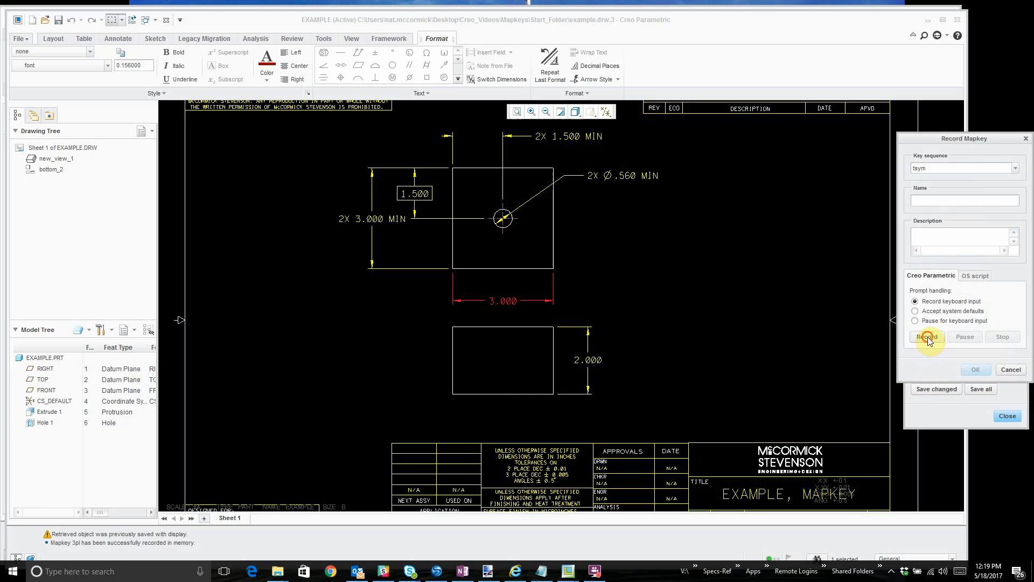
Record setting the horizontal dimension's tolerance mode to +- Symmetric, stop and accept the tsym mapkey, and apply the dimension properties.
{"action": "right_click", "coordinate": [504, 302]}
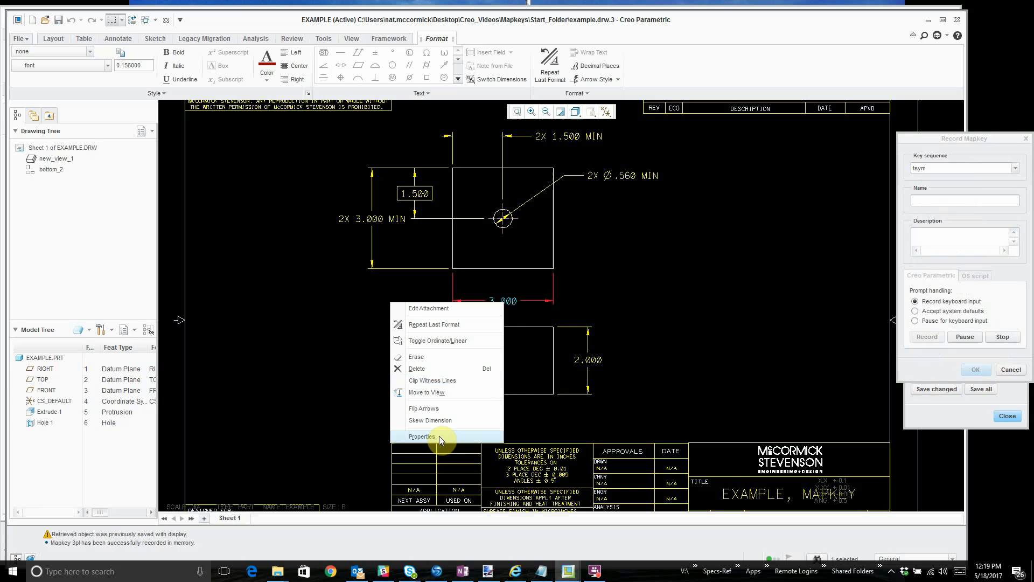
{"action": "left_click", "coordinate": [422, 437]}
{"action": "left_click", "coordinate": [530, 252]}
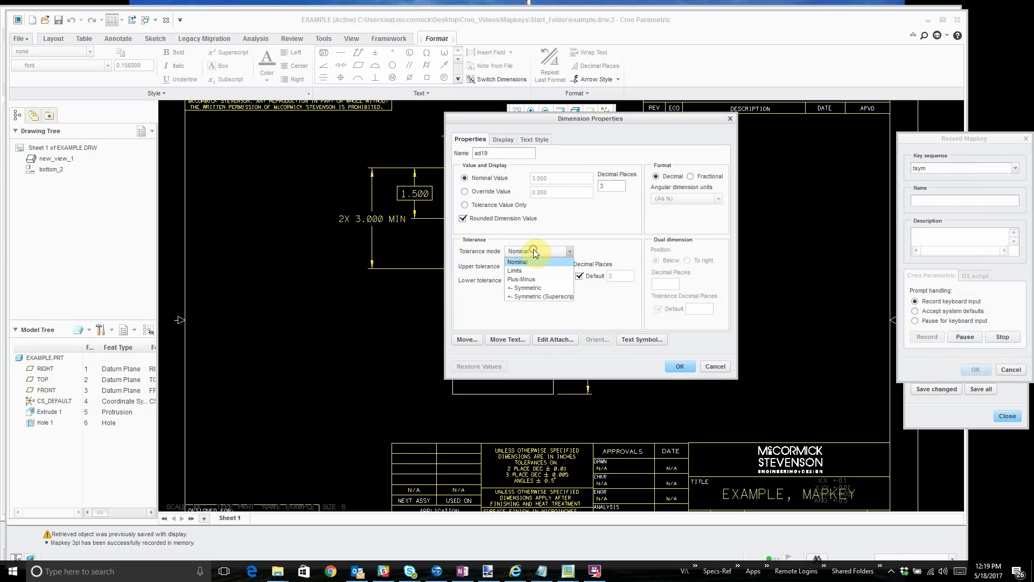
{"action": "left_click", "coordinate": [518, 284]}
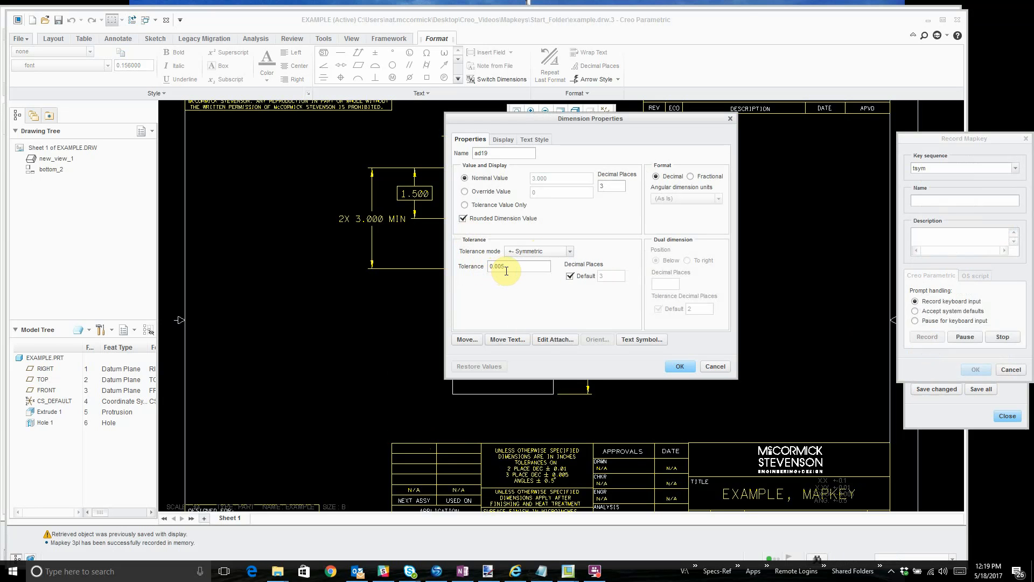
{"action": "left_click_drag", "start_coordinate": [506, 271], "coordinate": [498, 268]}
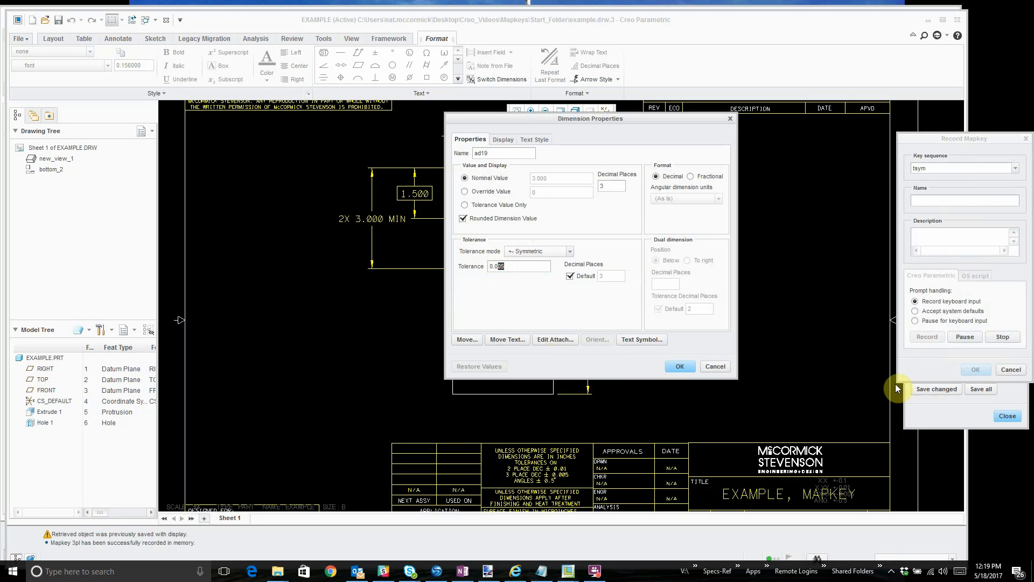
{"action": "left_click", "coordinate": [1018, 336]}
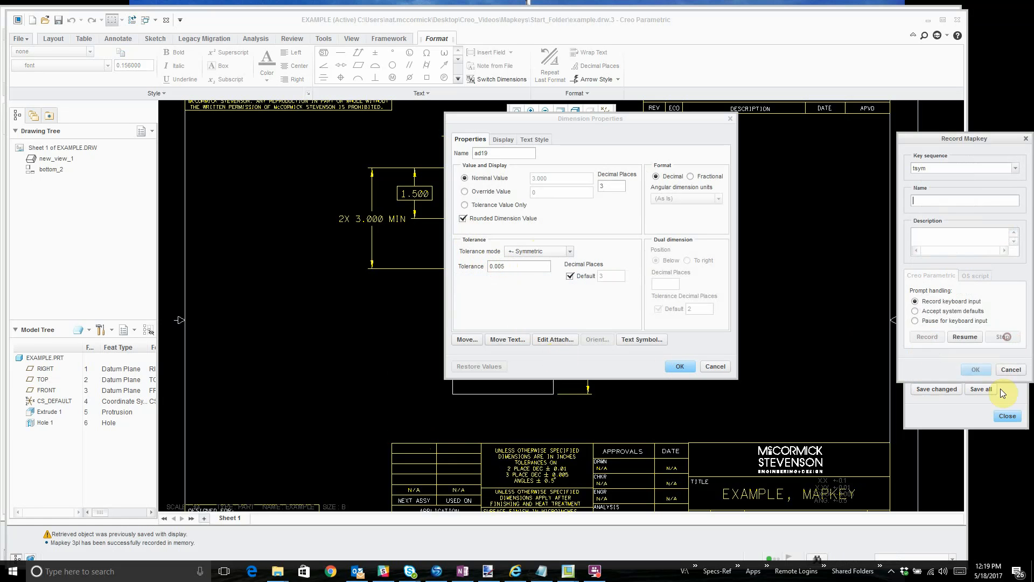
{"action": "left_click", "coordinate": [975, 372]}
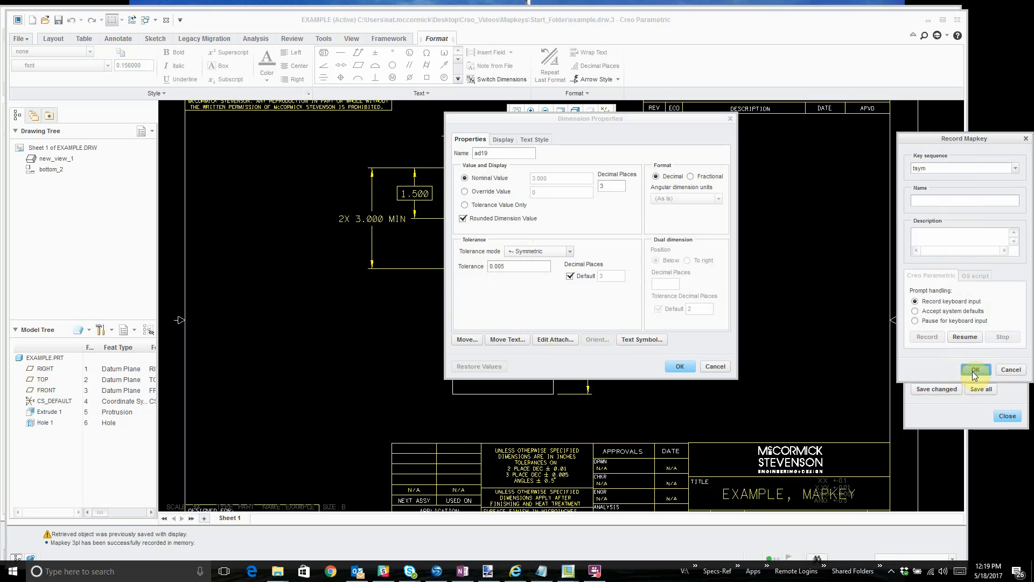
{"action": "left_click", "coordinate": [975, 371]}
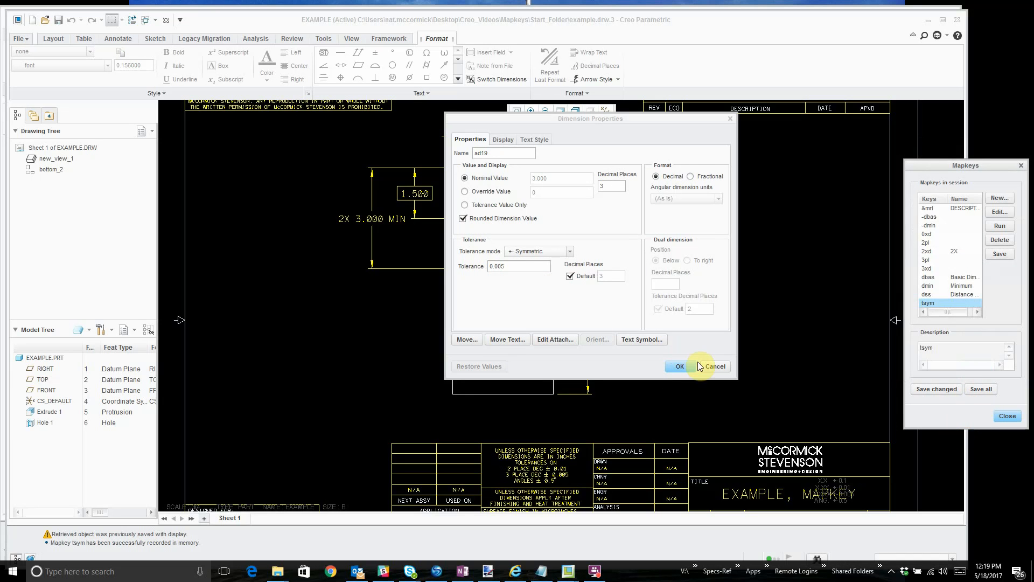
{"action": "left_click", "coordinate": [680, 367]}
{"action": "left_click", "coordinate": [584, 344]}
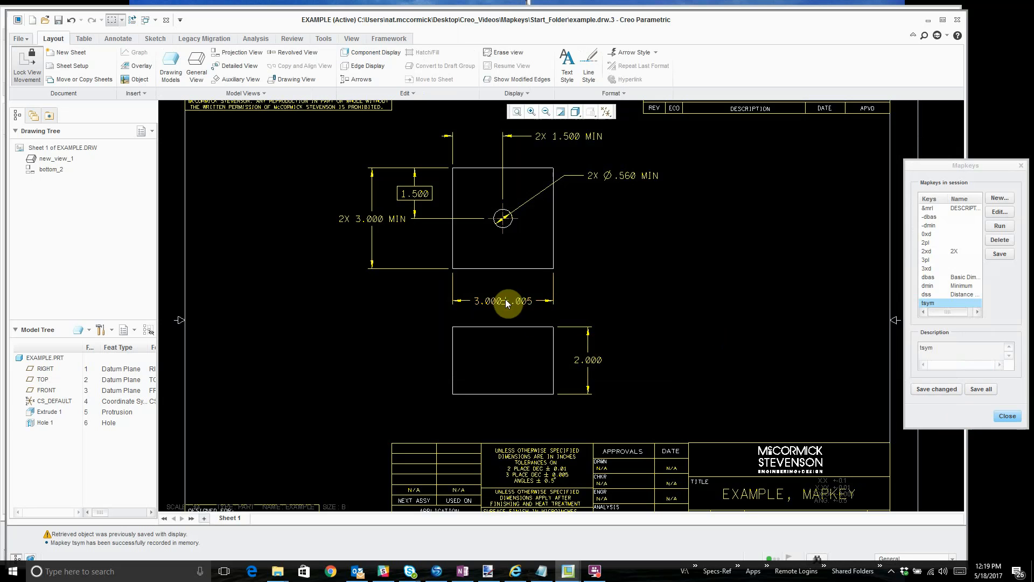
Create a new mapkey with key sequence tnom, select the horizontal toleranced dimension and start recording.
{"action": "left_click", "coordinate": [1000, 198]}
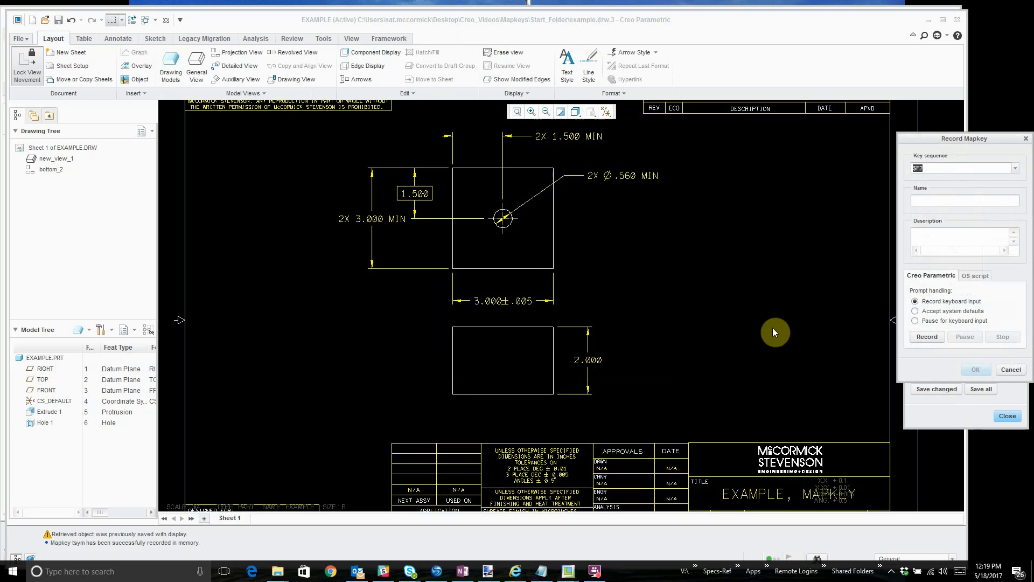
{"action": "left_click", "coordinate": [531, 300]}
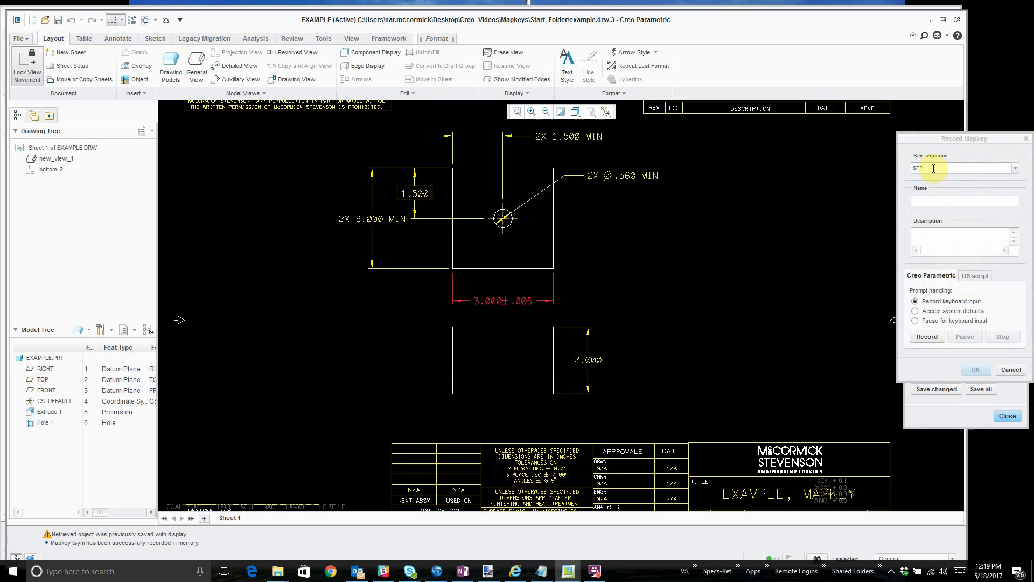
{"action": "type", "text": "tnom"}
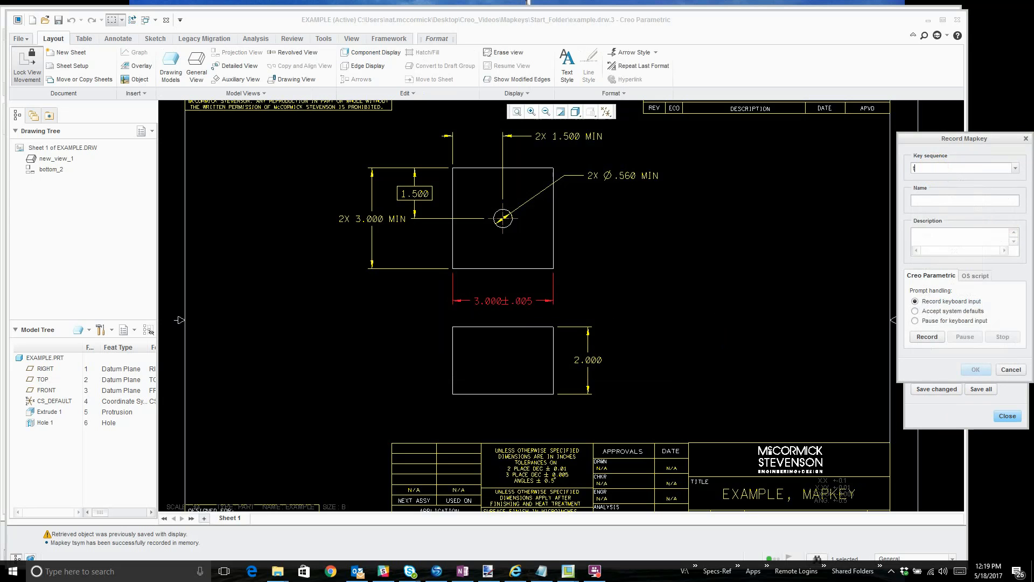
{"action": "left_click", "coordinate": [927, 337]}
Record setting the horizontal dimension's tolerance mode to Nominal, stop recording and accept the tnom mapkey.
{"action": "right_click", "coordinate": [516, 306]}
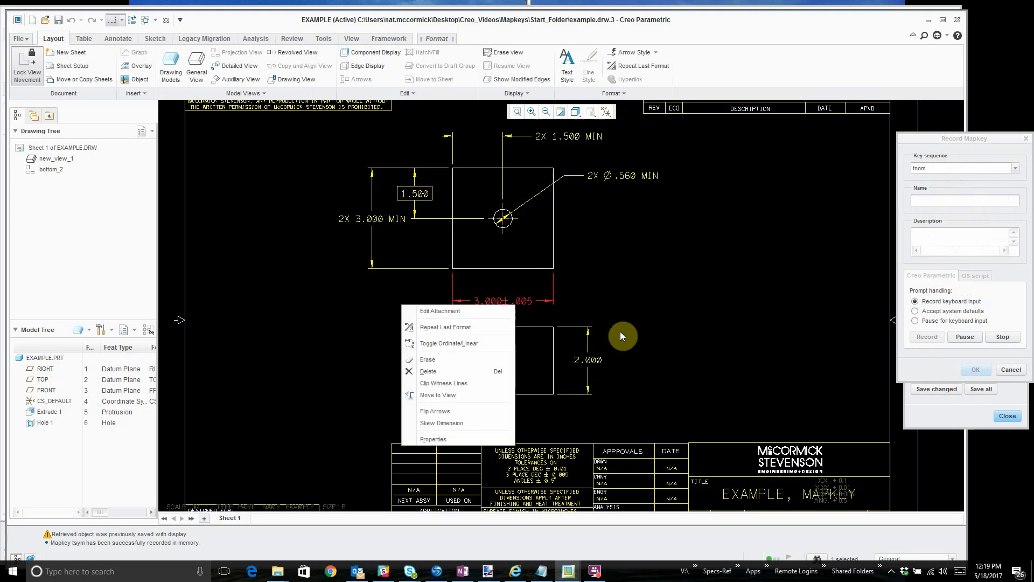
{"action": "left_click", "coordinate": [467, 439]}
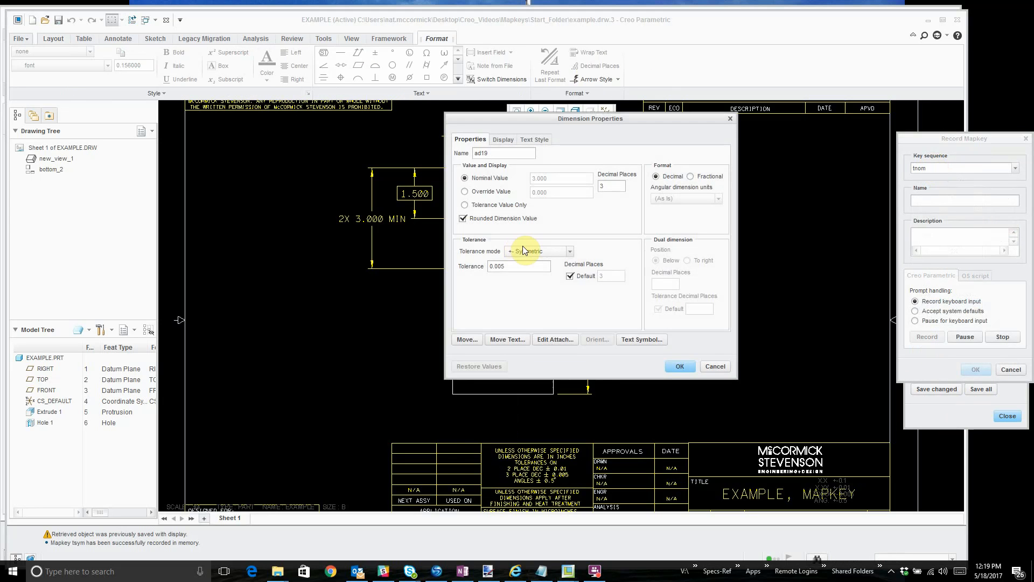
{"action": "left_click", "coordinate": [533, 255]}
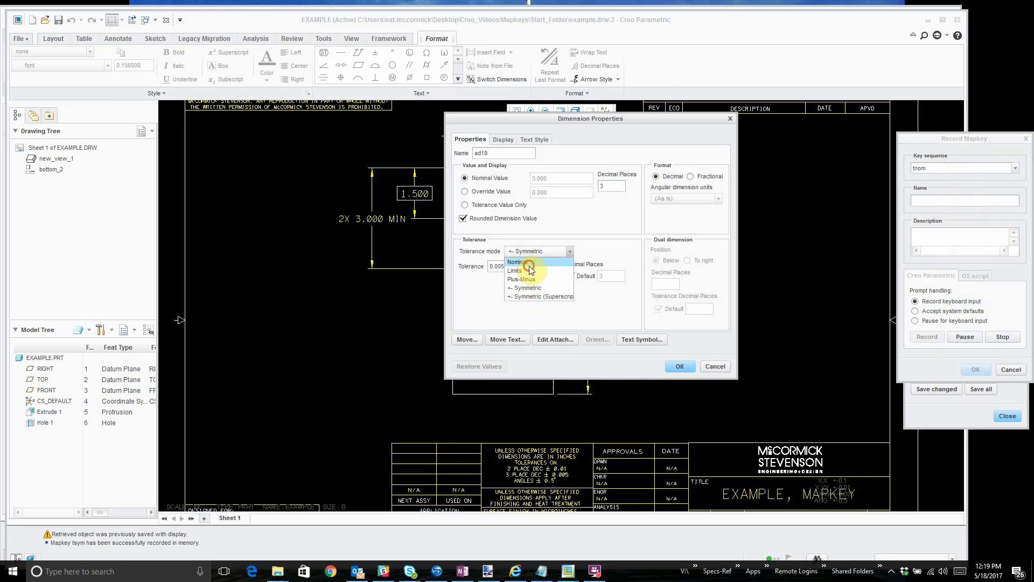
{"action": "left_click", "coordinate": [525, 269]}
{"action": "left_click", "coordinate": [680, 367]}
{"action": "left_click", "coordinate": [996, 338]}
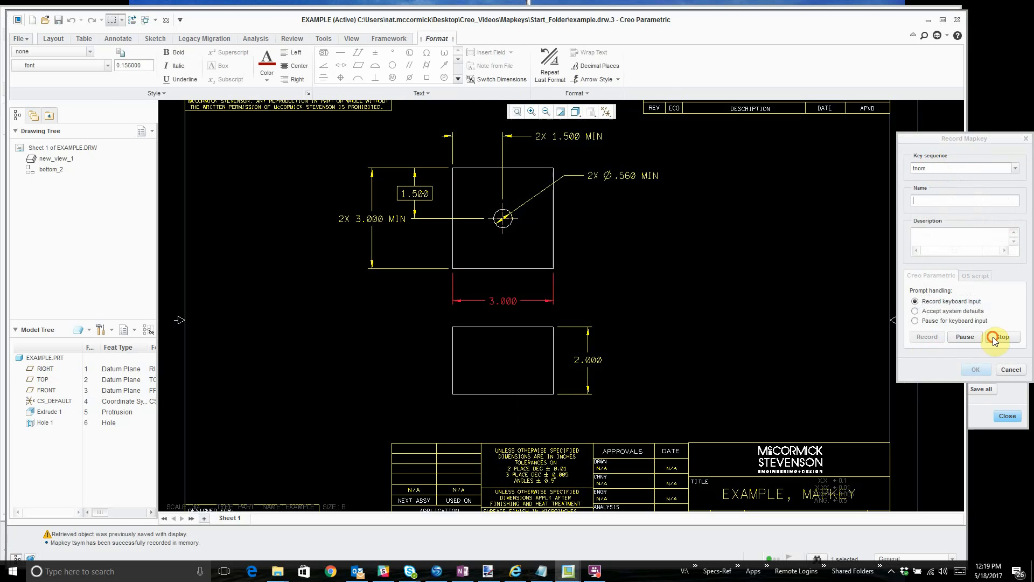
{"action": "left_click", "coordinate": [976, 370]}
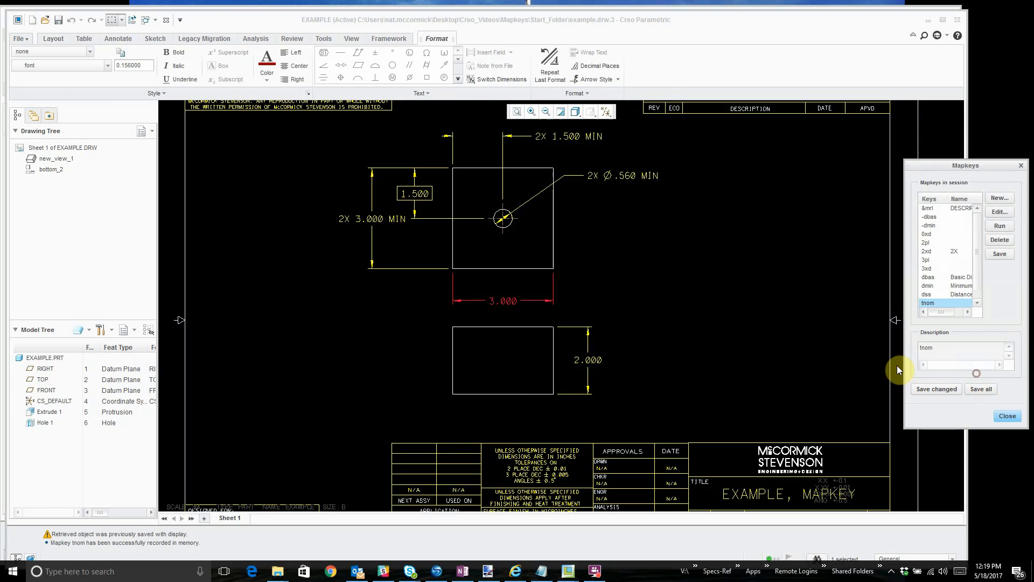
Test the tsym mapkey on the horizontal 3.000 dimension and accept a symmetric tolerance of 0.005.
{"action": "left_click", "coordinate": [660, 318]}
{"action": "left_click", "coordinate": [526, 301]}
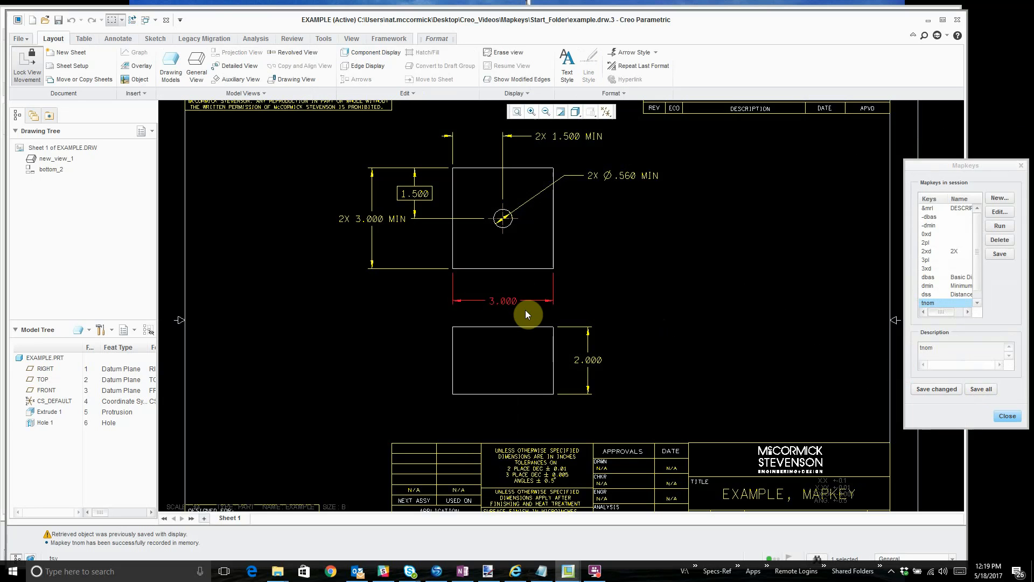
{"action": "double_click", "coordinate": [525, 310]}
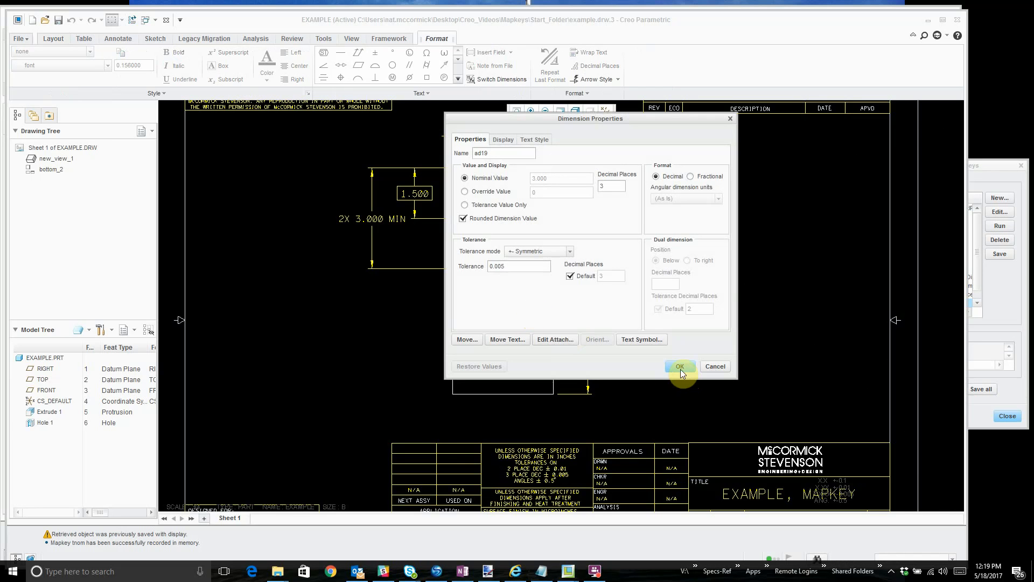
{"action": "left_click", "coordinate": [679, 367]}
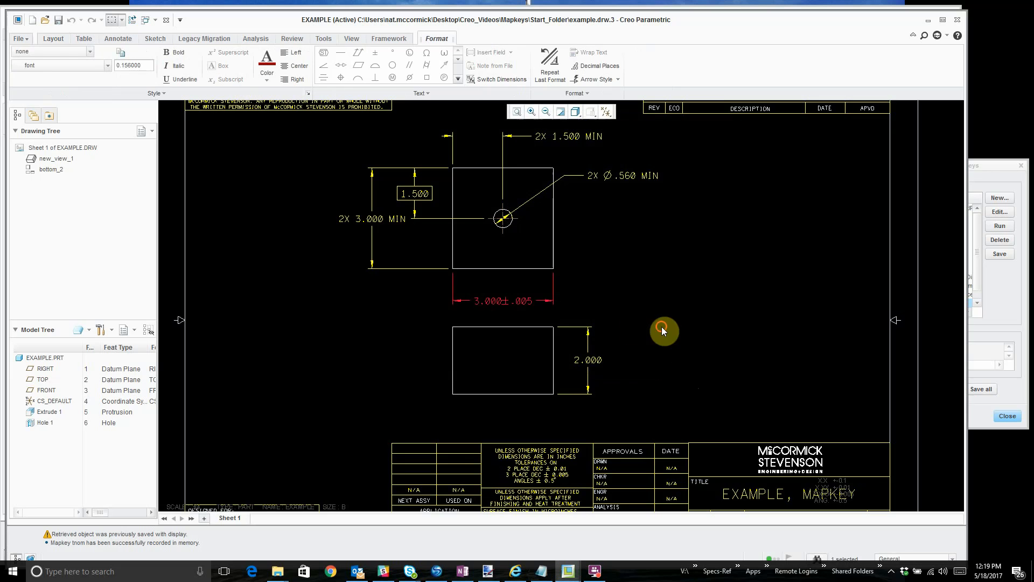
Test the tnom mapkey on the horizontal dimension to return it to nominal display, then deselect it.
{"action": "key", "text": "t"}
{"action": "key", "text": "n"}
{"action": "key", "text": "o"}
{"action": "key", "text": "m"}
{"action": "left_click", "coordinate": [739, 354]}
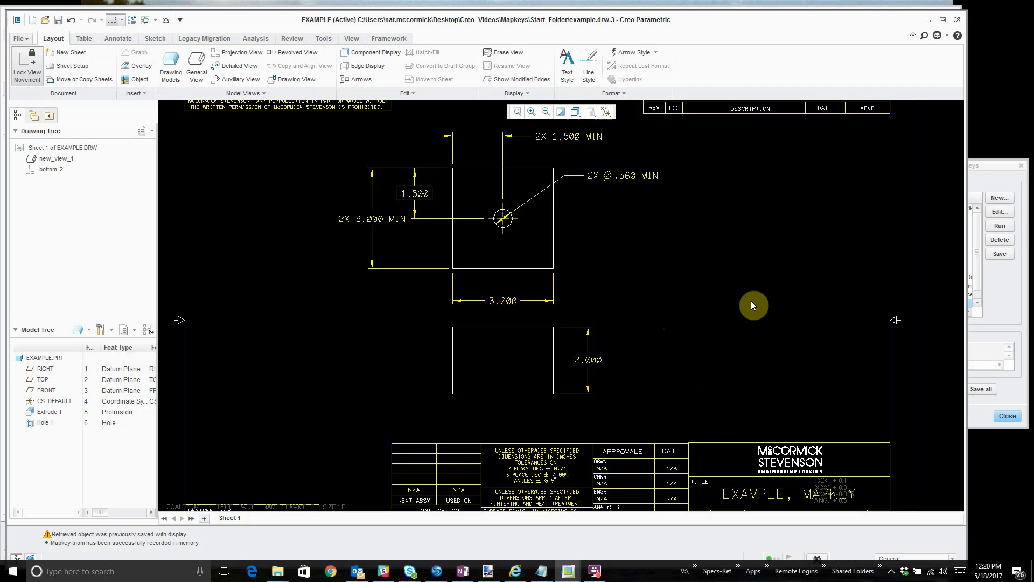
Run the -dmin mapkey on the vertical 2X 3.000 MIN dimension to remove its MIN suffix.
{"action": "scroll", "coordinate": [739, 315], "scroll_direction": "up", "scroll_amount": 2}
{"action": "scroll", "coordinate": [732, 267], "scroll_direction": "down", "scroll_amount": 3}
{"action": "scroll", "coordinate": [706, 302], "scroll_direction": "up", "scroll_amount": 2}
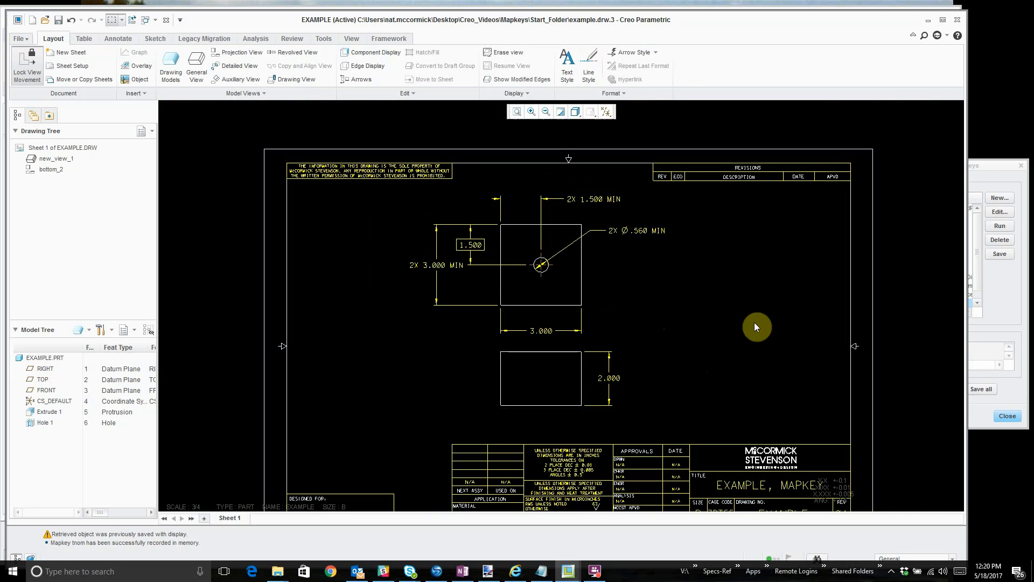
{"action": "scroll", "coordinate": [480, 281], "scroll_direction": "down", "scroll_amount": 1}
{"action": "left_click", "coordinate": [451, 270]}
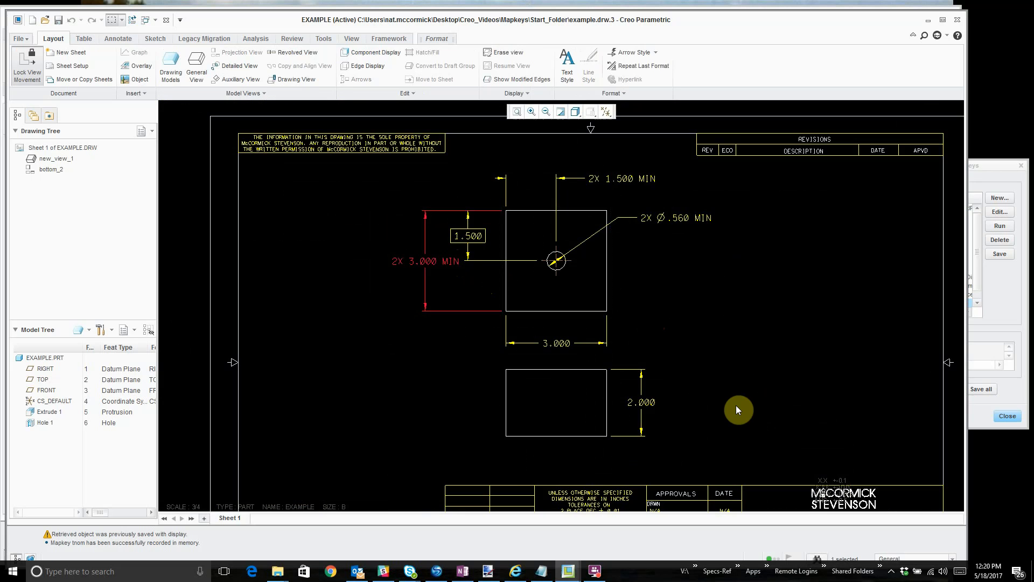
{"action": "key", "text": "n"}
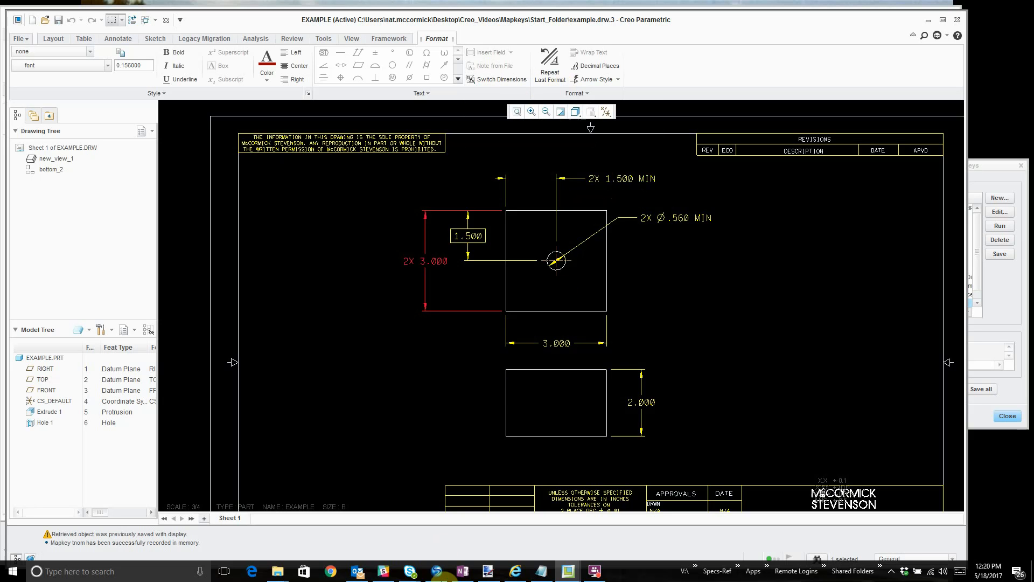
Clear the dimension selection, show the desktop and open the Creo_Videos folder in File Explorer.
{"action": "left_click", "coordinate": [277, 572]}
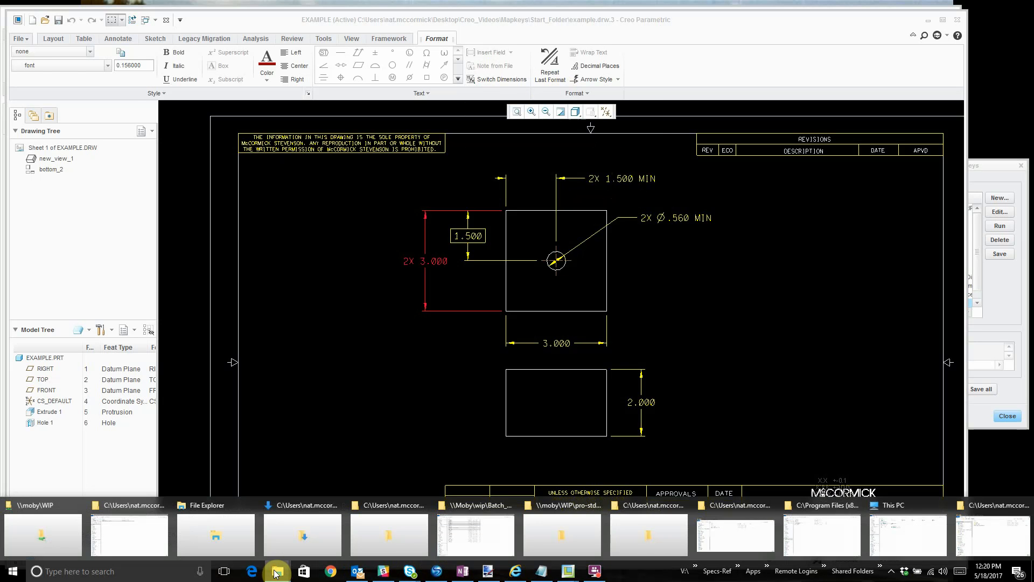
{"action": "left_click", "coordinate": [378, 406]}
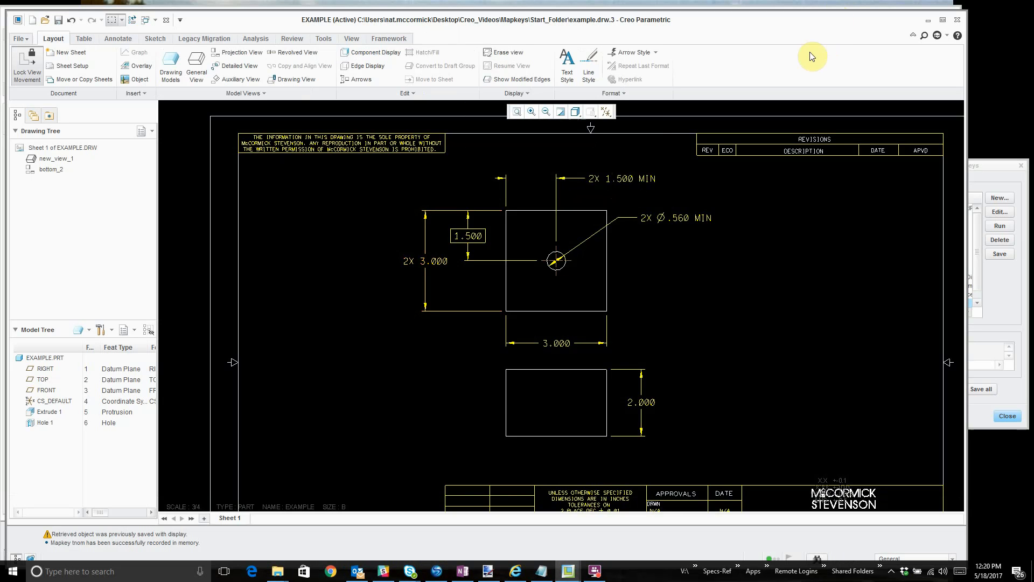
{"action": "key", "text": "super+d"}
{"action": "left_click", "coordinate": [124, 354]}
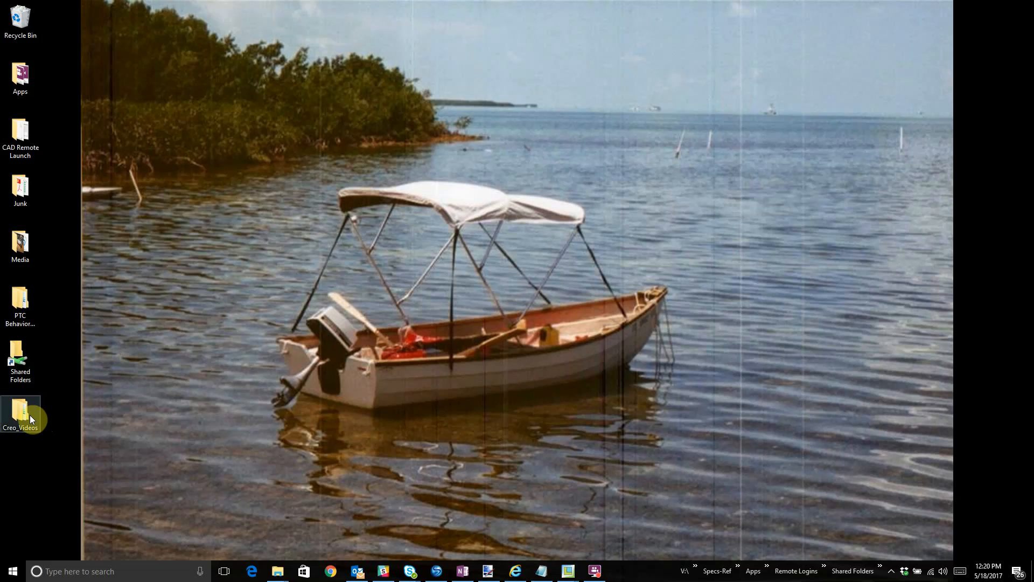
{"action": "double_click", "coordinate": [30, 415]}
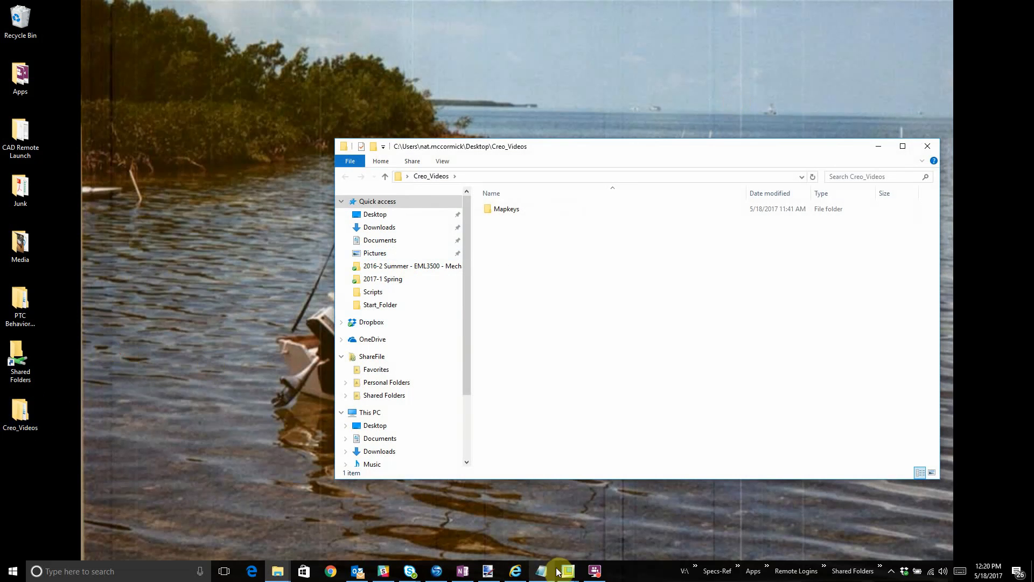
Switch back to Creo Parametric, save the changed mapkeys to config.pro in Start_Folder and close the mapkey list.
{"action": "mouse_move", "coordinate": [566, 571]}
{"action": "left_click", "coordinate": [623, 536]}
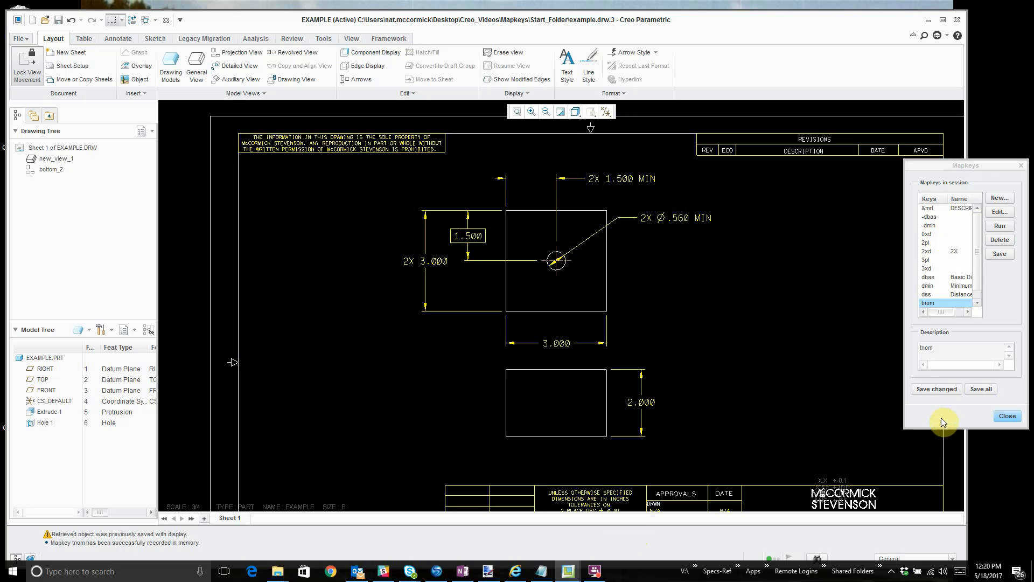
{"action": "left_click", "coordinate": [939, 390]}
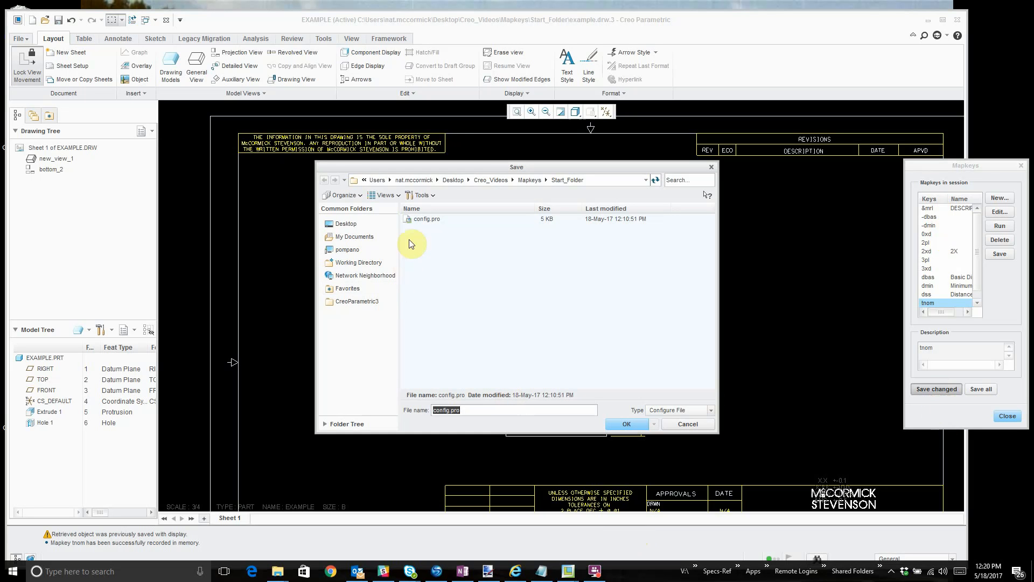
{"action": "left_click", "coordinate": [418, 218]}
{"action": "left_click", "coordinate": [419, 218]}
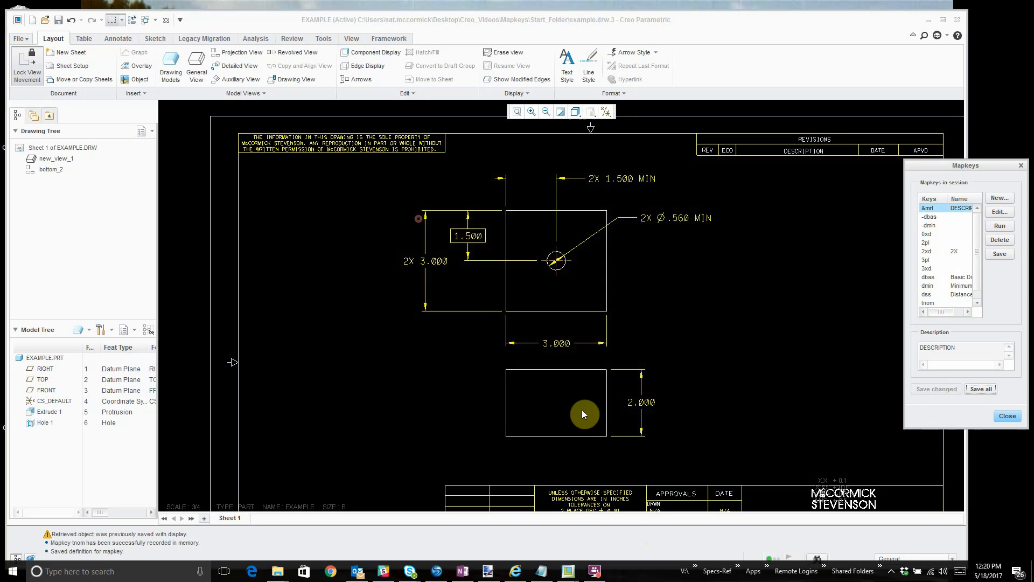
{"action": "left_click", "coordinate": [1007, 416]}
Minimize the drawing window and open Start_Folder inside the Mapkeys folder in File Explorer.
{"action": "left_click", "coordinate": [928, 20]}
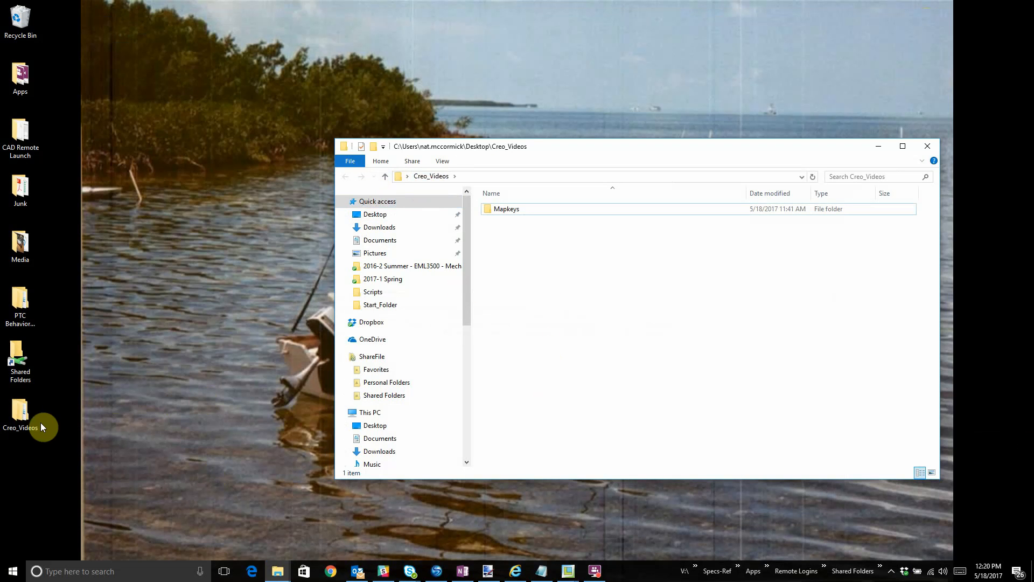
{"action": "double_click", "coordinate": [498, 209]}
{"action": "left_click", "coordinate": [521, 221]}
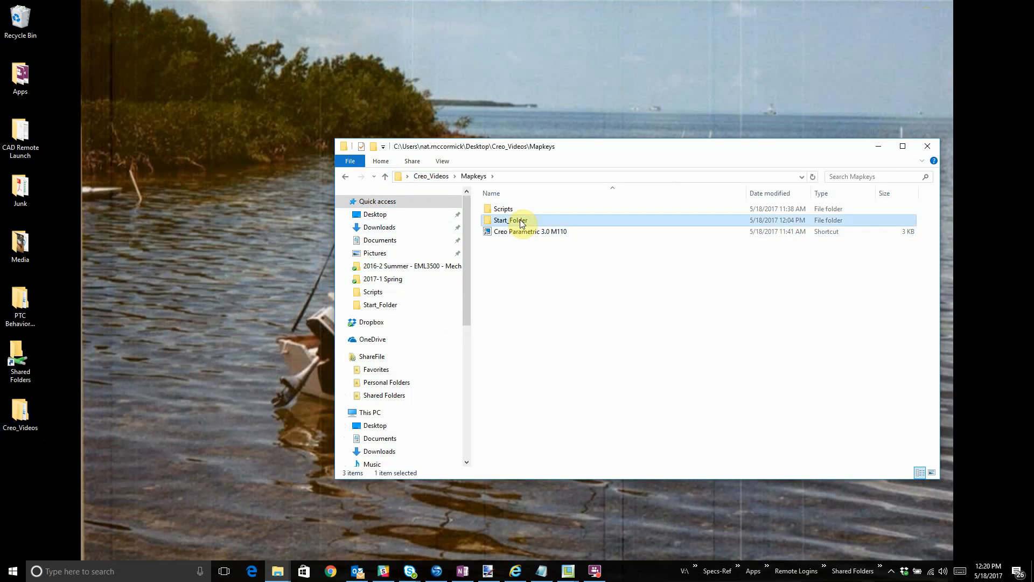
{"action": "double_click", "coordinate": [520, 221]}
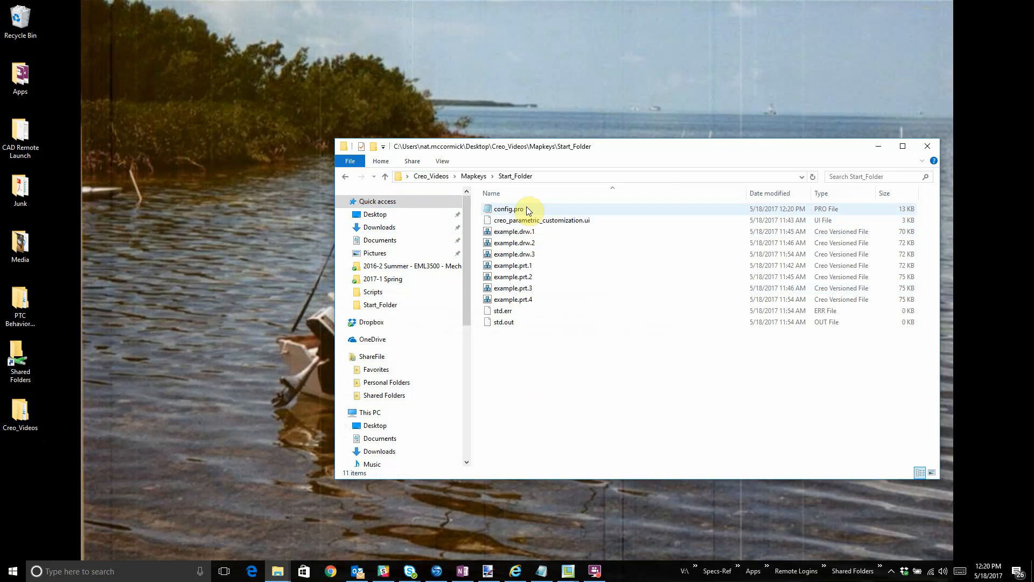
Open config.pro from Start_Folder for editing in Notepad, and reposition and lengthen its window to show more lines.
{"action": "right_click", "coordinate": [527, 209]}
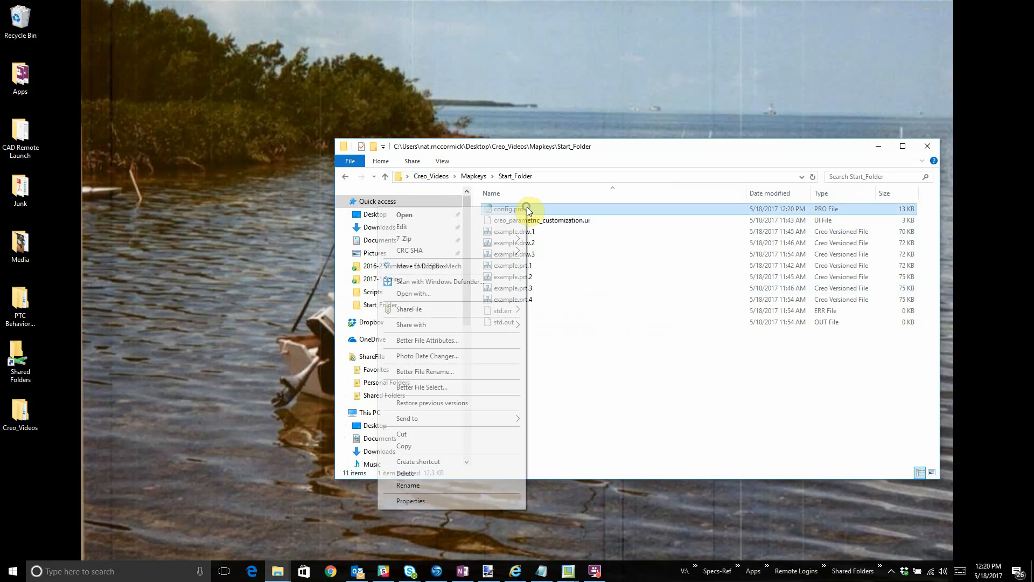
{"action": "left_click", "coordinate": [476, 228]}
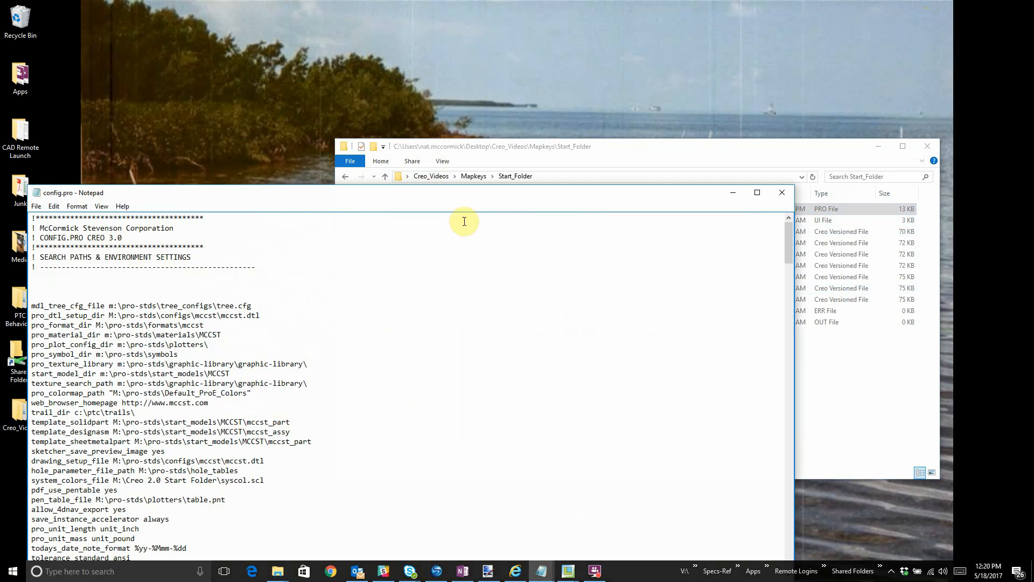
{"action": "left_click_drag", "start_coordinate": [363, 194], "coordinate": [428, 63]}
{"action": "left_click_drag", "start_coordinate": [509, 58], "coordinate": [499, 22]}
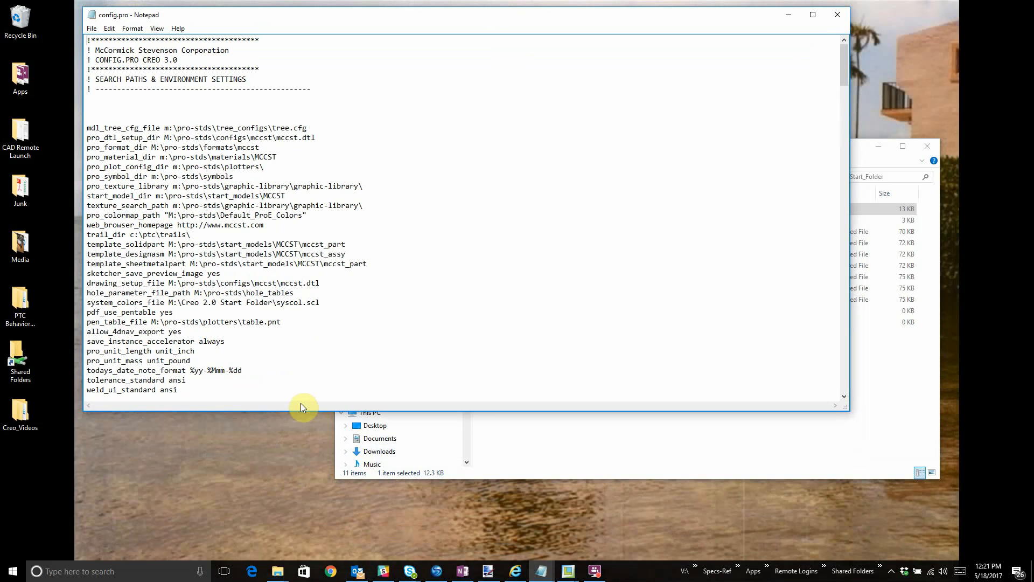
{"action": "left_click_drag", "start_coordinate": [302, 411], "coordinate": [302, 522]}
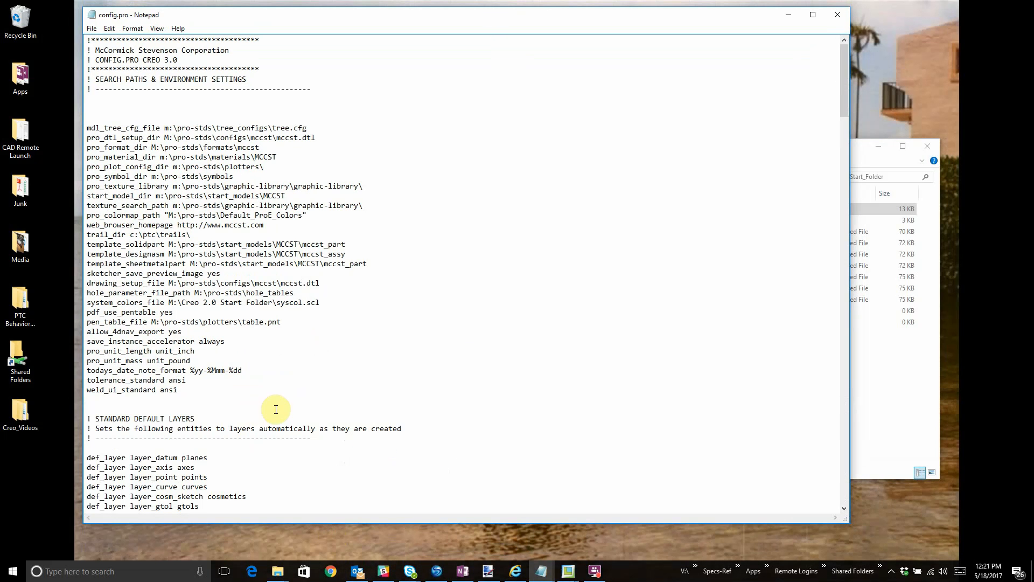
Insert two blank lines after each of the dbas, -dbas and 2pl mapkey definitions to separate them.
{"action": "scroll", "coordinate": [237, 339], "scroll_direction": "down", "scroll_amount": 1}
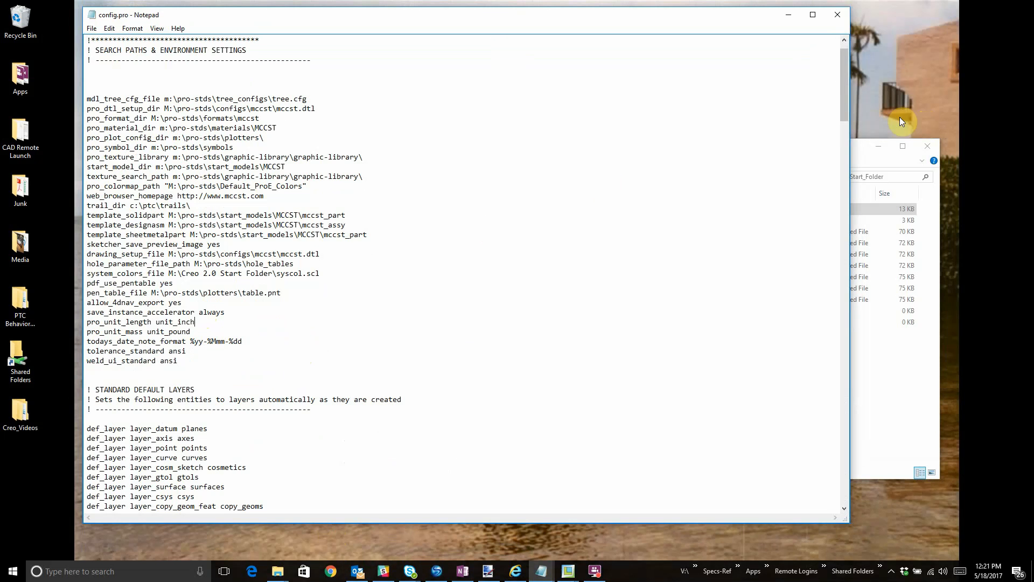
{"action": "mouse_move", "coordinate": [843, 66]}
{"action": "left_mouse_down"}
{"action": "mouse_move", "coordinate": [838, 209]}
{"action": "mouse_move", "coordinate": [851, 402]}
{"action": "mouse_move", "coordinate": [829, 459]}
{"action": "left_mouse_up"}
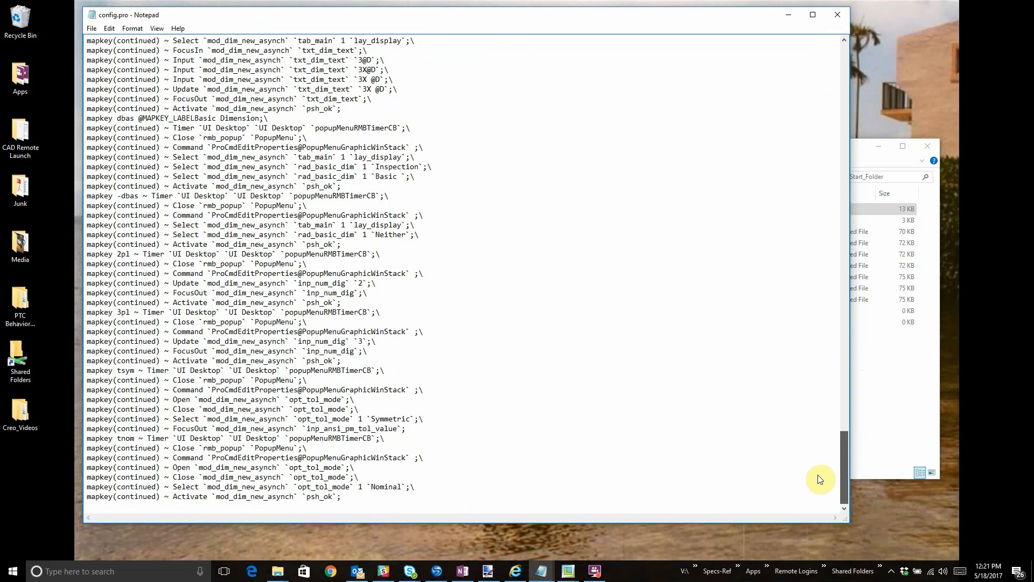
{"action": "scroll", "coordinate": [810, 451], "scroll_direction": "up", "scroll_amount": 1}
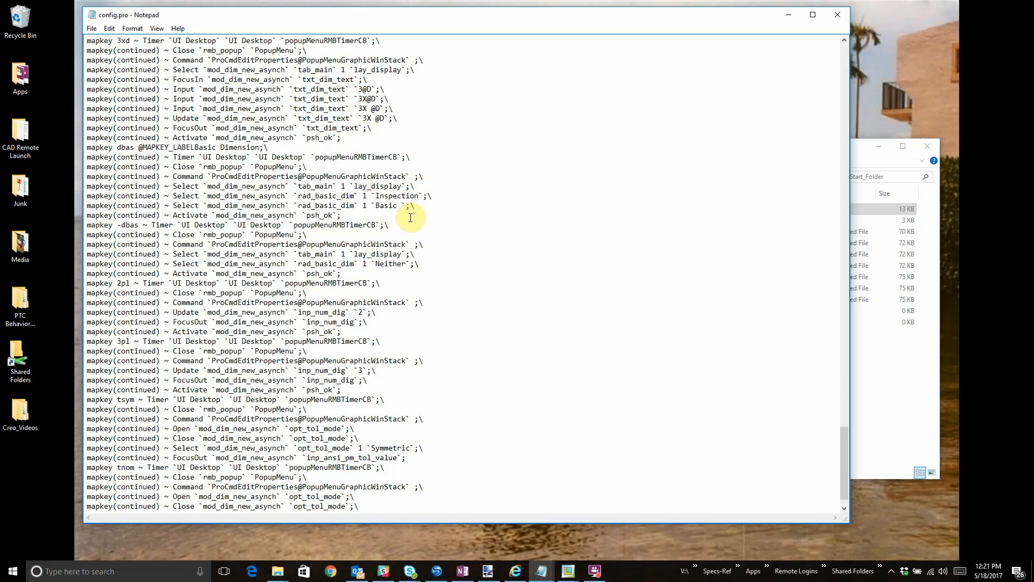
{"action": "left_click", "coordinate": [344, 216]}
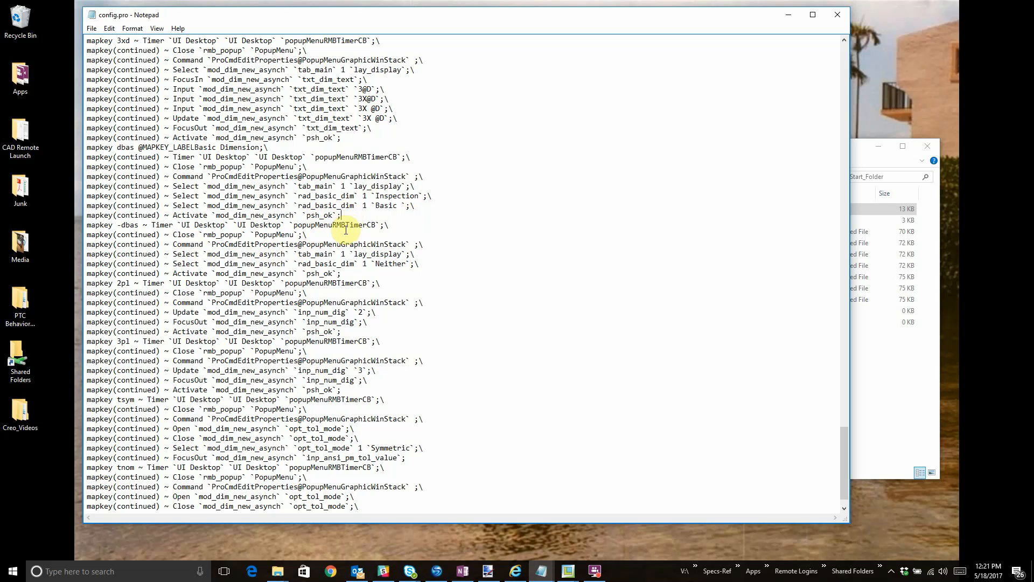
{"action": "key", "text": "Return"}
{"action": "key", "text": "Return"}
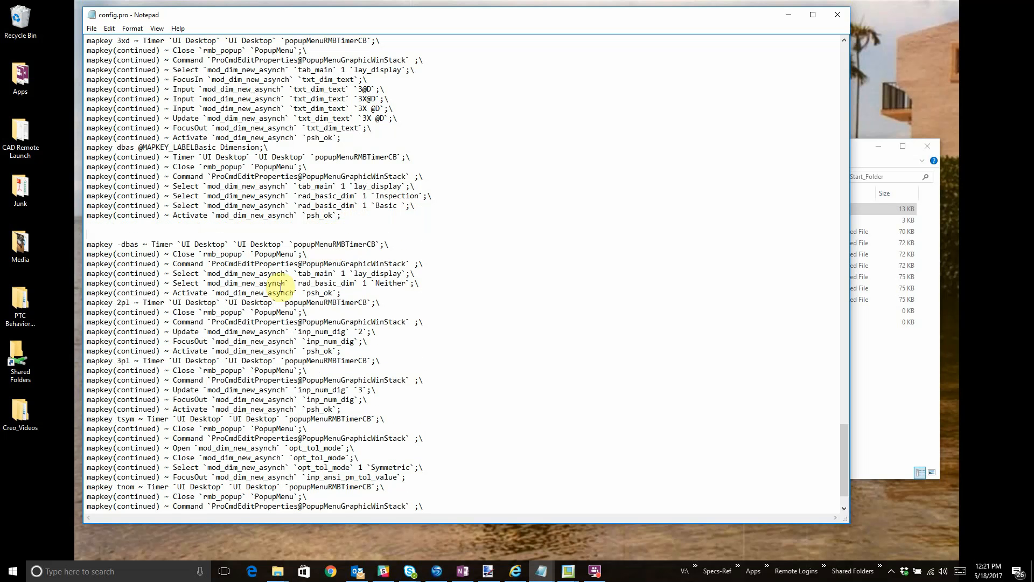
{"action": "left_click", "coordinate": [370, 294]}
{"action": "key", "text": "Return"}
{"action": "key", "text": "Return"}
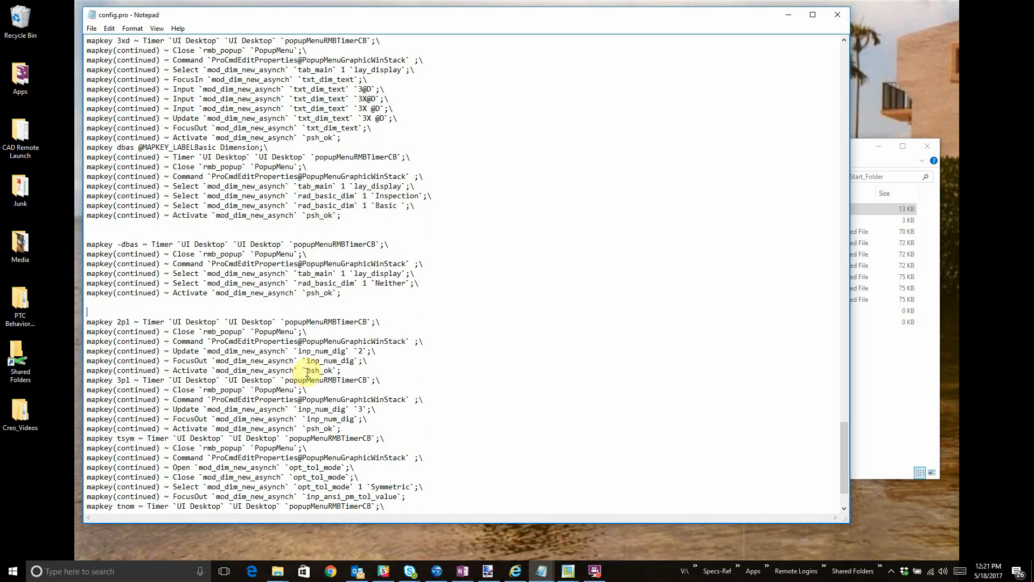
{"action": "left_click", "coordinate": [347, 371]}
{"action": "key", "text": "Return"}
{"action": "key", "text": "Return"}
{"action": "scroll", "coordinate": [162, 332], "scroll_direction": "down", "scroll_amount": 2}
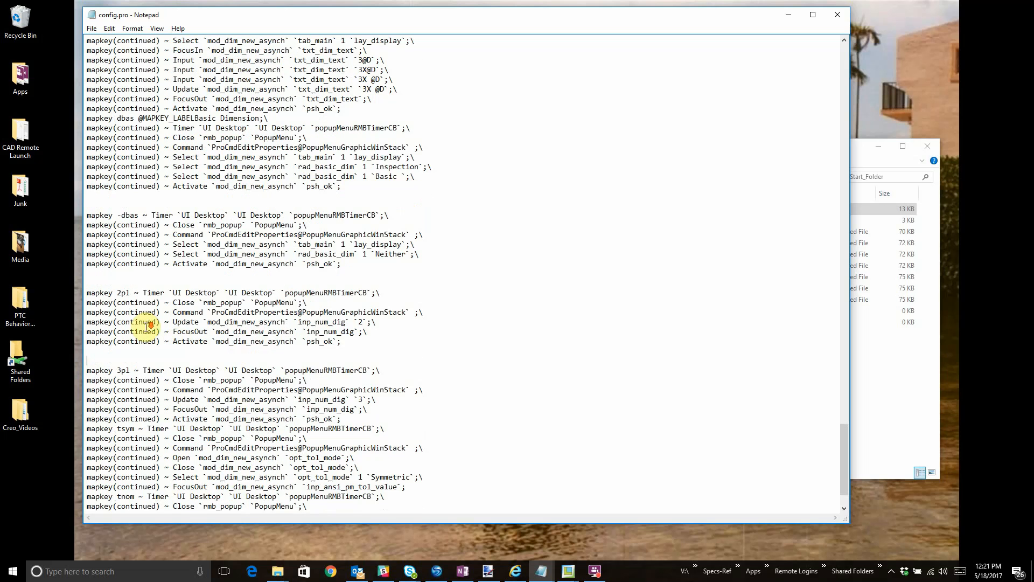
Copy the whole 2pl mapkey definition and paste a duplicate between the 2pl and 3pl definitions.
{"action": "left_click_drag", "start_coordinate": [343, 312], "coordinate": [68, 264]}
{"action": "key", "text": "ctrl+c"}
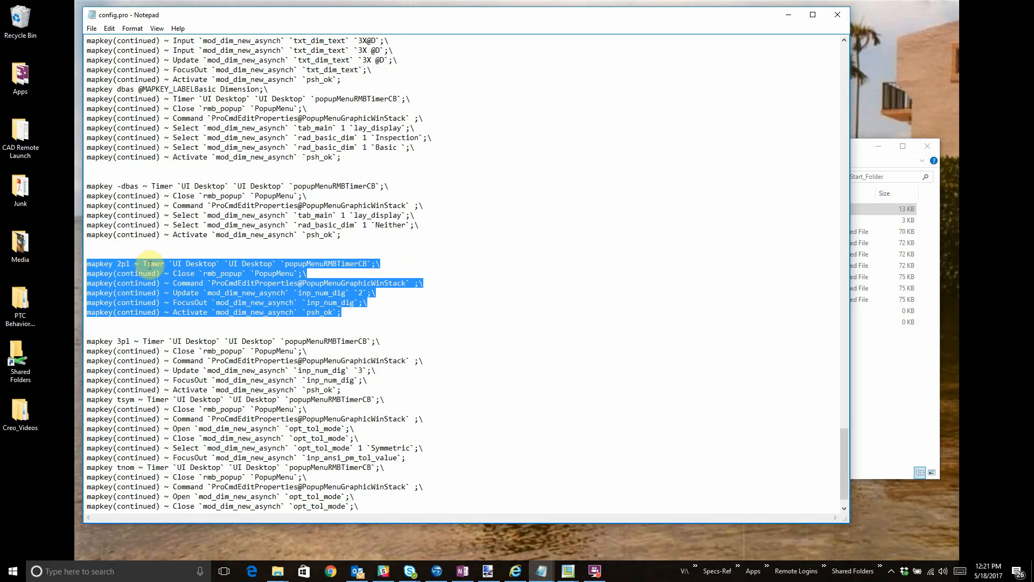
{"action": "left_click", "coordinate": [143, 329]}
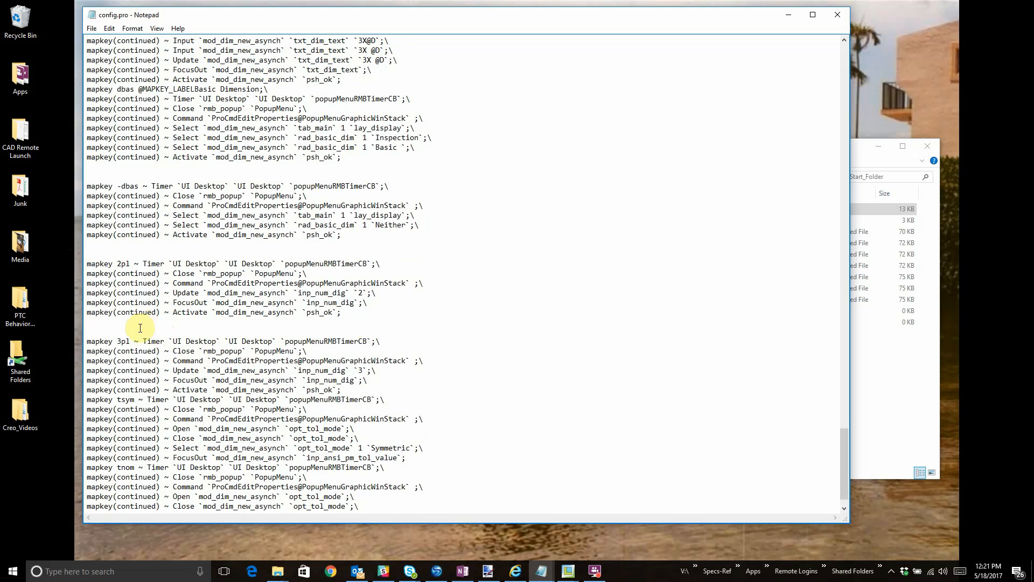
{"action": "key", "text": "Return"}
{"action": "key", "text": "Return"}
{"action": "key", "text": "ctrl+v"}
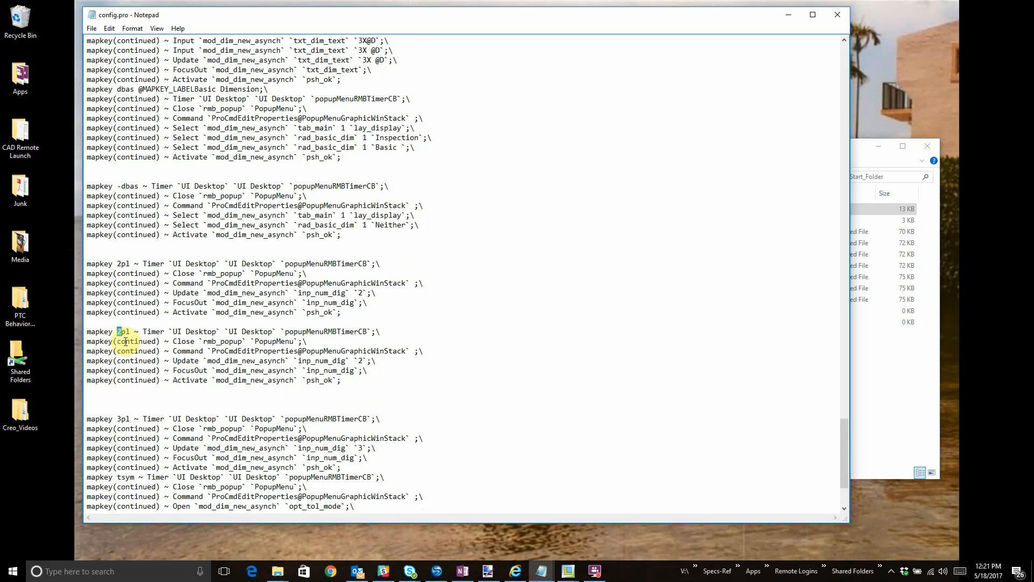
Rename the duplicated mapkey to 4pl and set its inp_num_dig value to 4.
{"action": "left_click_drag", "start_coordinate": [117, 332], "coordinate": [123, 332]}
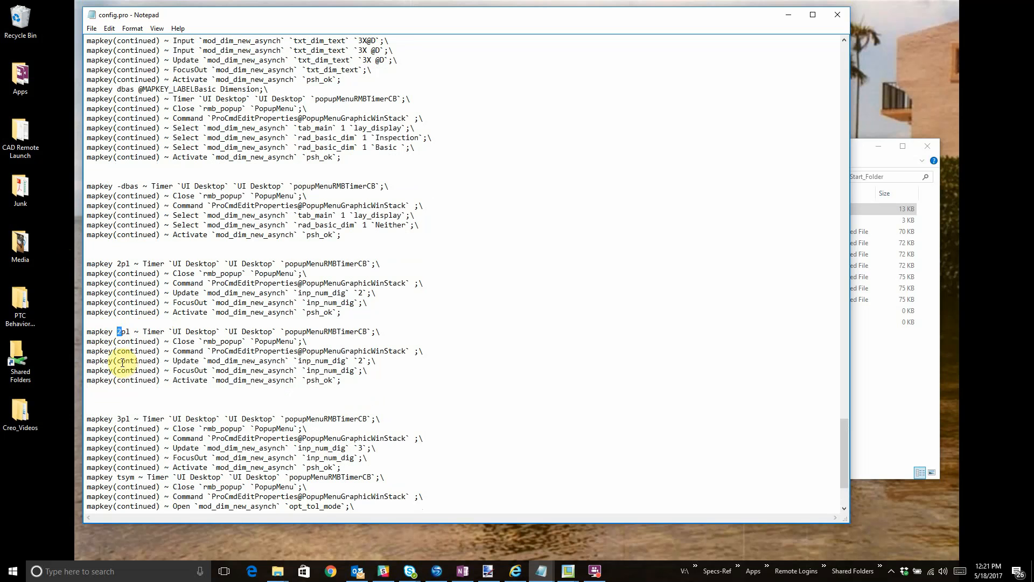
{"action": "type", "text": "4"}
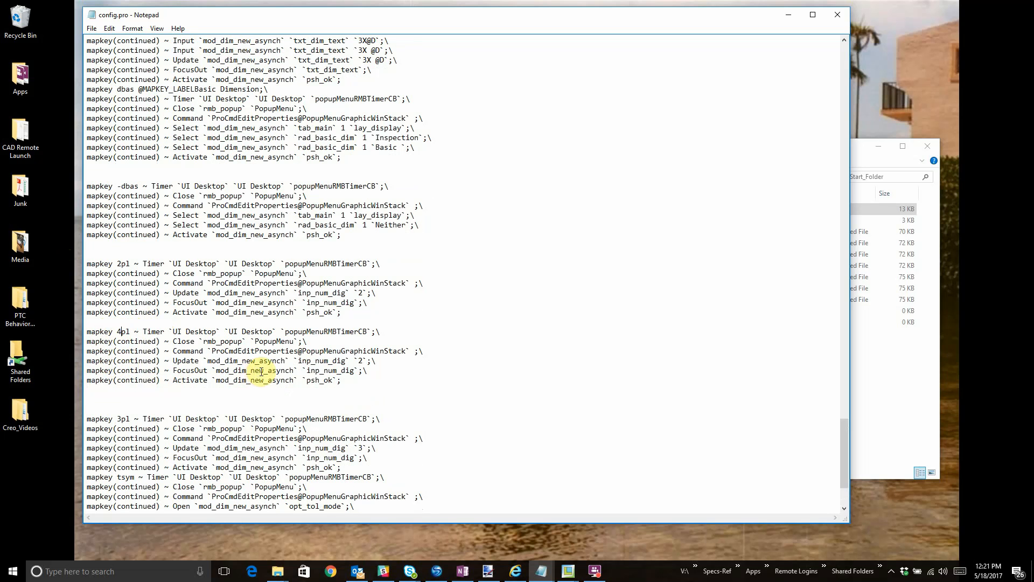
{"action": "left_click_drag", "start_coordinate": [358, 360], "coordinate": [364, 361]}
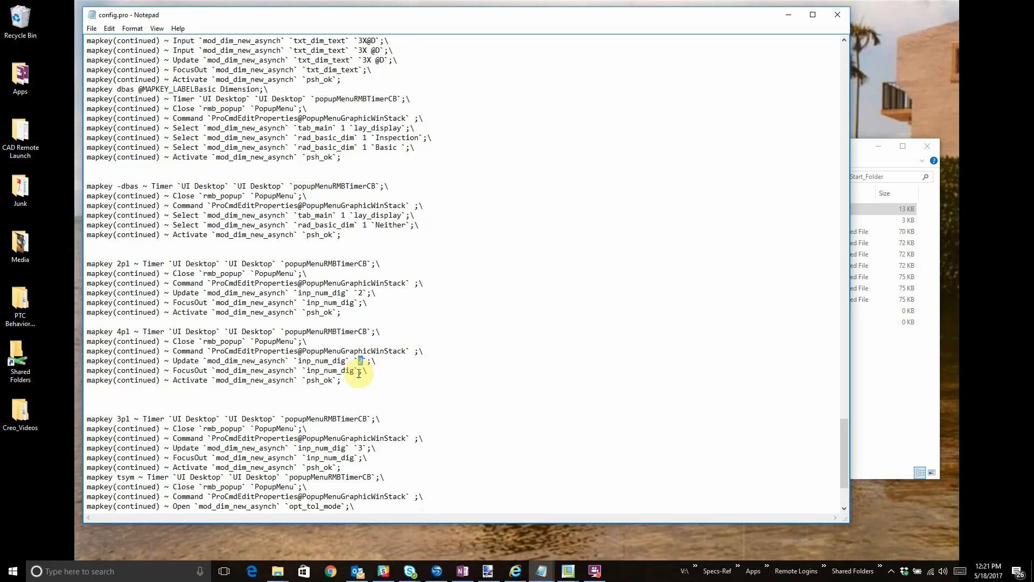
{"action": "type", "text": "4"}
{"action": "left_click", "coordinate": [460, 398]}
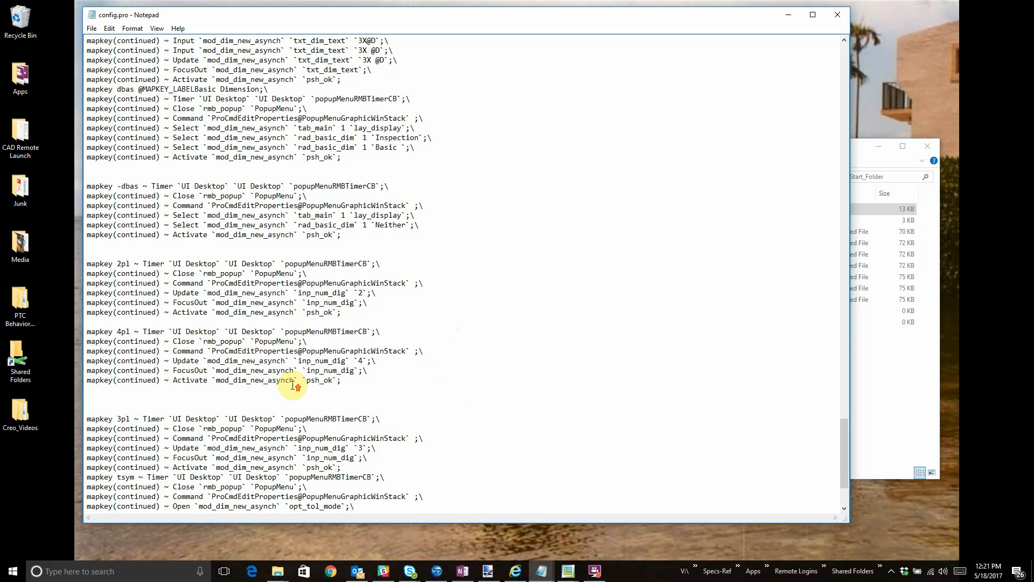
Examine the name text stored in the dss mapkey definition under the script mapkeys.
{"action": "scroll", "coordinate": [291, 382], "scroll_direction": "up", "scroll_amount": 5}
{"action": "scroll", "coordinate": [277, 196], "scroll_direction": "up", "scroll_amount": 15}
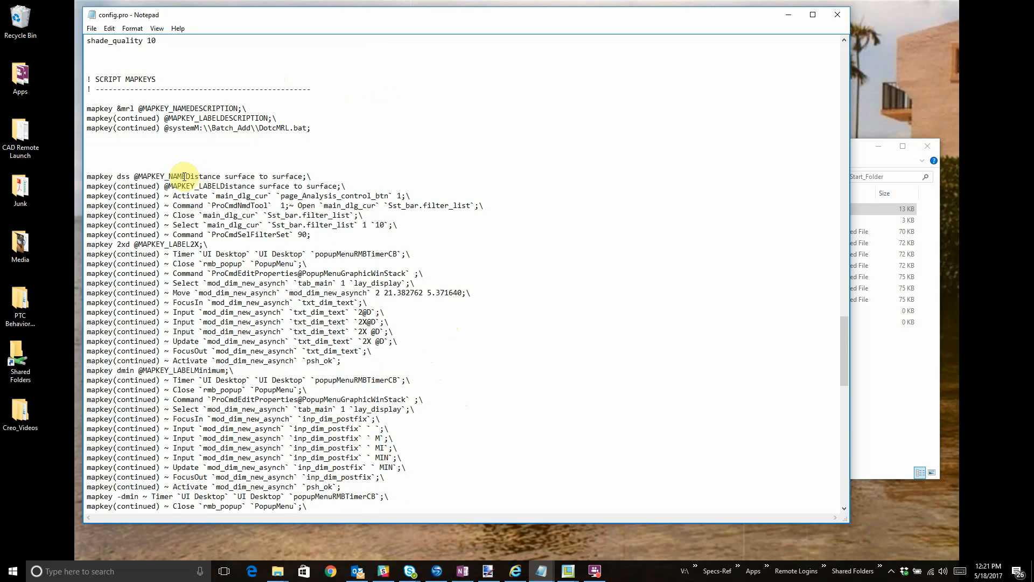
{"action": "left_click_drag", "start_coordinate": [188, 176], "coordinate": [300, 176]}
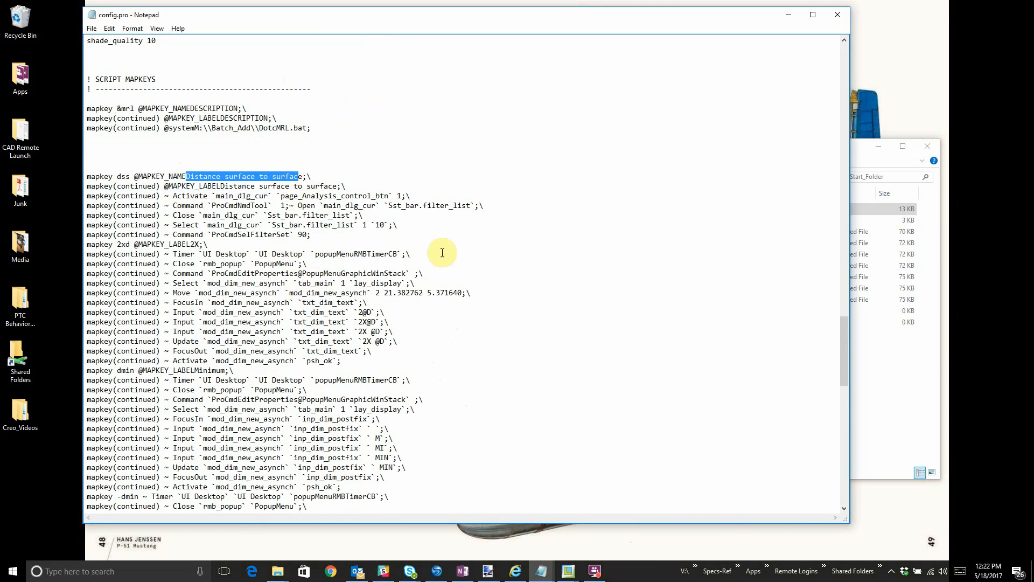
{"action": "left_click", "coordinate": [414, 266]}
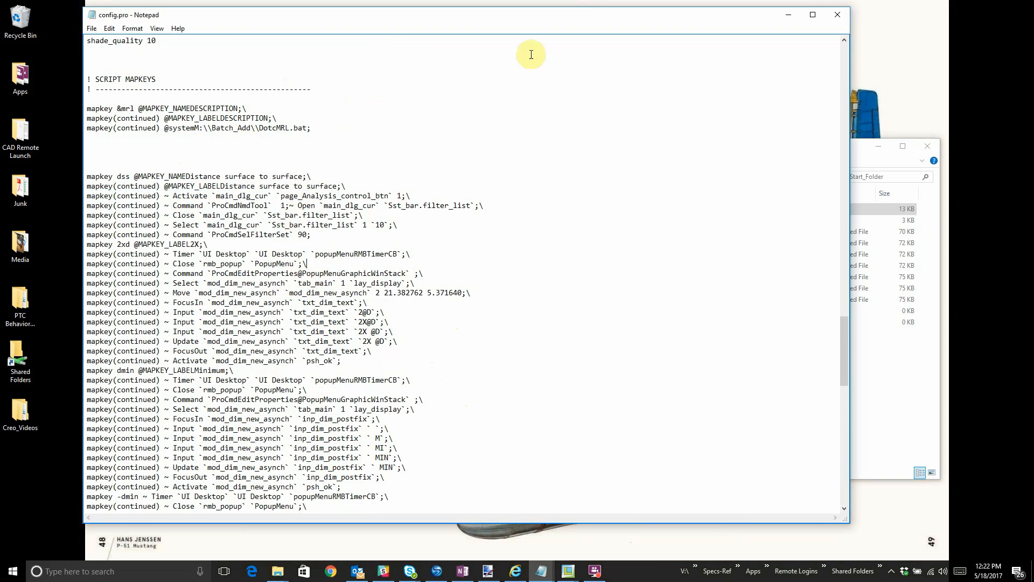
Save and close config.pro, and switch back to the example drawing in Creo Parametric.
{"action": "left_click", "coordinate": [92, 28]}
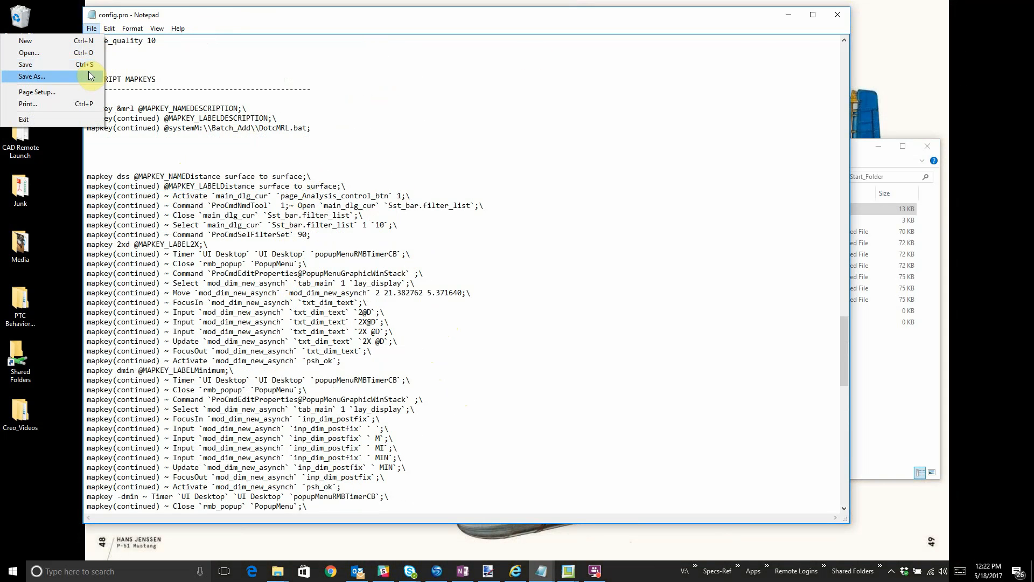
{"action": "left_click", "coordinate": [84, 64]}
{"action": "left_click", "coordinate": [838, 14]}
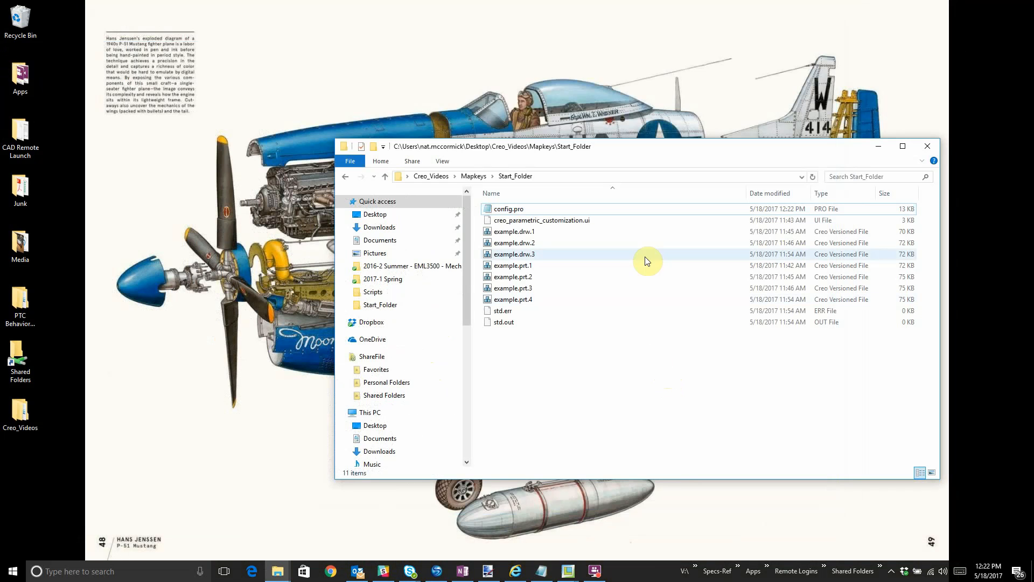
{"action": "left_click", "coordinate": [564, 569]}
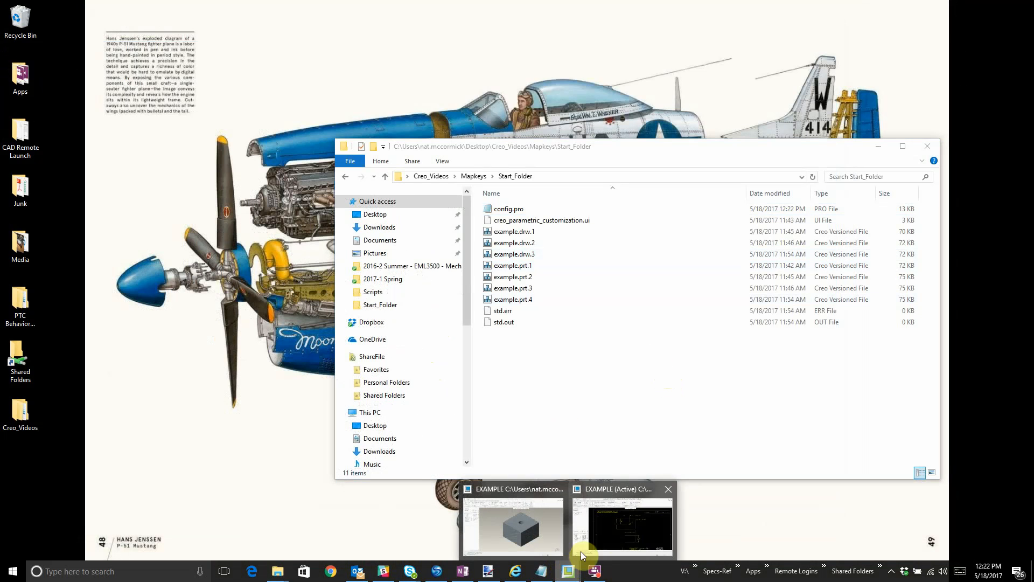
{"action": "left_click", "coordinate": [616, 535]}
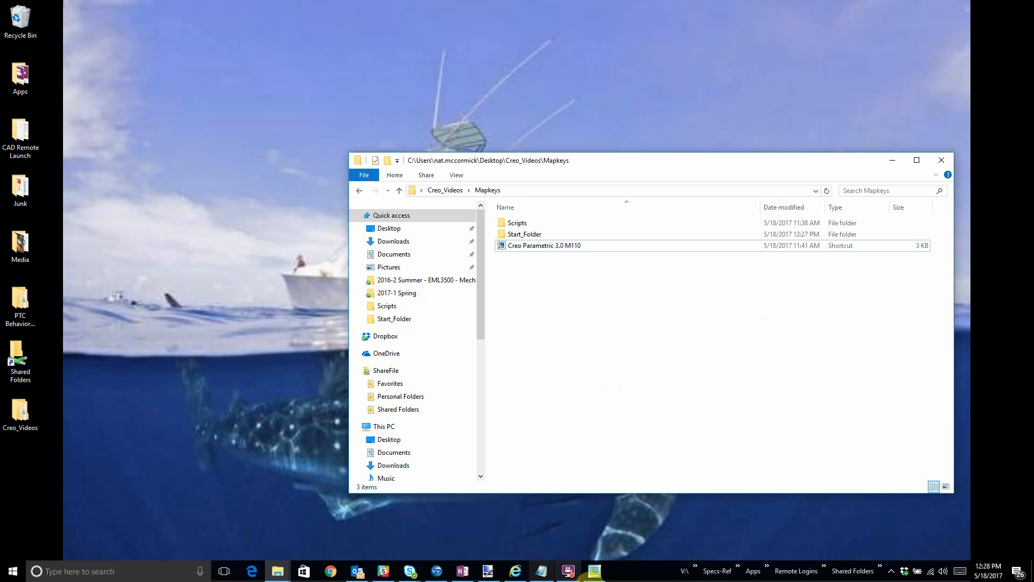
Open the Mapkeys settings from the Environment options in the newly started Creo Parametric session.
{"action": "mouse_move", "coordinate": [567, 571]}
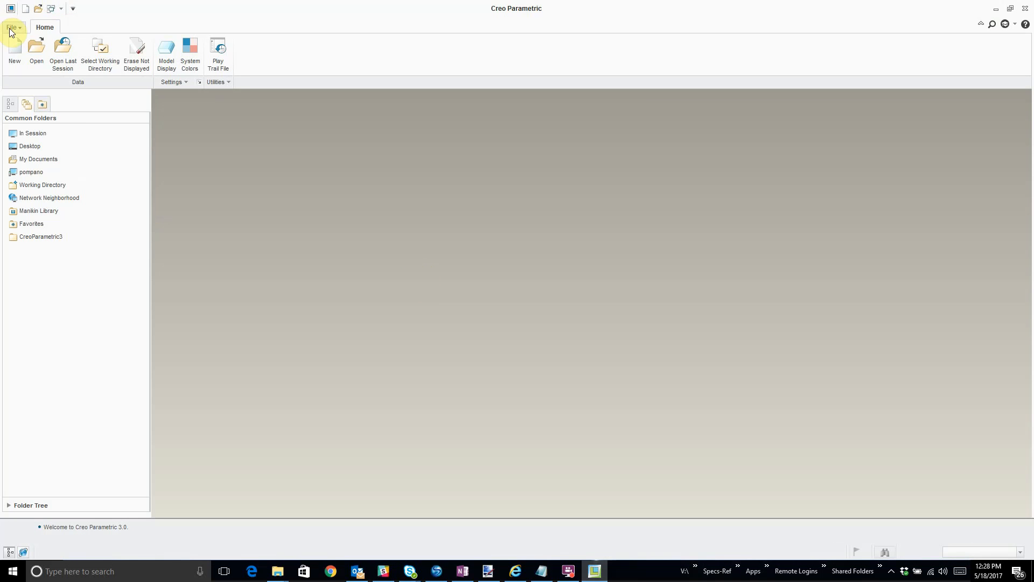
{"action": "left_click", "coordinate": [11, 28]}
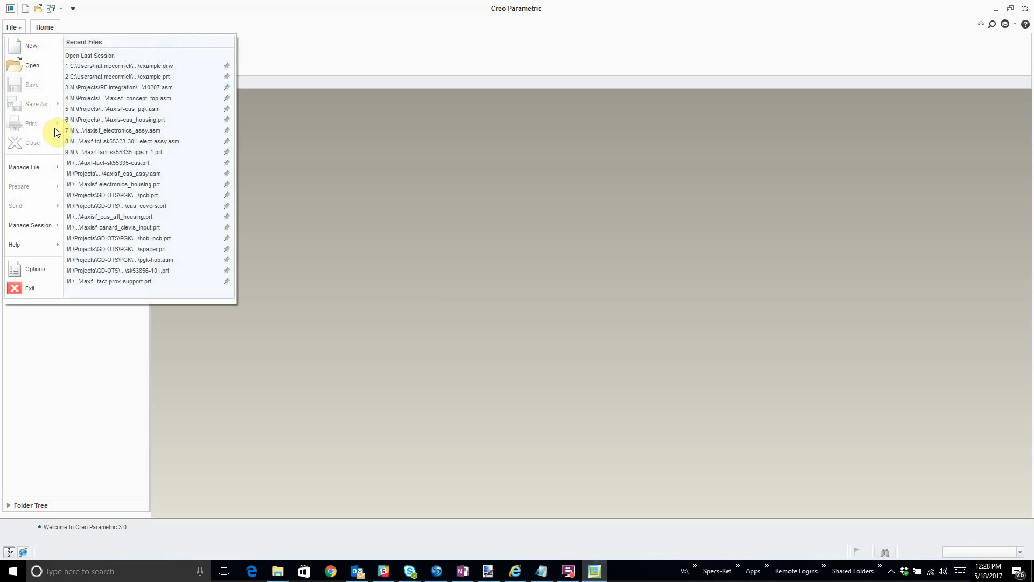
{"action": "left_click", "coordinate": [26, 261]}
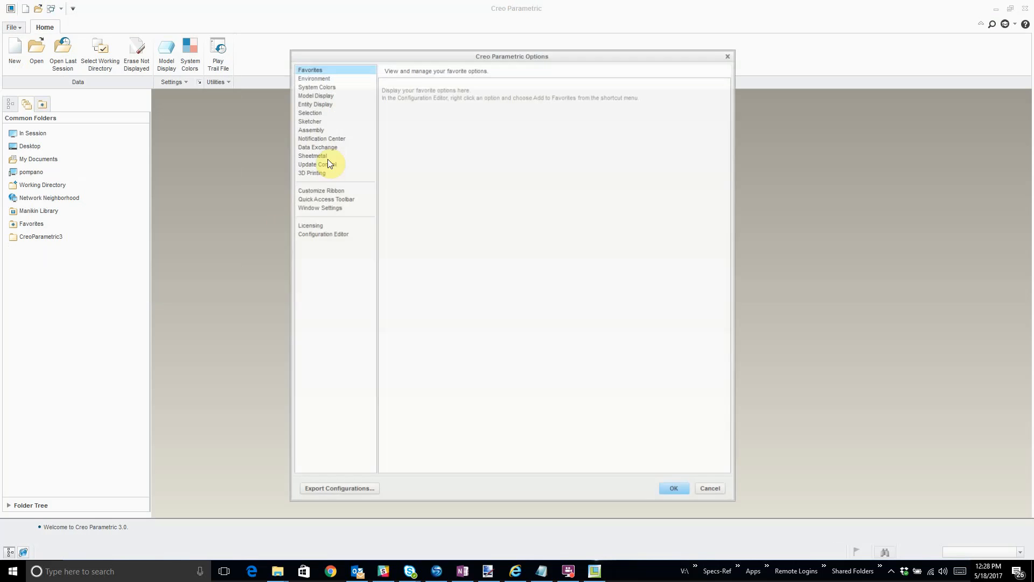
{"action": "left_click", "coordinate": [330, 78]}
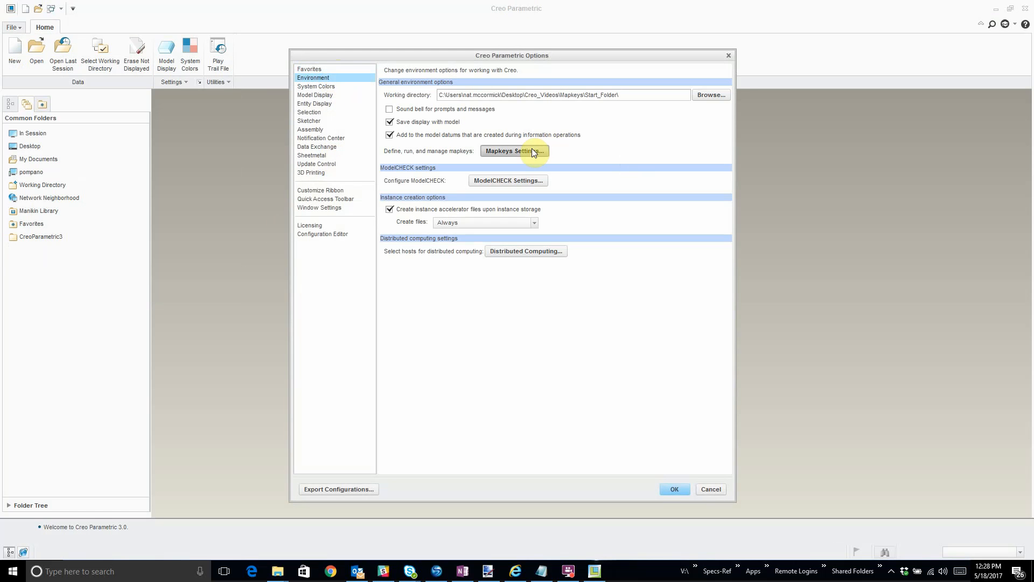
{"action": "left_click", "coordinate": [531, 150]}
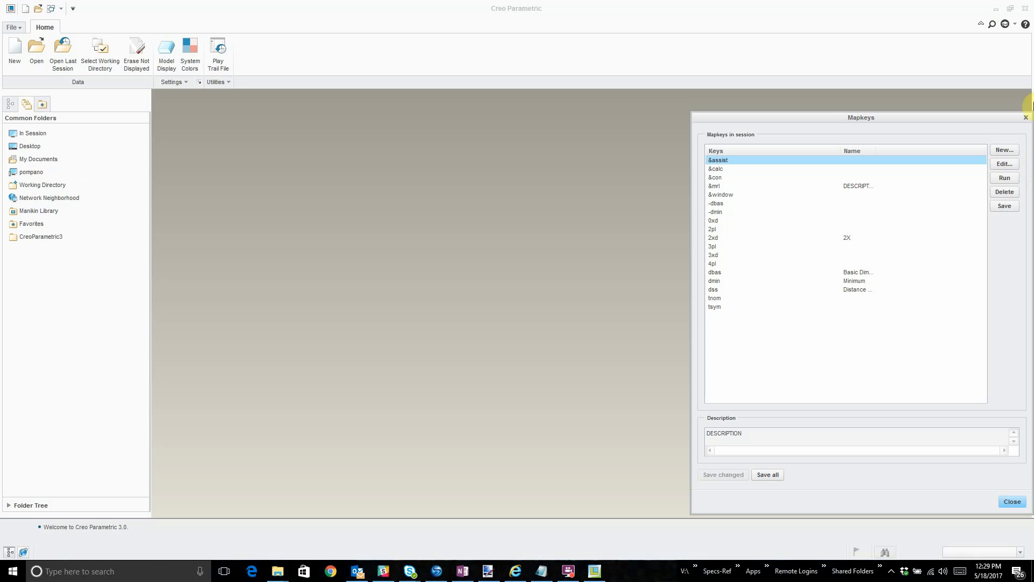
Create a new mapkey with the key sequence proj and start recording it.
{"action": "left_click", "coordinate": [1006, 150]}
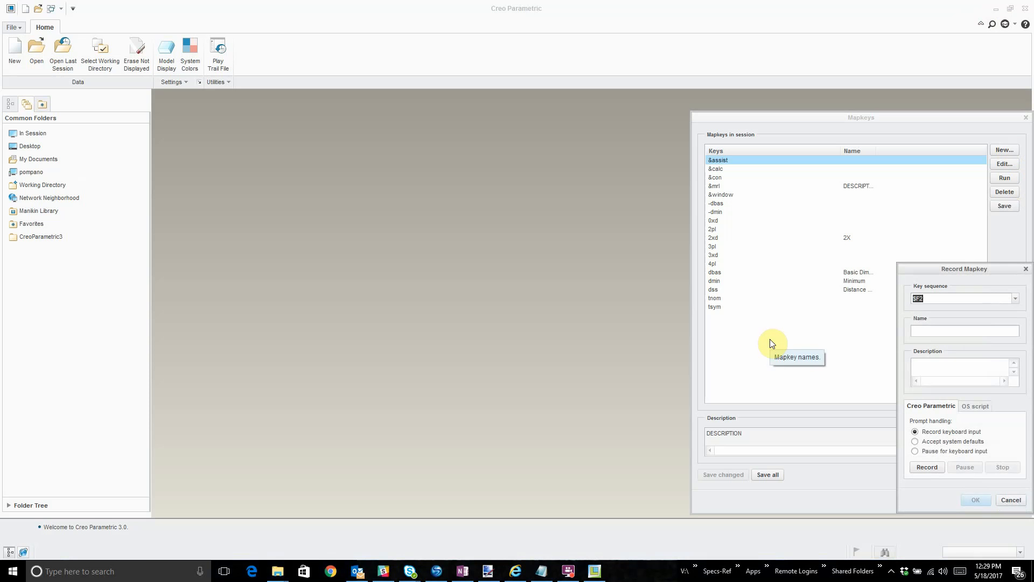
{"action": "type", "text": "proj"}
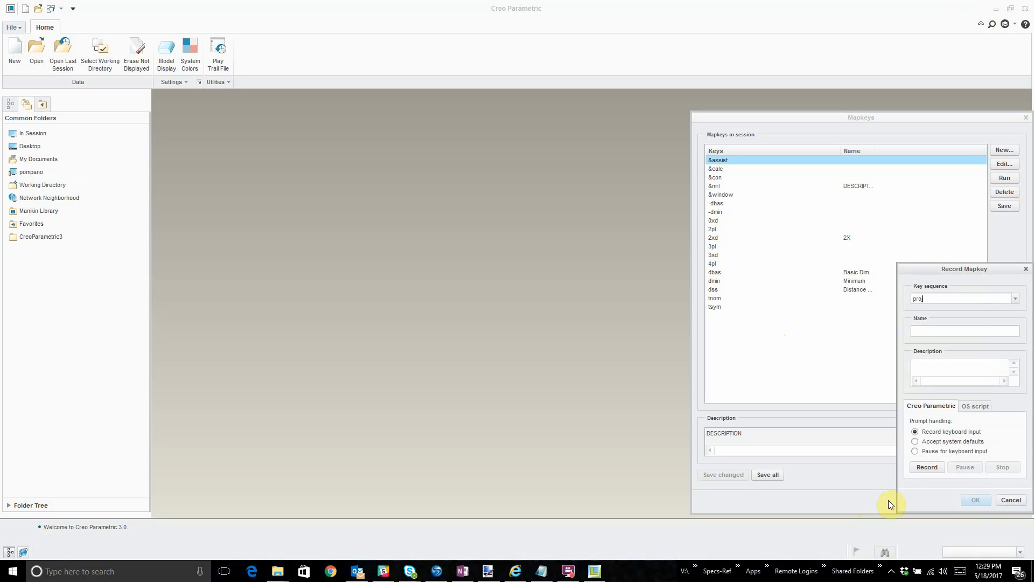
{"action": "left_click", "coordinate": [928, 467]}
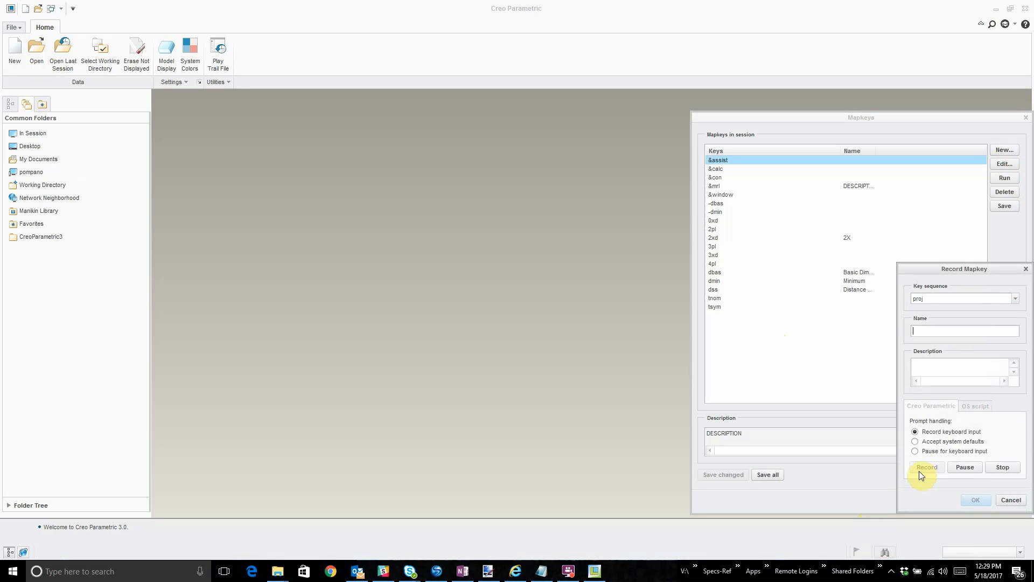
Import config.pro from Start_Folder in the Configuration Editor and apply it to the session, cancelling the save to a configuration file.
{"action": "left_click", "coordinate": [13, 27]}
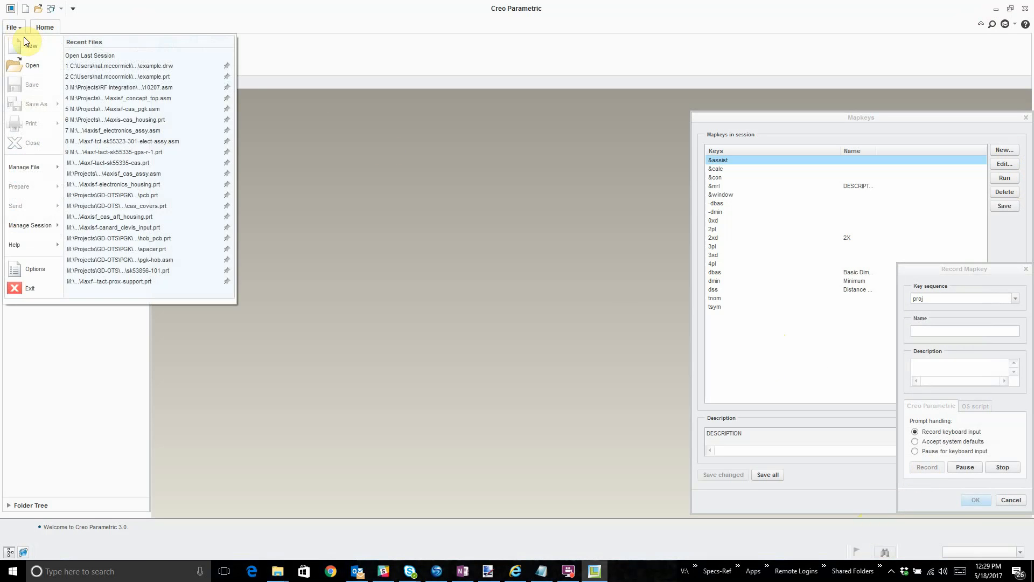
{"action": "left_click", "coordinate": [26, 270]}
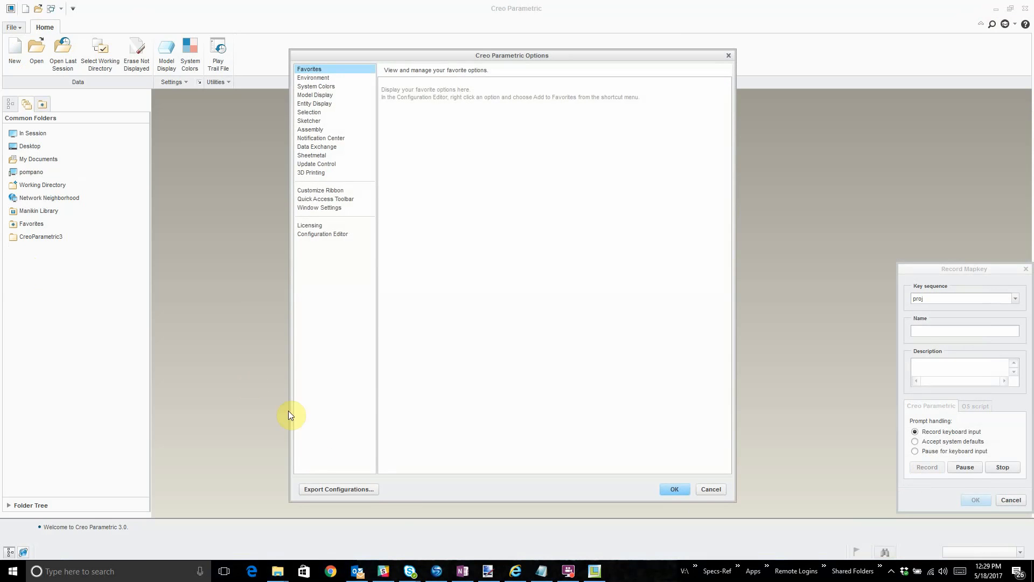
{"action": "left_click", "coordinate": [332, 232]}
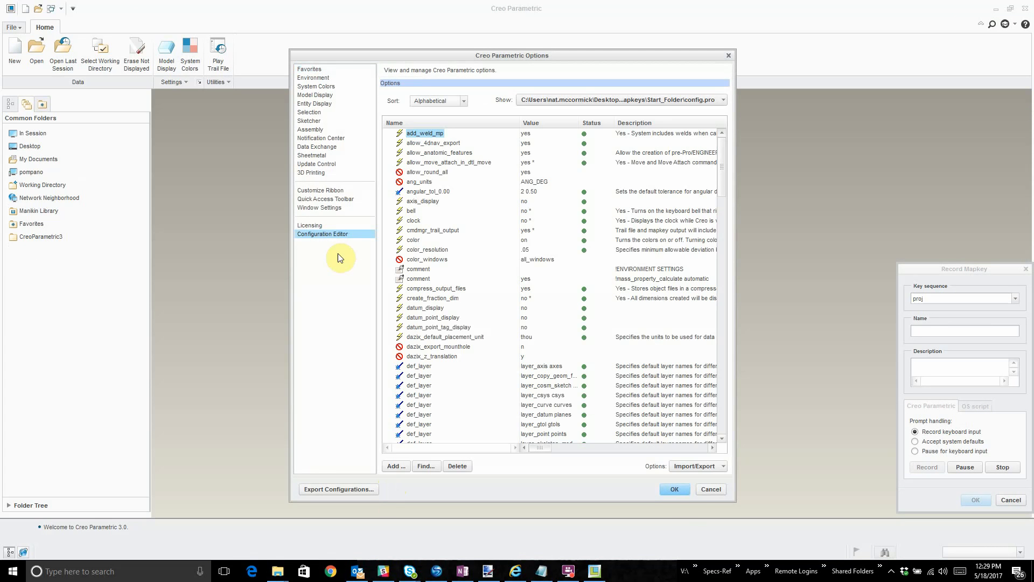
{"action": "left_click", "coordinate": [696, 466]}
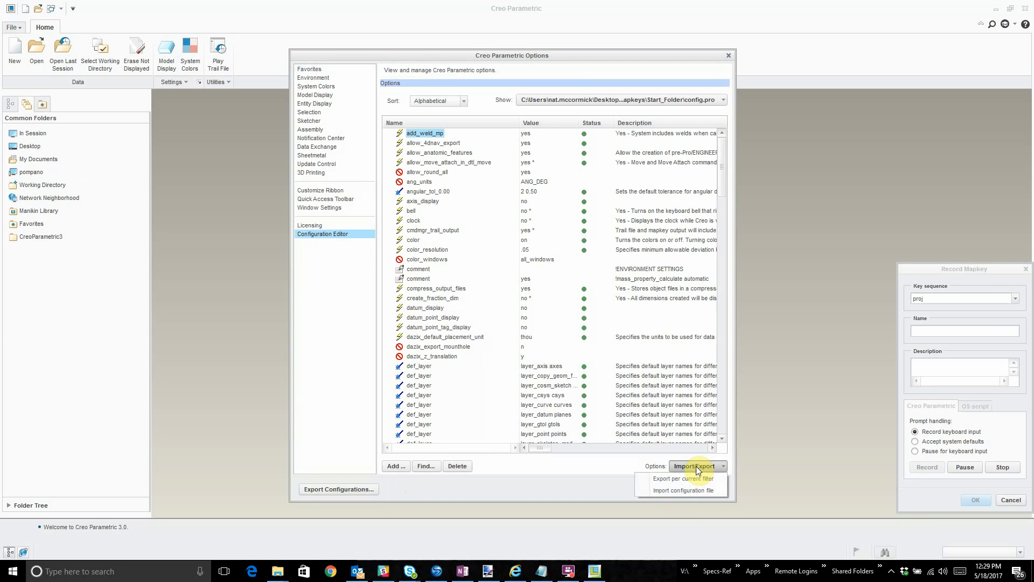
{"action": "left_click", "coordinate": [687, 493]}
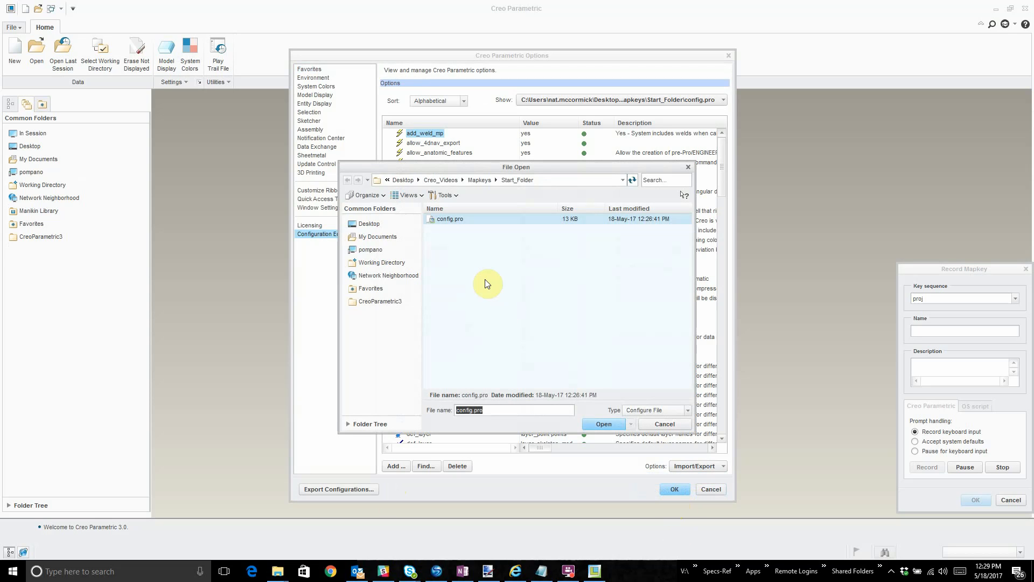
{"action": "double_click", "coordinate": [454, 217]}
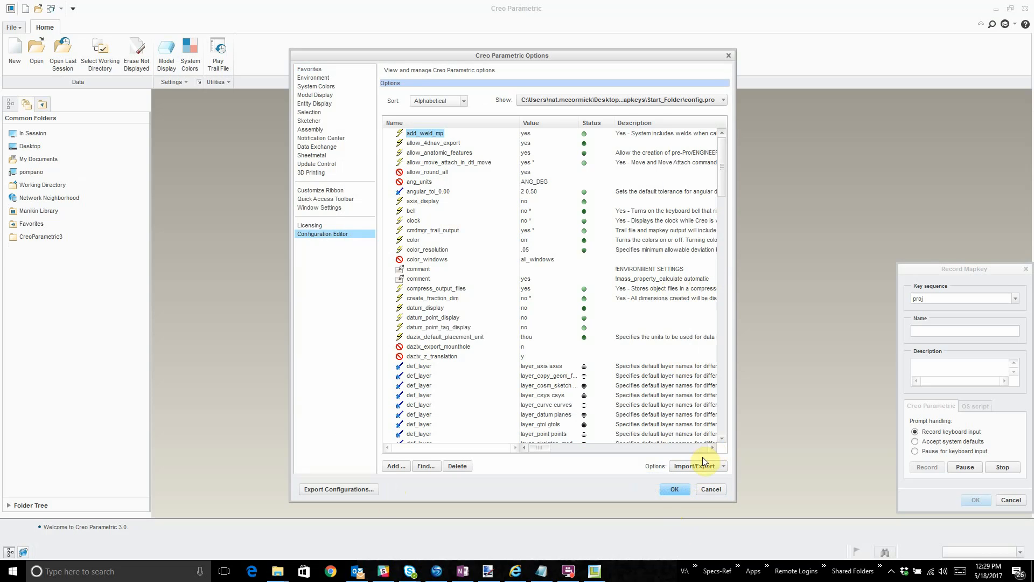
{"action": "left_click", "coordinate": [671, 489]}
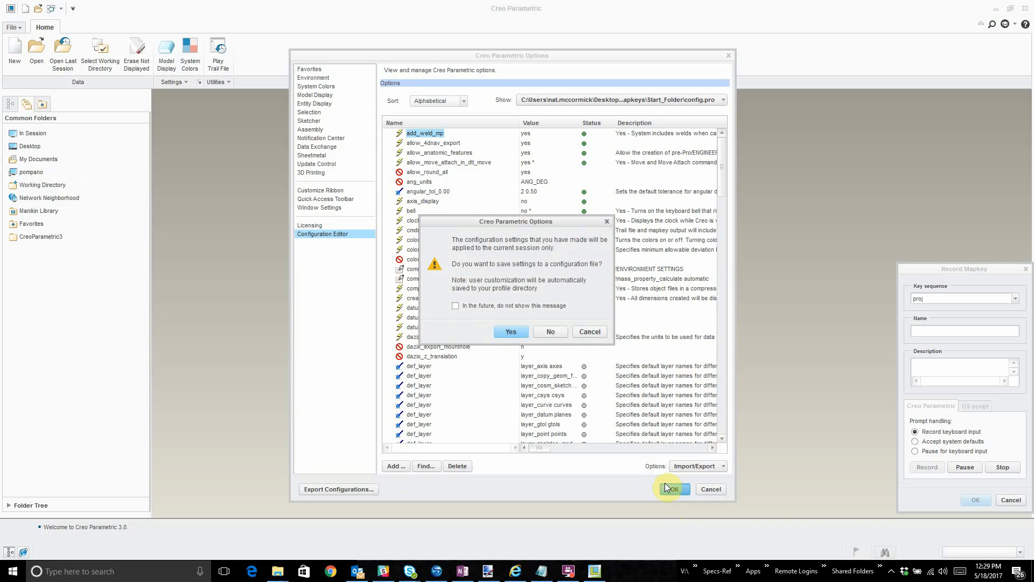
{"action": "left_click", "coordinate": [509, 329]}
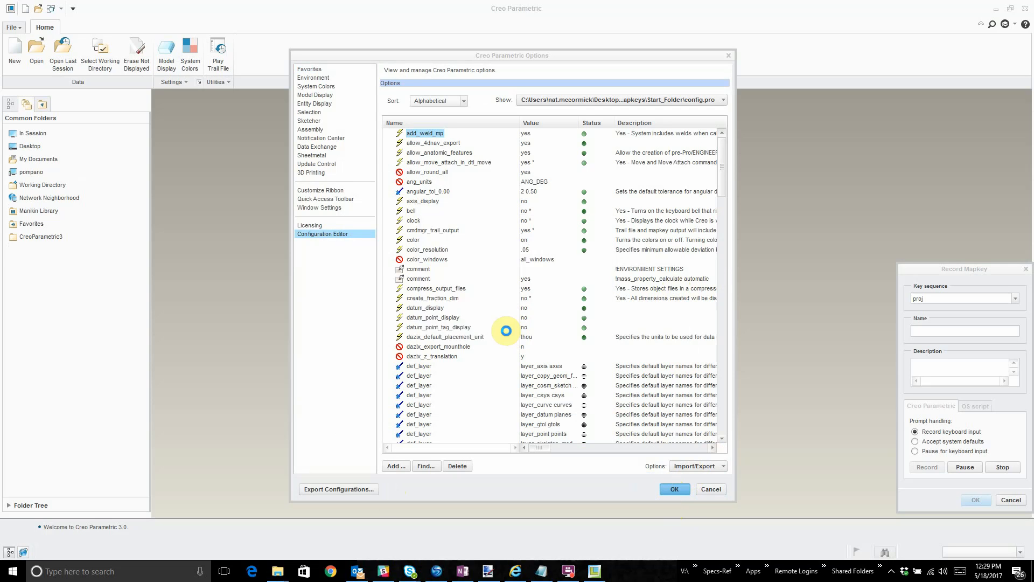
{"action": "left_click", "coordinate": [653, 426]}
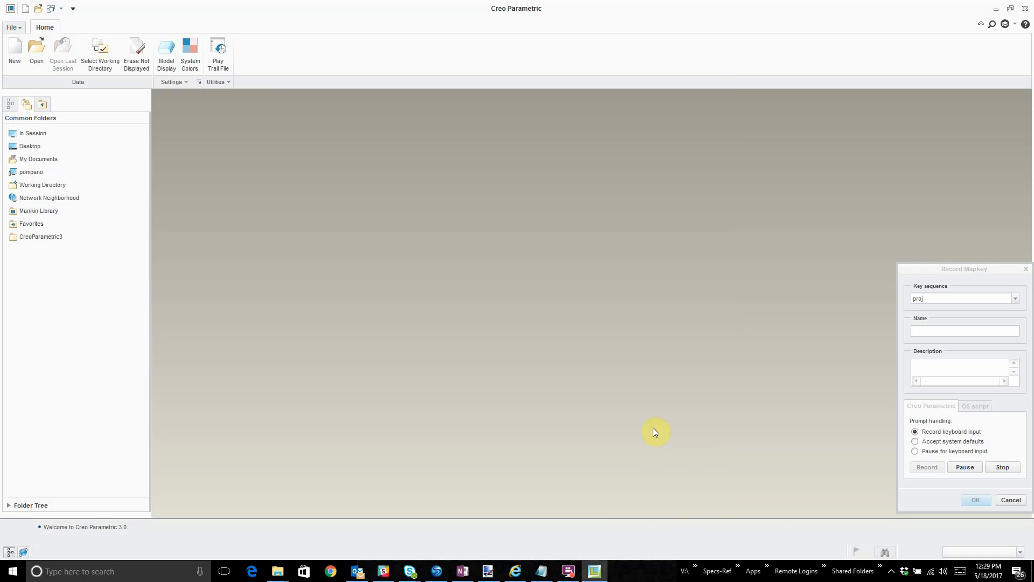
Browse to the Scripts folder under Mapkeys in the working directory selection, and cancel out of it.
{"action": "left_click", "coordinate": [13, 27]}
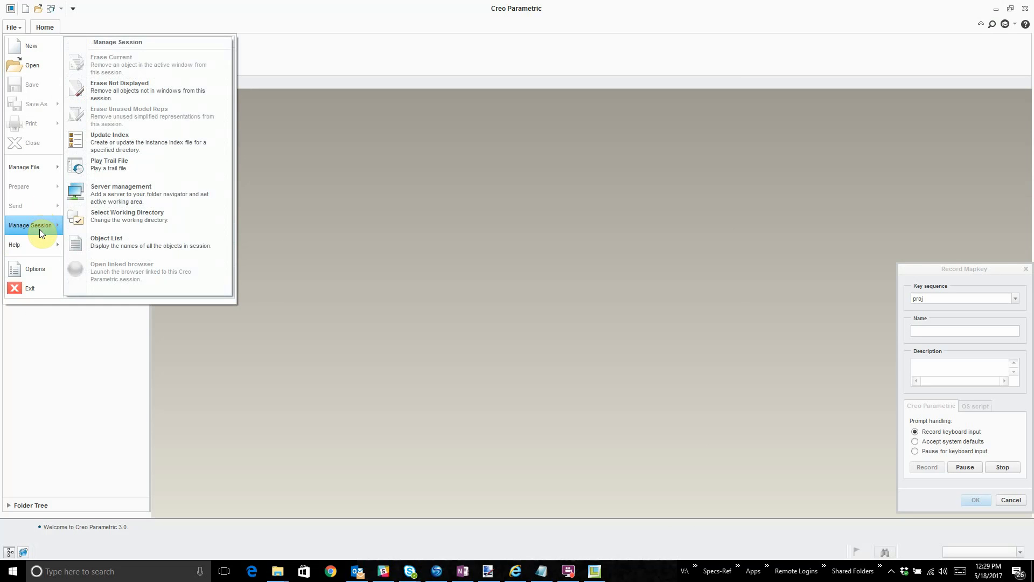
{"action": "left_click", "coordinate": [129, 215]}
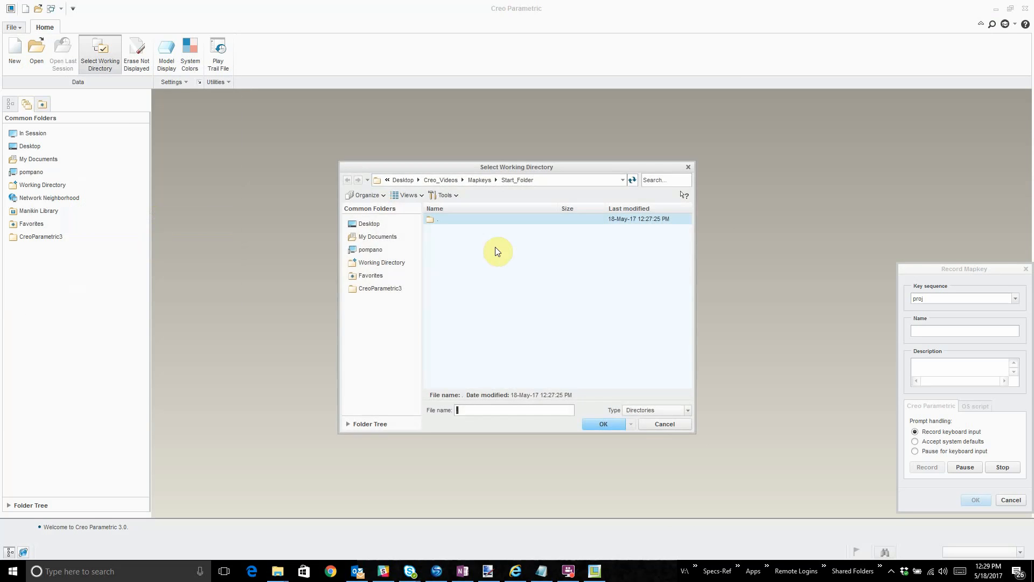
{"action": "left_click", "coordinate": [472, 176]}
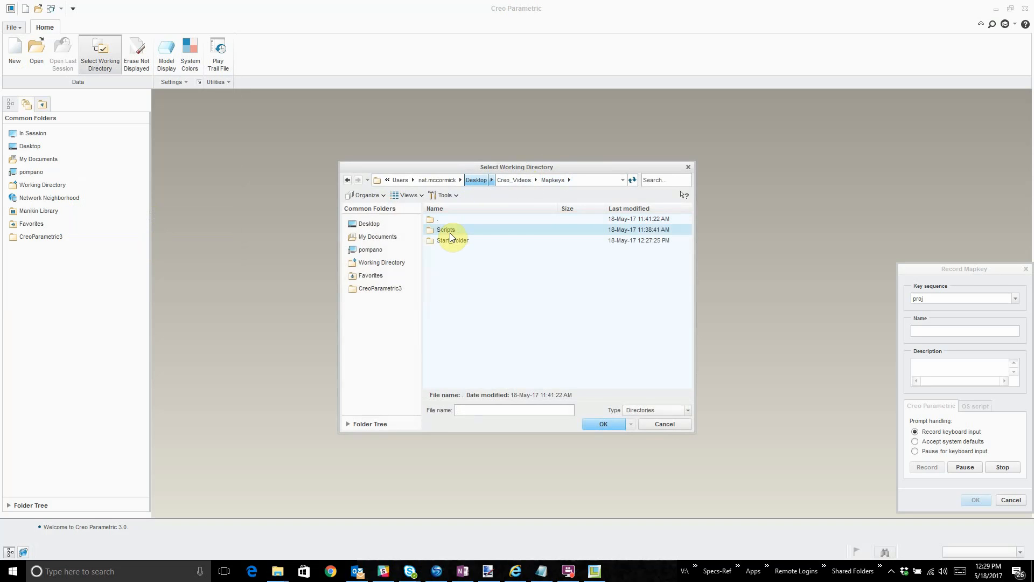
{"action": "double_click", "coordinate": [451, 231]}
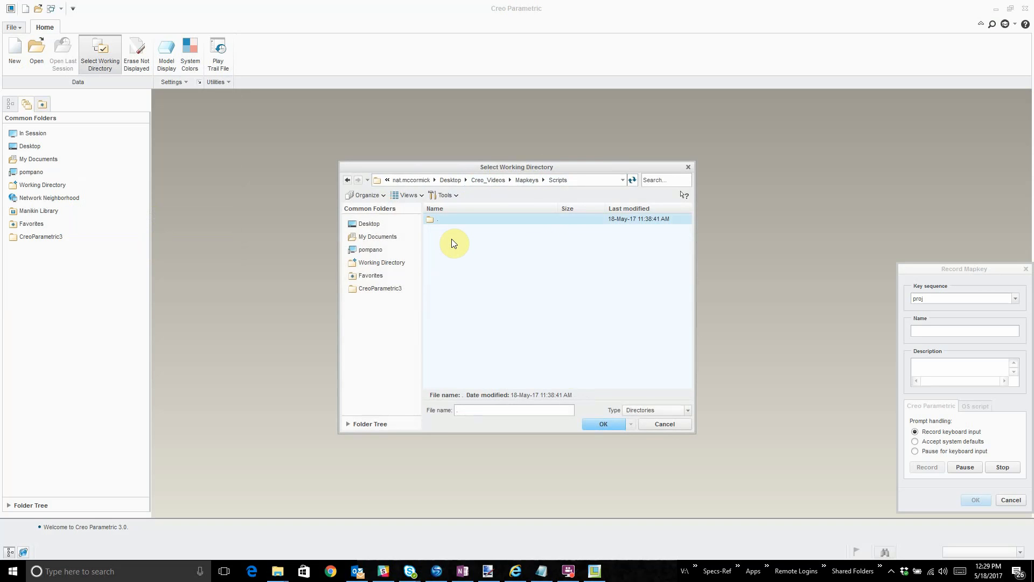
{"action": "left_click", "coordinate": [665, 425]}
Stop and accept the proj mapkey recording, save the changed mapkey to config.pro in Start_Folder, and close the mapkey list.
{"action": "left_click", "coordinate": [1003, 466]}
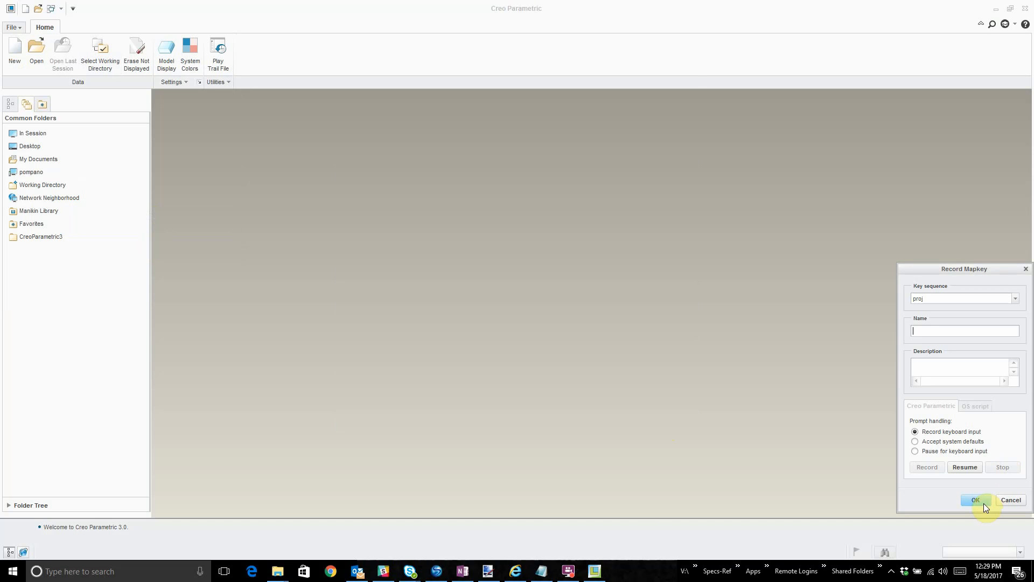
{"action": "left_click", "coordinate": [977, 500]}
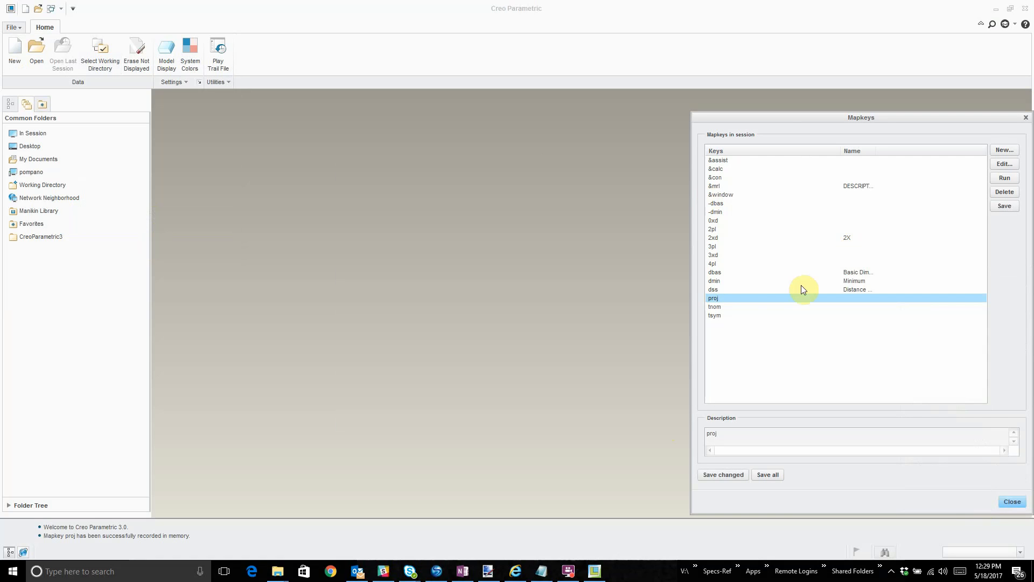
{"action": "left_click", "coordinate": [723, 474]}
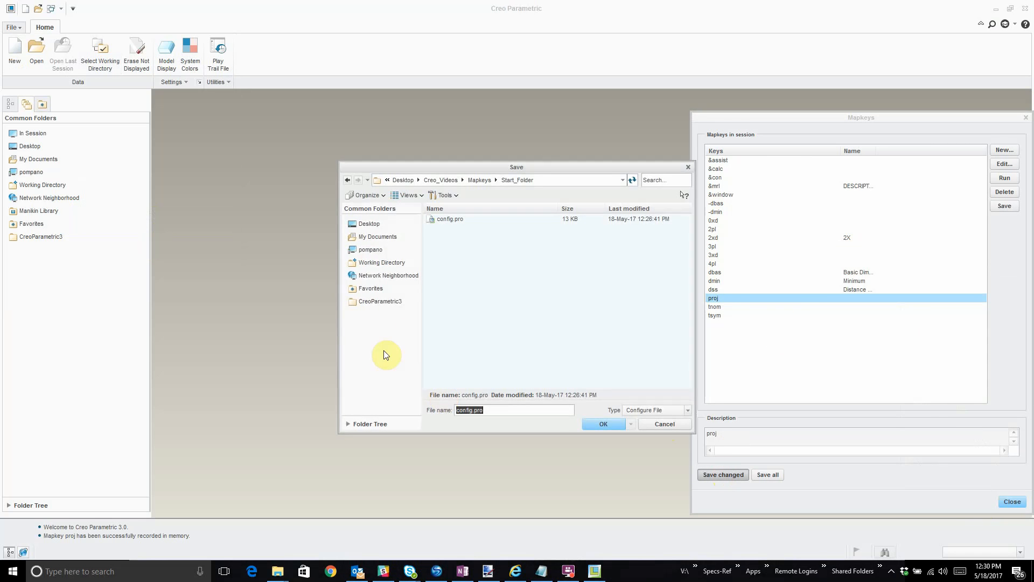
{"action": "left_click", "coordinate": [450, 221]}
{"action": "double_click", "coordinate": [450, 221]}
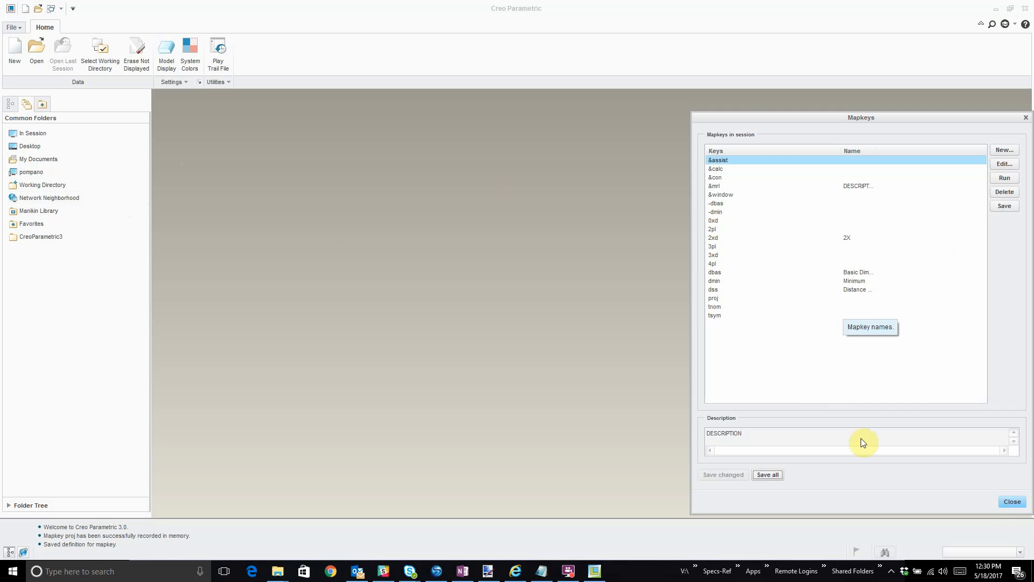
{"action": "left_click", "coordinate": [1011, 501]}
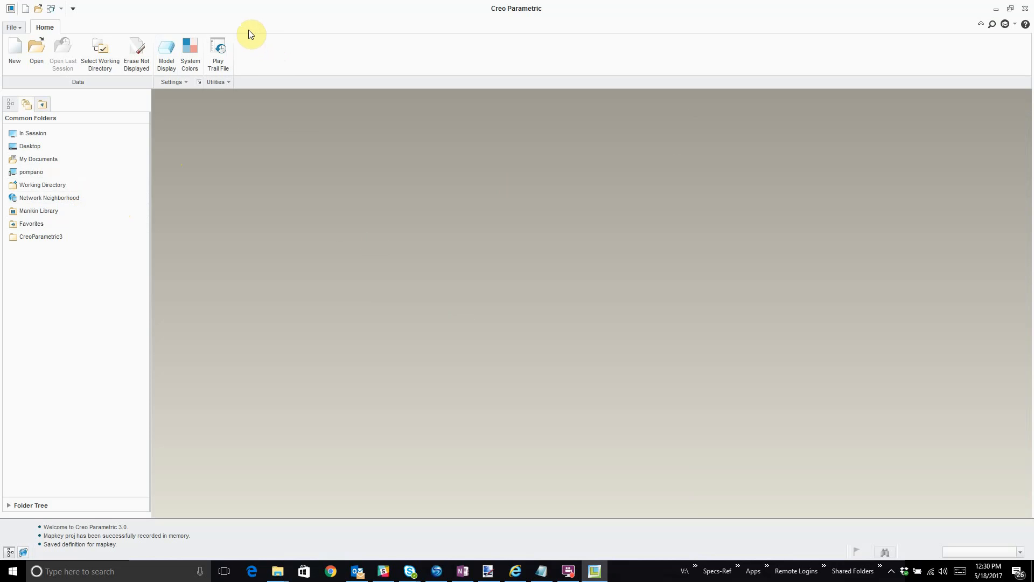
{"action": "left_click", "coordinate": [13, 27]}
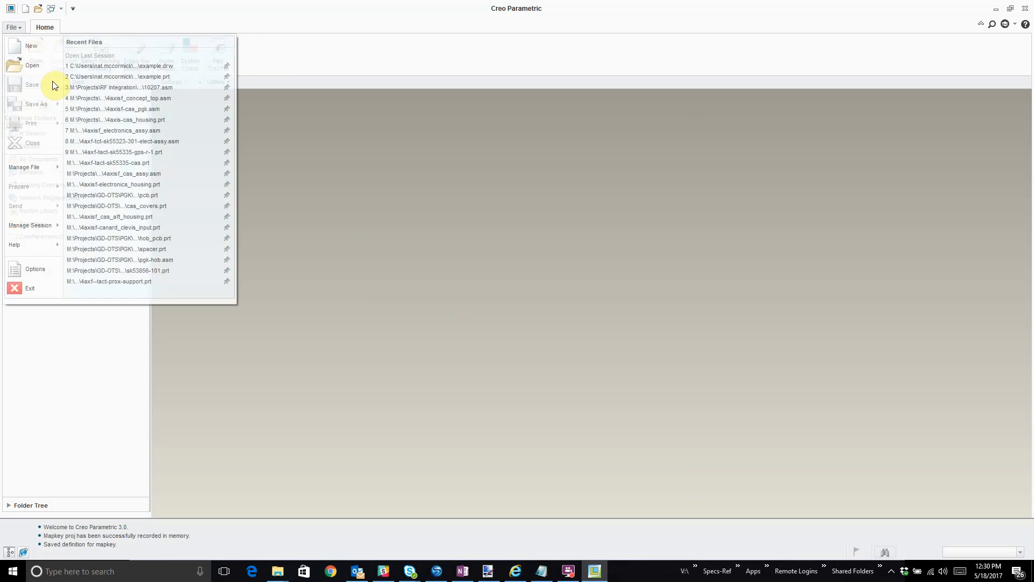
{"action": "left_click", "coordinate": [38, 272]}
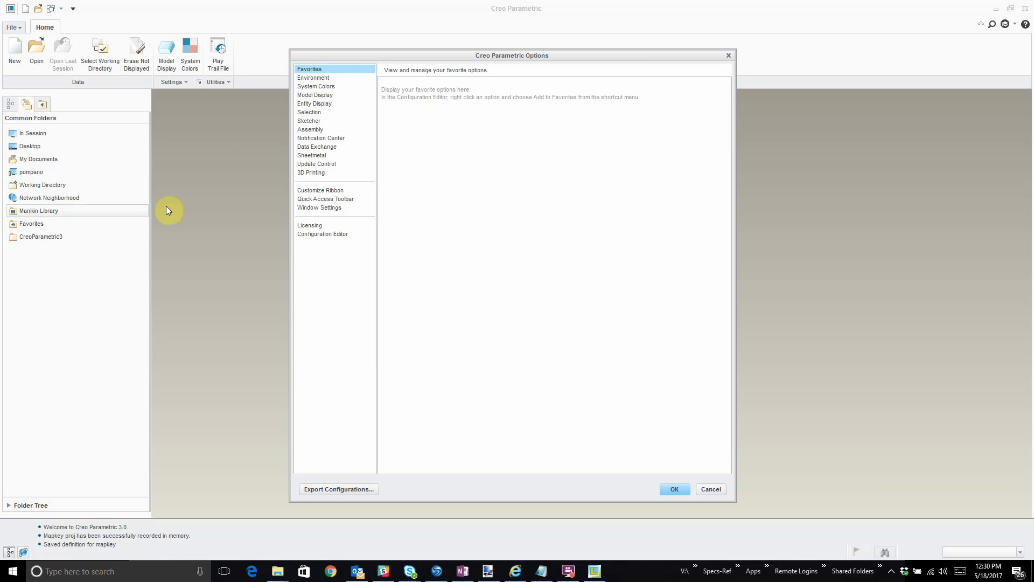
{"action": "left_click", "coordinate": [729, 56]}
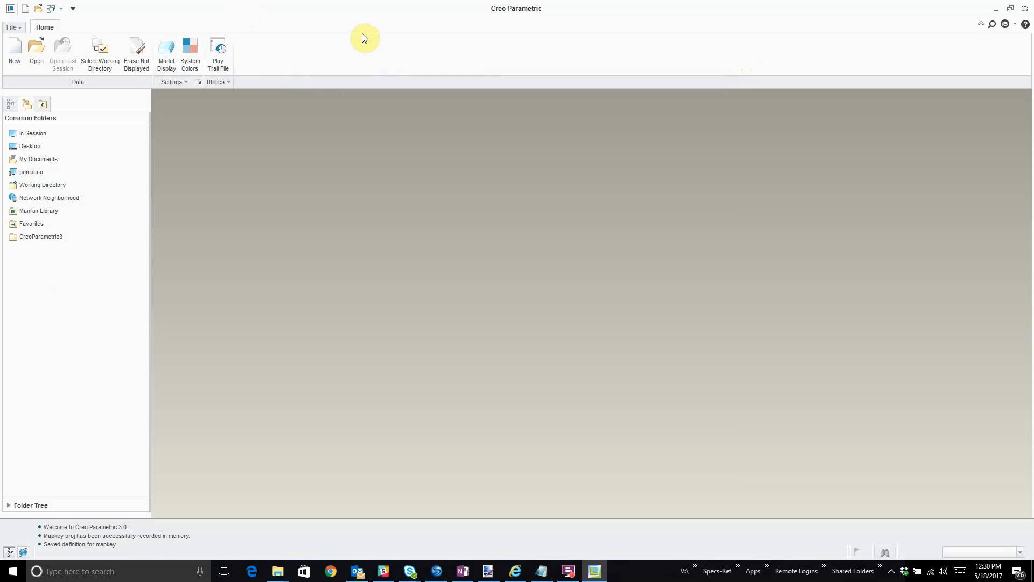
{"action": "right_click", "coordinate": [311, 32]}
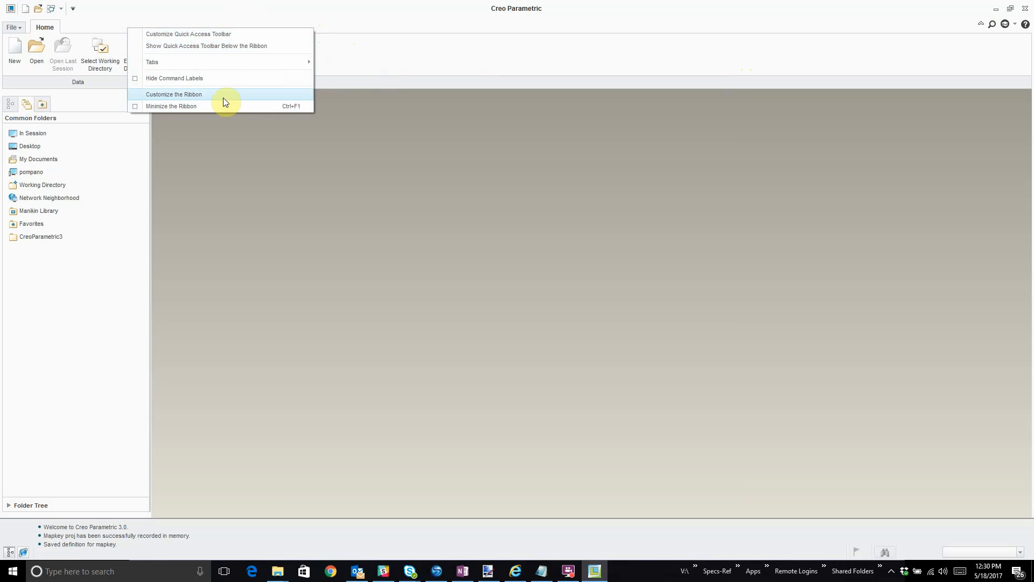
{"action": "left_click", "coordinate": [418, 122]}
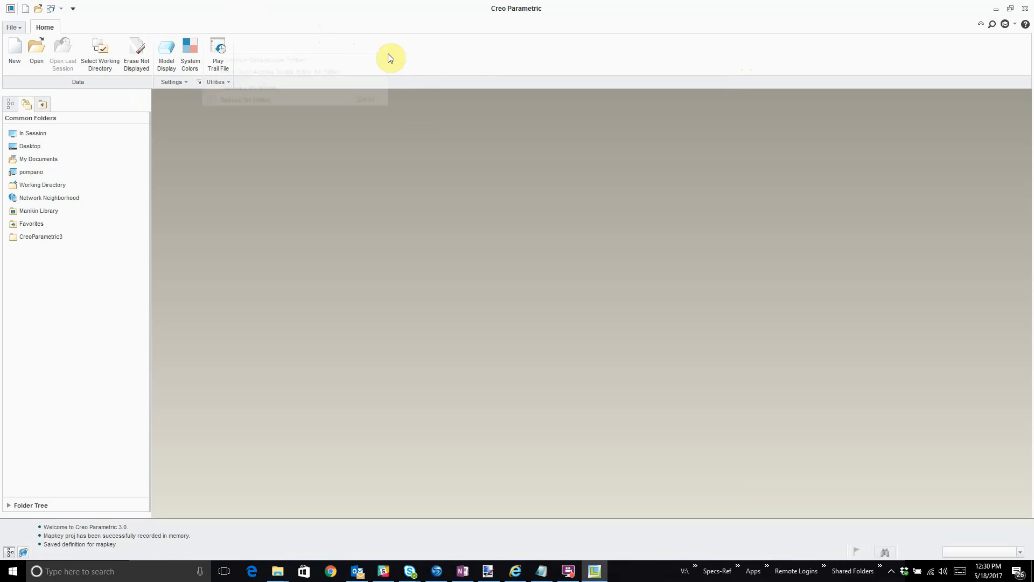
Open the ribbon customization, add a new tab above Home and rename it Projects.
{"action": "right_click", "coordinate": [388, 56]}
{"action": "left_click", "coordinate": [280, 86]}
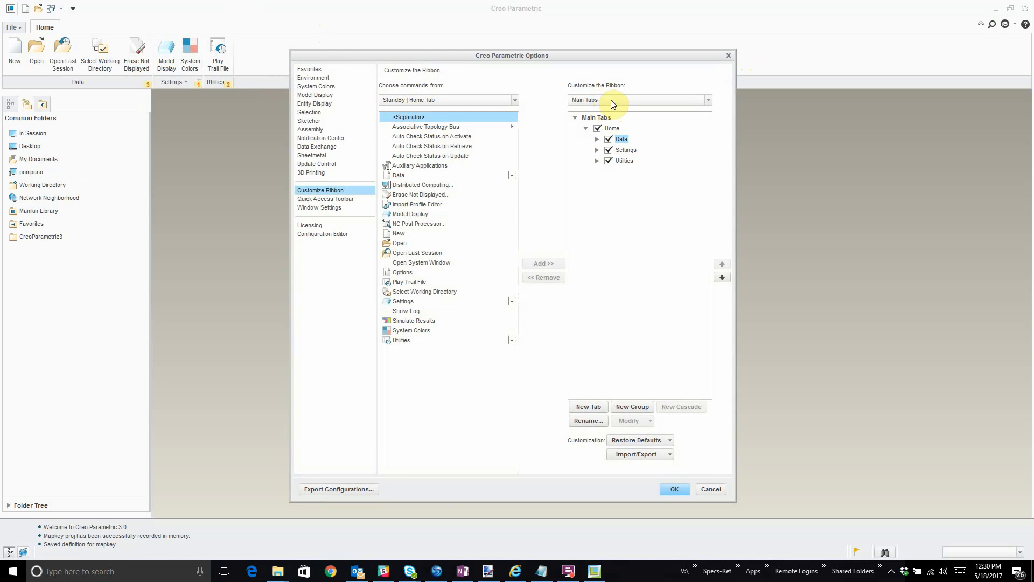
{"action": "left_click", "coordinate": [603, 121]}
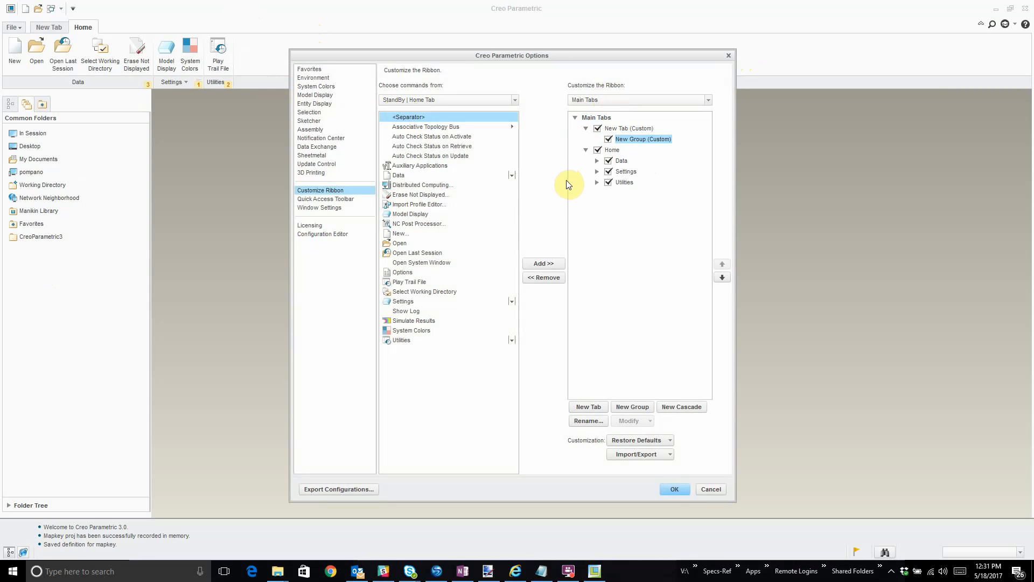
{"action": "right_click", "coordinate": [619, 131]}
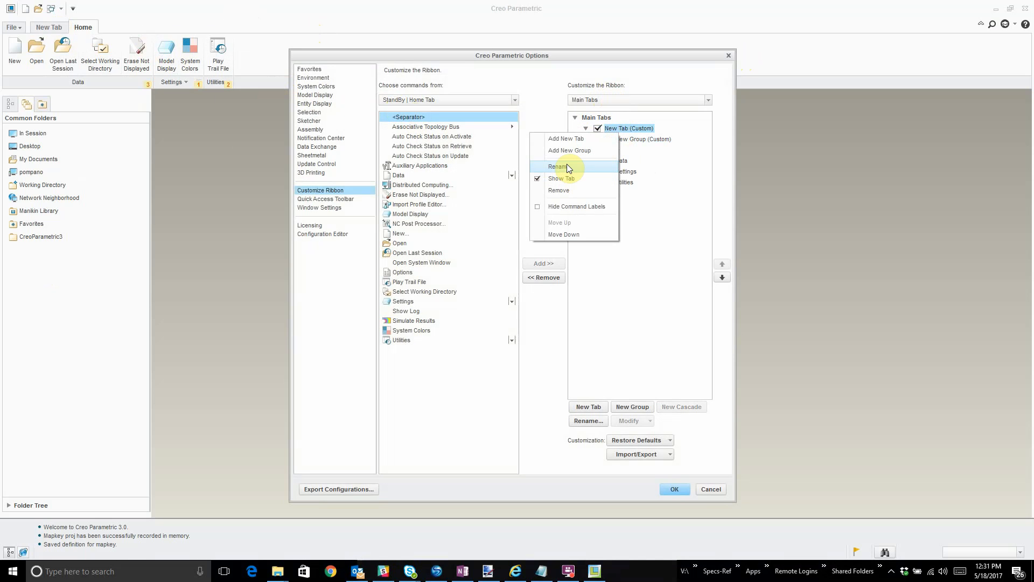
{"action": "left_click", "coordinate": [563, 167]}
{"action": "type", "text": "Projects"}
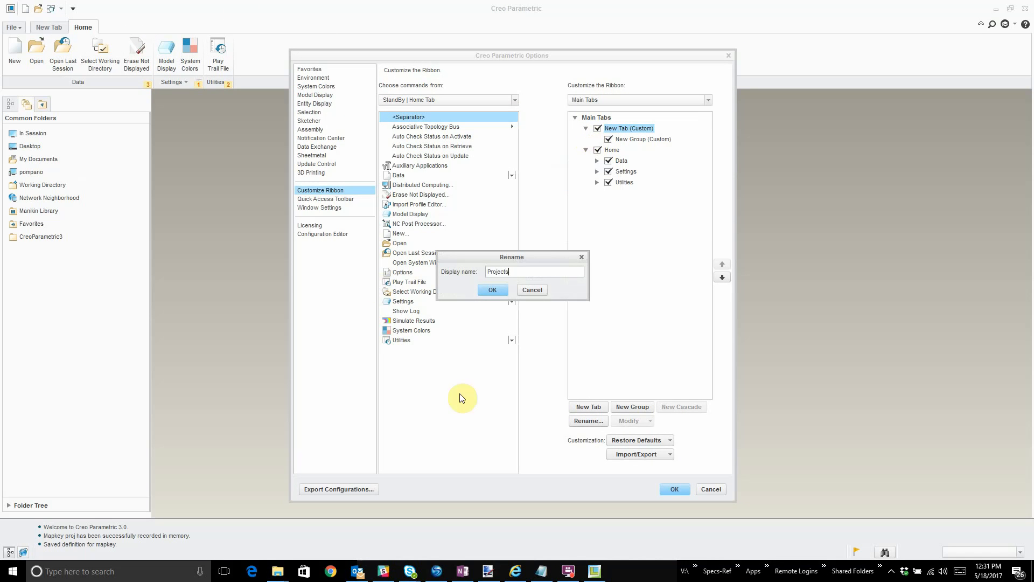
{"action": "left_click", "coordinate": [492, 286]}
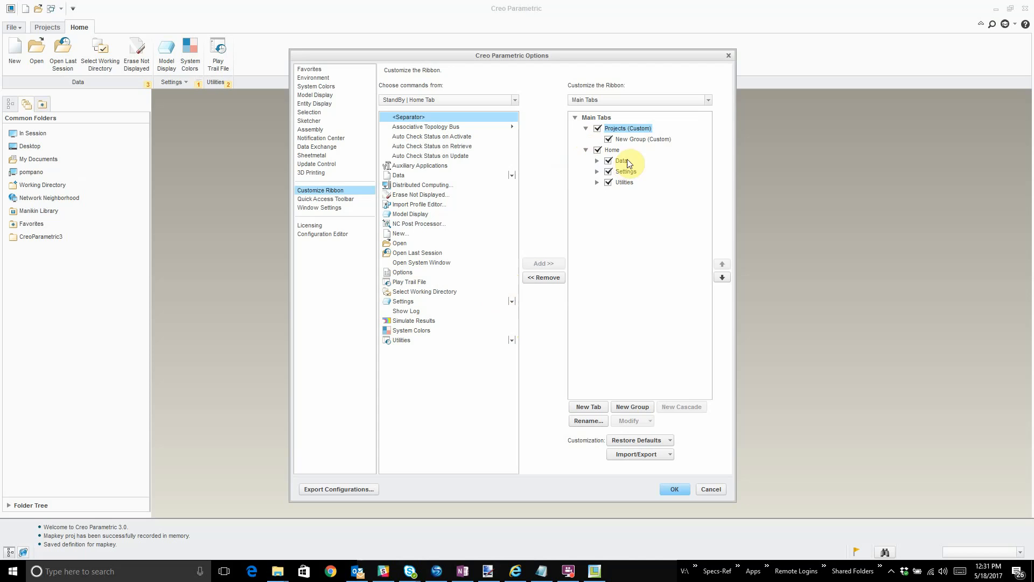
Add the Distance surface to surface mapkey to the new group of the custom Projects tab.
{"action": "left_click", "coordinate": [640, 139]}
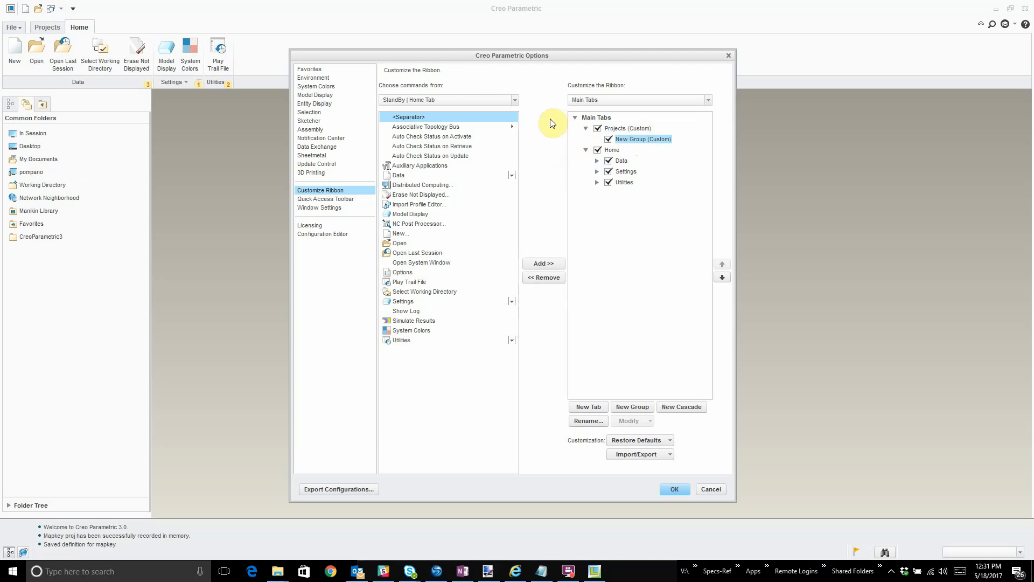
{"action": "left_click", "coordinate": [484, 101]}
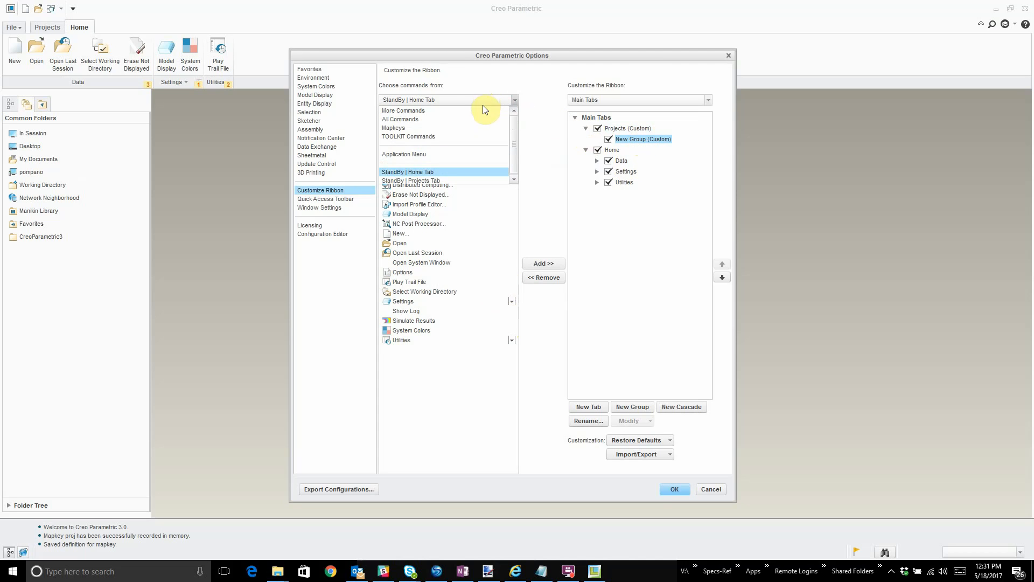
{"action": "left_click", "coordinate": [403, 119]}
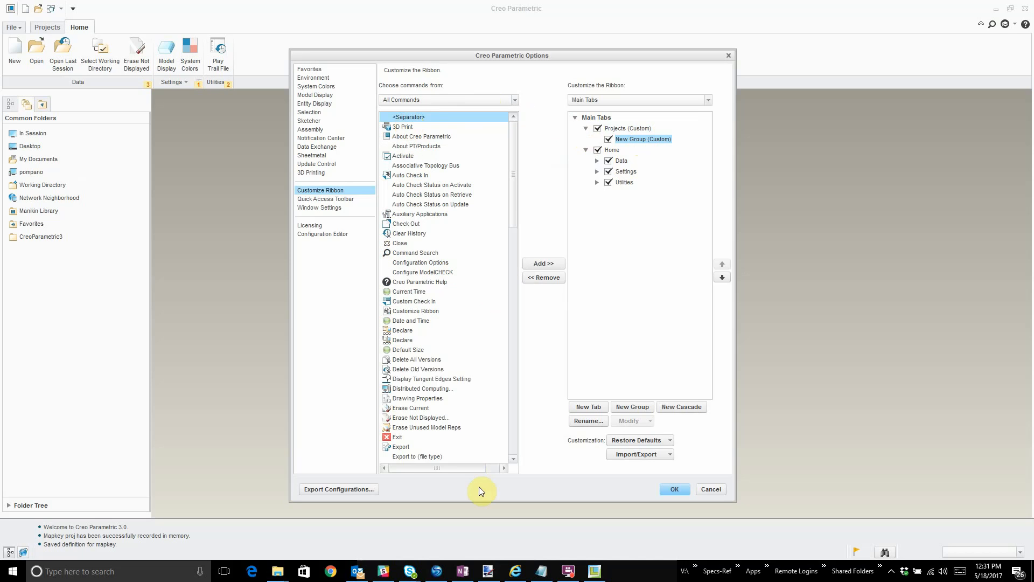
{"action": "left_click", "coordinate": [432, 102]}
{"action": "left_click", "coordinate": [404, 136]}
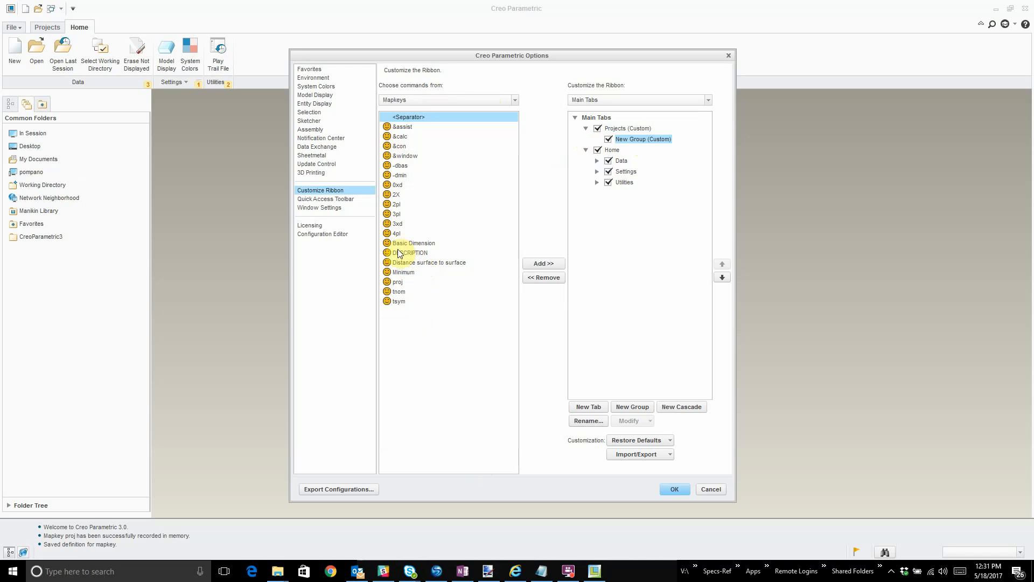
{"action": "left_click", "coordinate": [435, 264]}
{"action": "left_click_drag", "start_coordinate": [435, 264], "coordinate": [612, 260]}
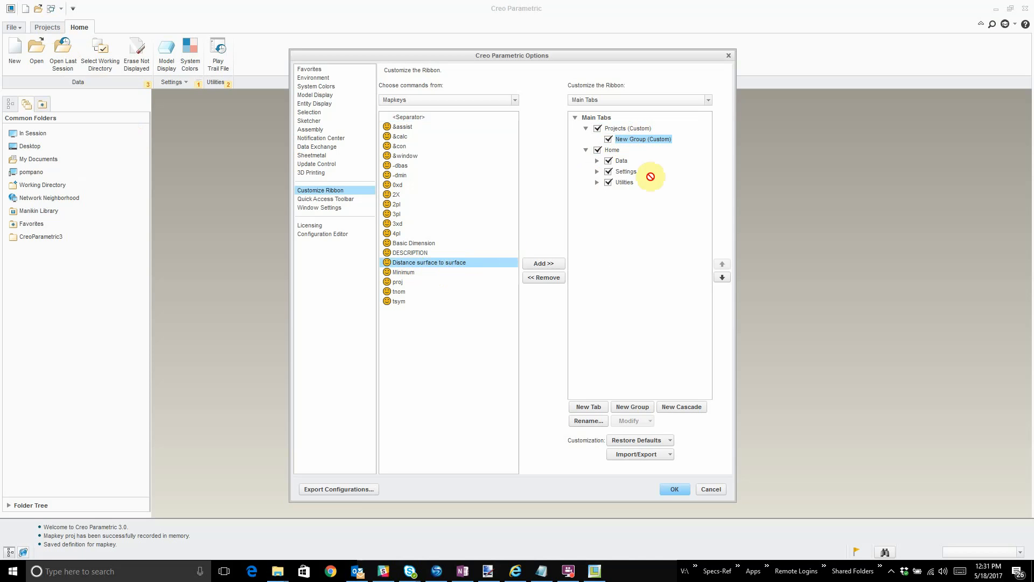
{"action": "left_click", "coordinate": [49, 26]}
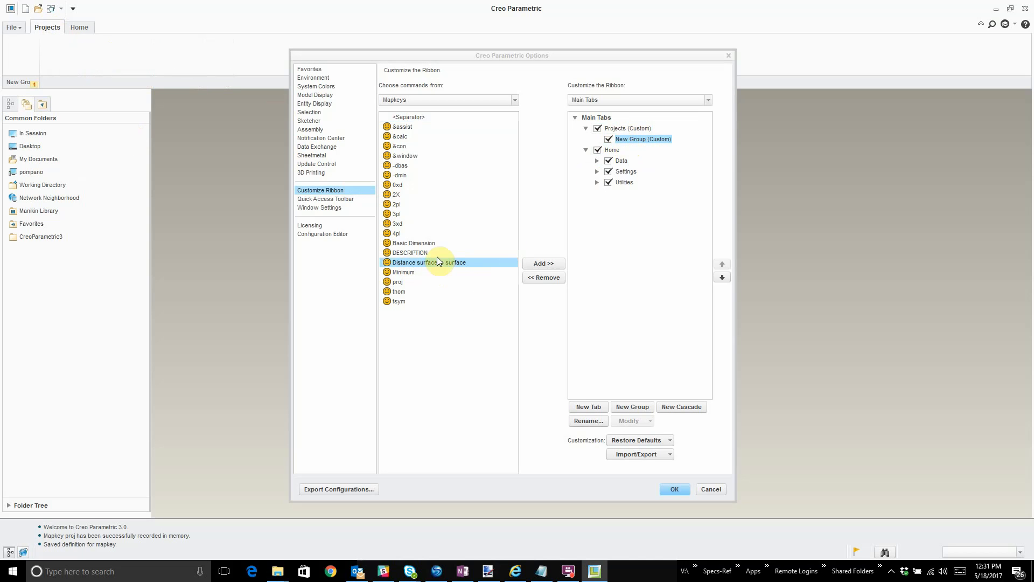
{"action": "left_click_drag", "start_coordinate": [439, 263], "coordinate": [22, 51]}
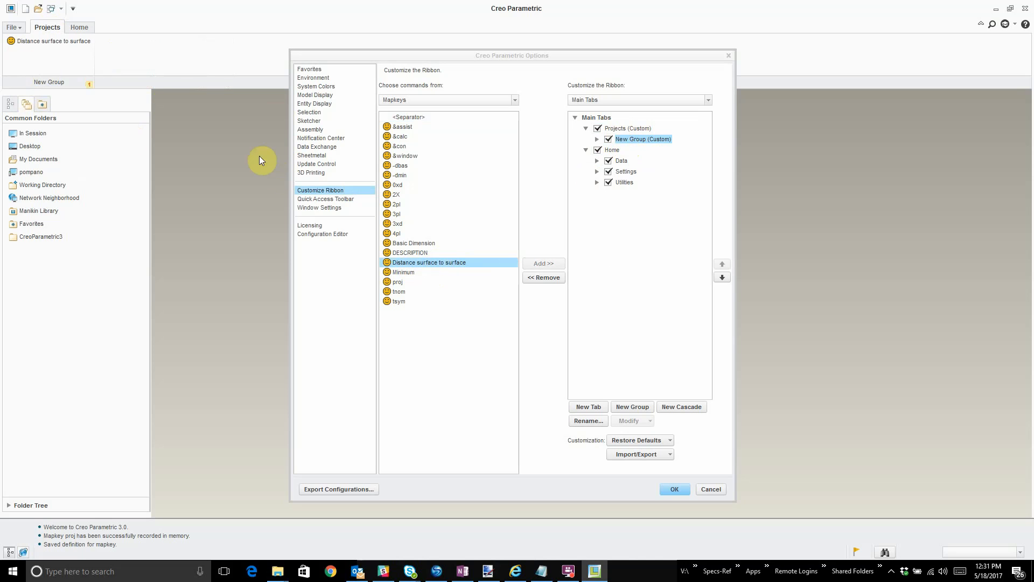
Set the Distance surface to surface command to a large button and draw the letters DSS in black as its image.
{"action": "right_click", "coordinate": [68, 41]}
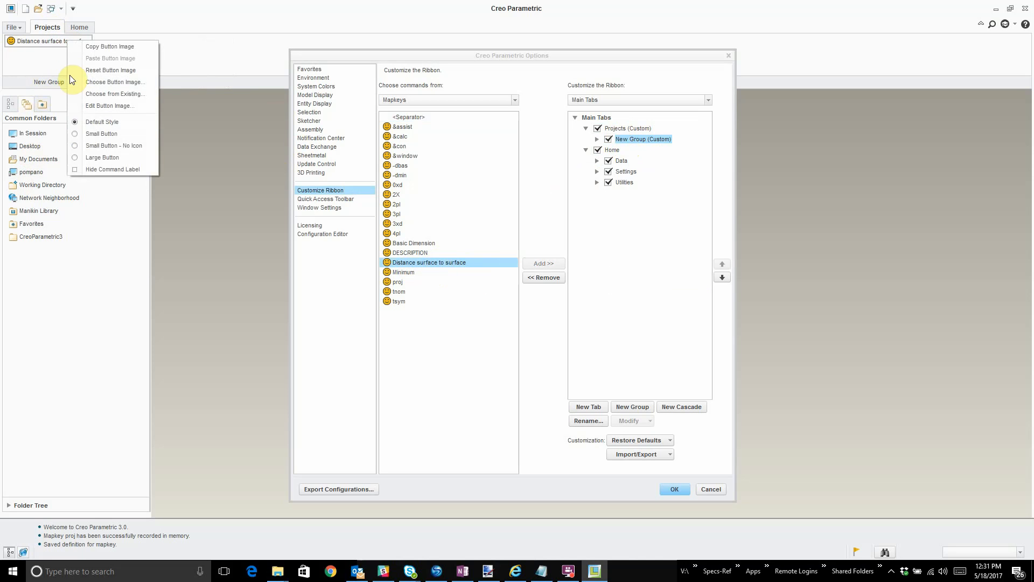
{"action": "left_click", "coordinate": [113, 158]}
{"action": "right_click", "coordinate": [35, 55]}
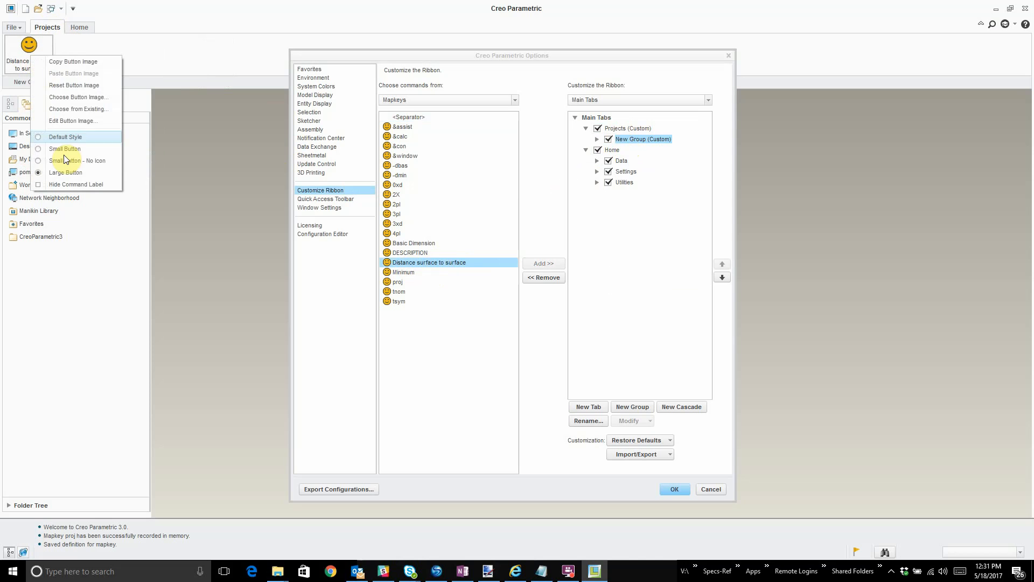
{"action": "left_click", "coordinate": [86, 121]}
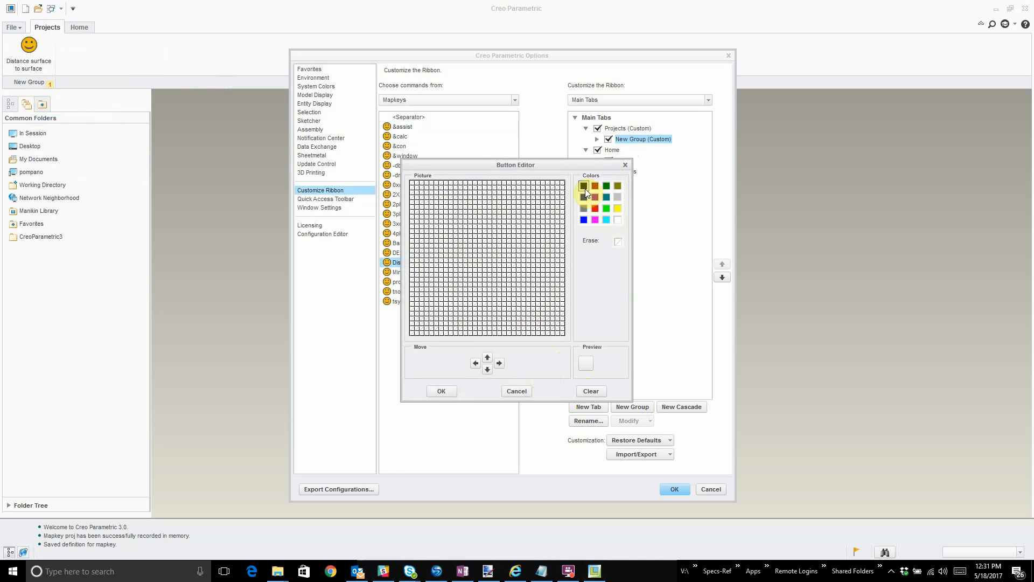
{"action": "mouse_move", "coordinate": [430, 213]}
{"action": "left_mouse_down"}
{"action": "mouse_move", "coordinate": [419, 278]}
{"action": "mouse_move", "coordinate": [458, 227]}
{"action": "mouse_move", "coordinate": [418, 279]}
{"action": "left_mouse_up"}
{"action": "mouse_move", "coordinate": [500, 231]}
{"action": "left_mouse_down"}
{"action": "mouse_move", "coordinate": [485, 235]}
{"action": "mouse_move", "coordinate": [497, 272]}
{"action": "mouse_move", "coordinate": [488, 291]}
{"action": "mouse_move", "coordinate": [464, 295]}
{"action": "left_mouse_up"}
{"action": "left_click_drag", "start_coordinate": [543, 250], "coordinate": [524, 323]}
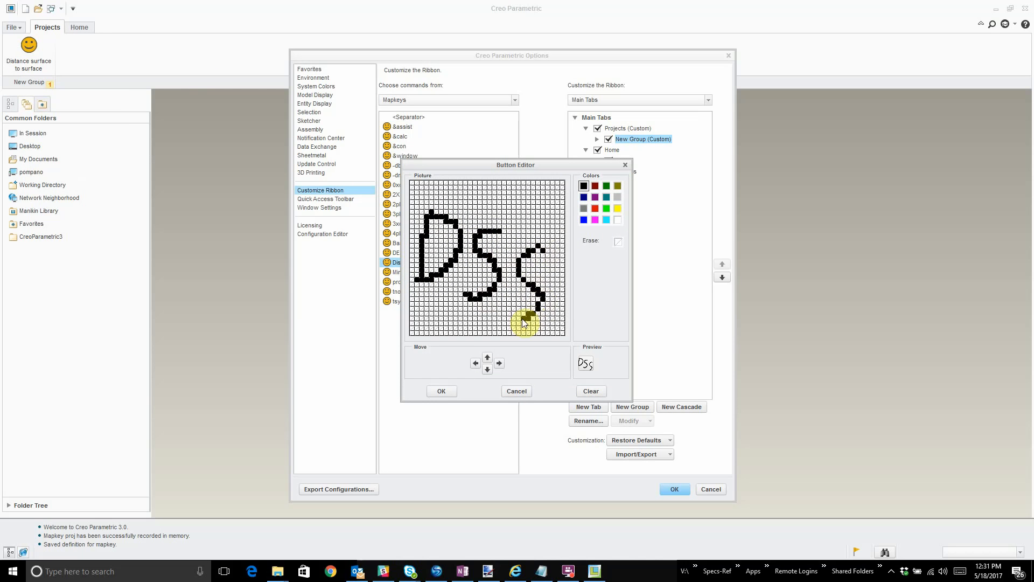
{"action": "left_click", "coordinate": [442, 391]}
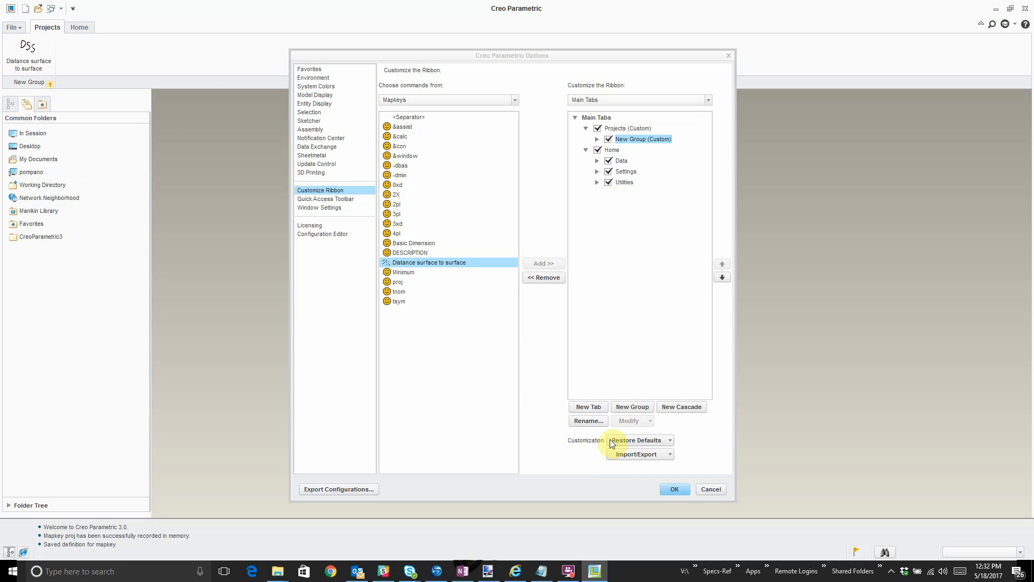
Export only the user customizations to creo_parametric_customization.ui in Start_Folder, overwriting the existing file, and accept the ribbon options.
{"action": "left_click", "coordinate": [633, 454]}
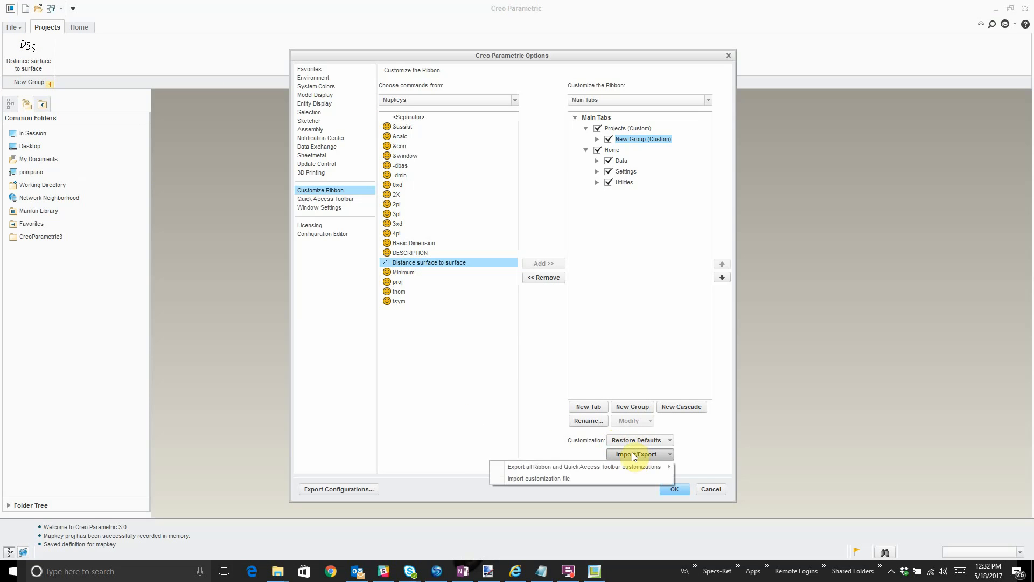
{"action": "mouse_move", "coordinate": [617, 468]}
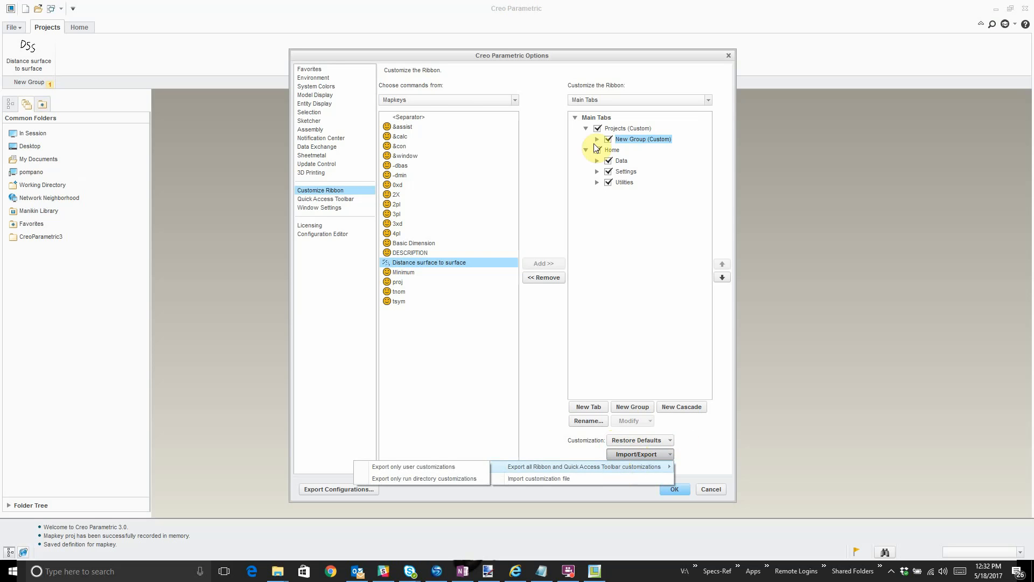
{"action": "left_click", "coordinate": [717, 449]}
{"action": "left_click", "coordinate": [665, 457]}
{"action": "mouse_move", "coordinate": [636, 467]}
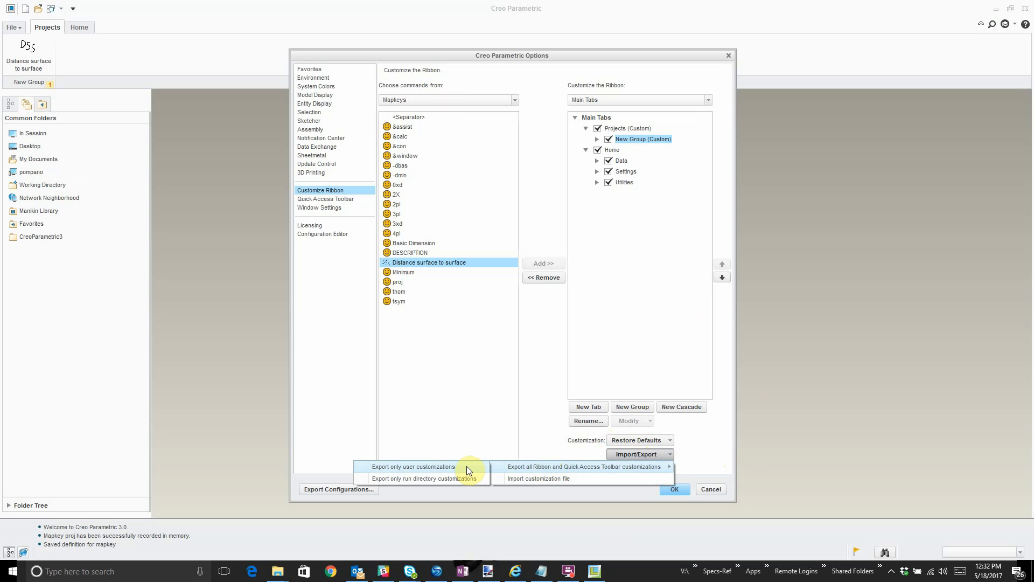
{"action": "left_click", "coordinate": [428, 467]}
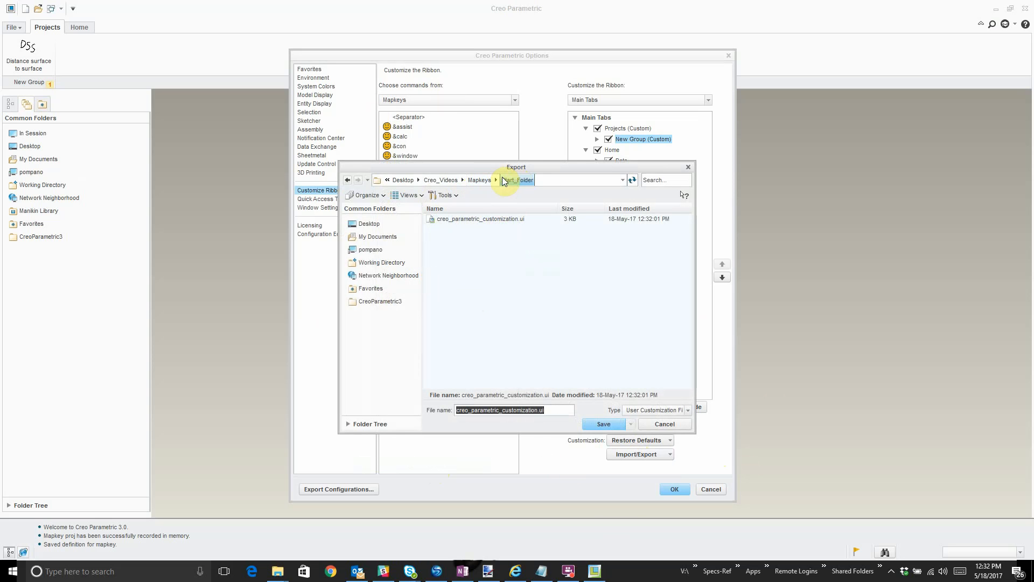
{"action": "left_click", "coordinate": [464, 217]}
{"action": "left_click", "coordinate": [604, 424]}
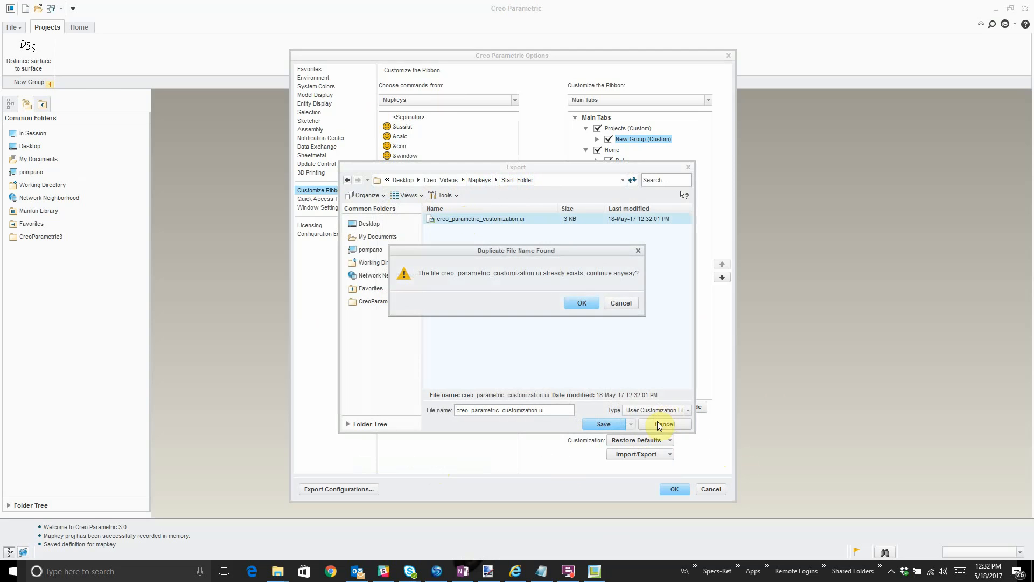
{"action": "left_click", "coordinate": [582, 304]}
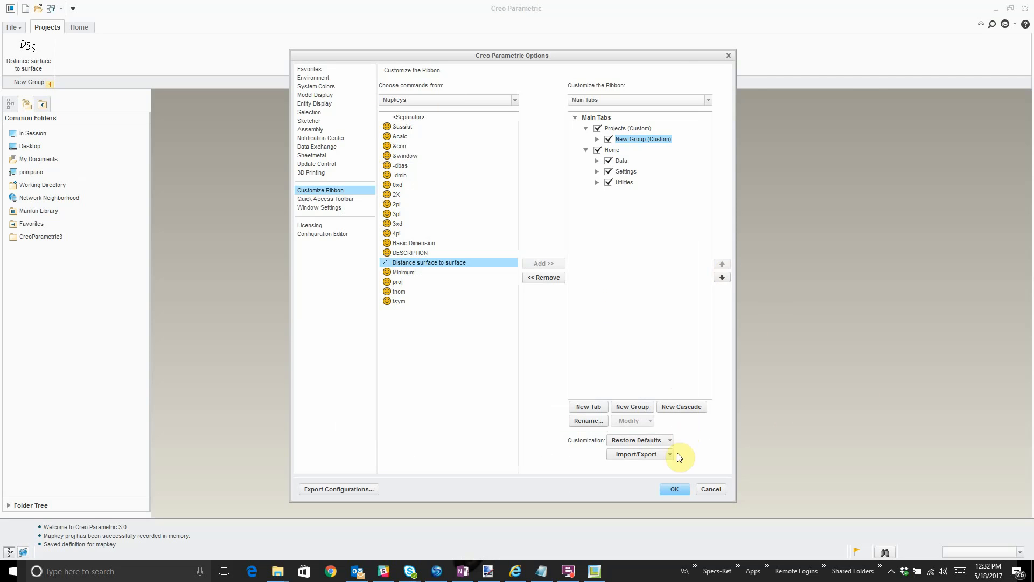
{"action": "left_click", "coordinate": [675, 490]}
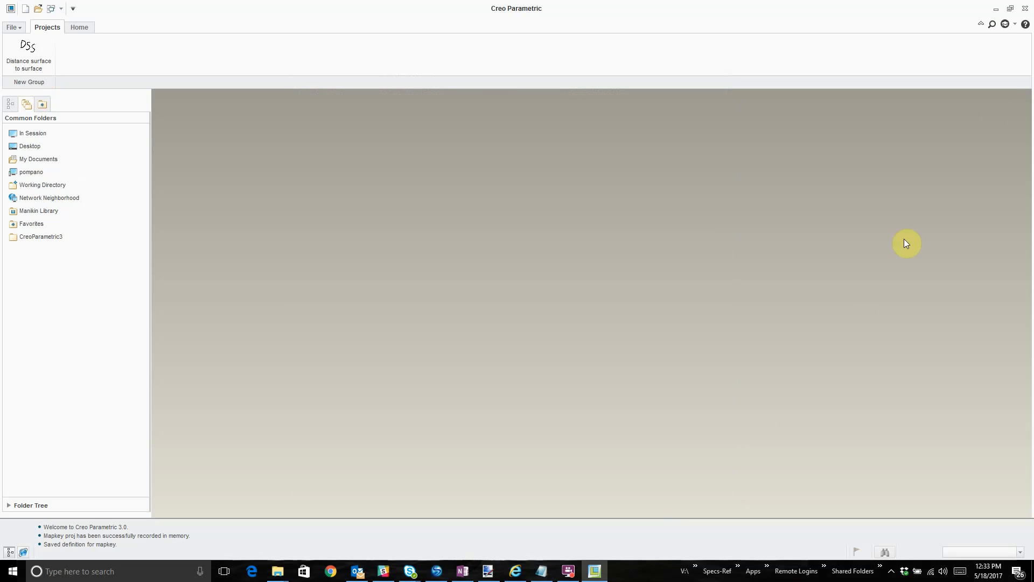
Minimize Creo Parametric and open config.pro from Start_Folder in a maximized Notepad window.
{"action": "left_click", "coordinate": [994, 9]}
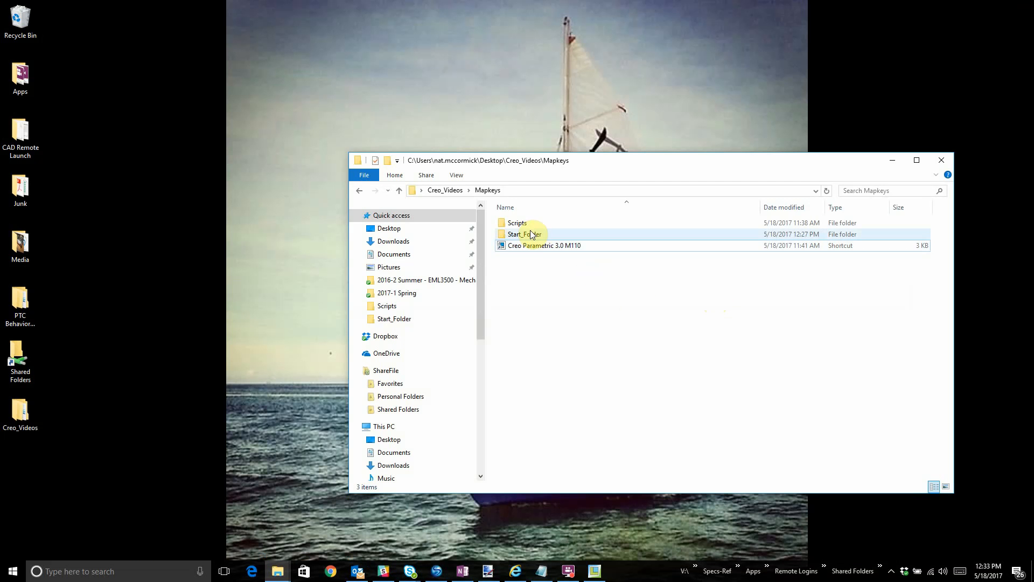
{"action": "left_click", "coordinate": [528, 230]}
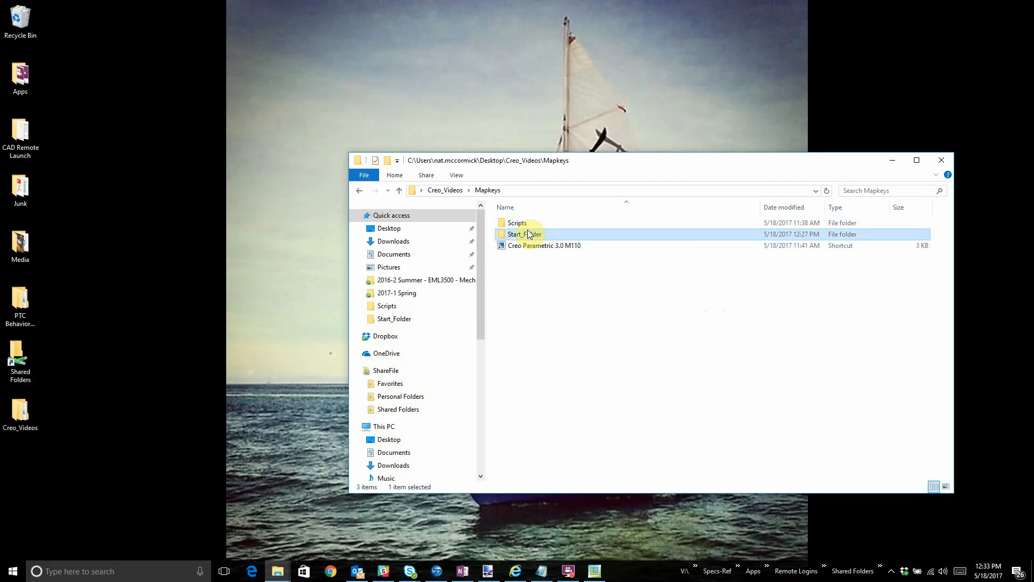
{"action": "double_click", "coordinate": [528, 232]}
{"action": "double_click", "coordinate": [521, 224]}
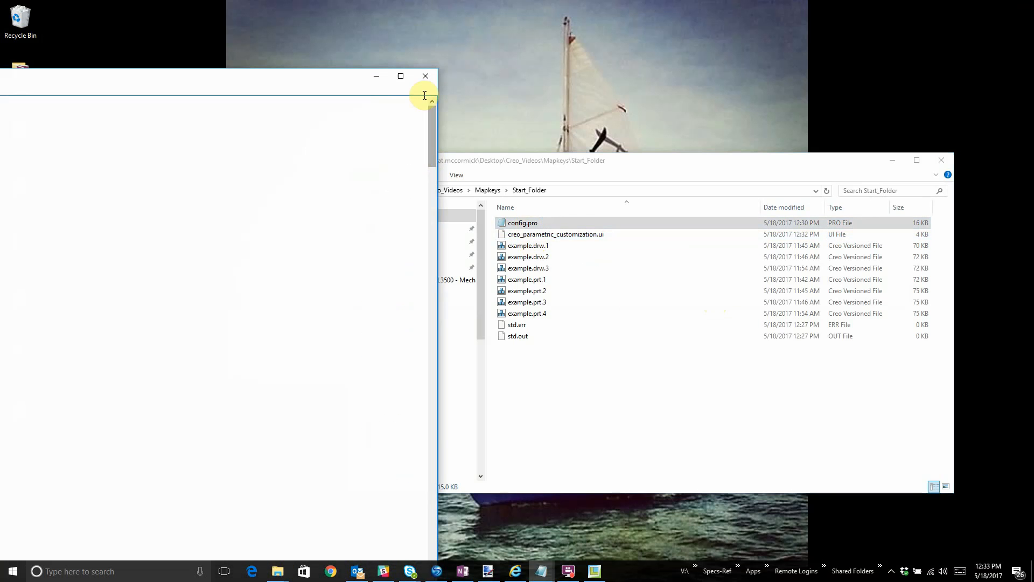
{"action": "left_click", "coordinate": [401, 76]}
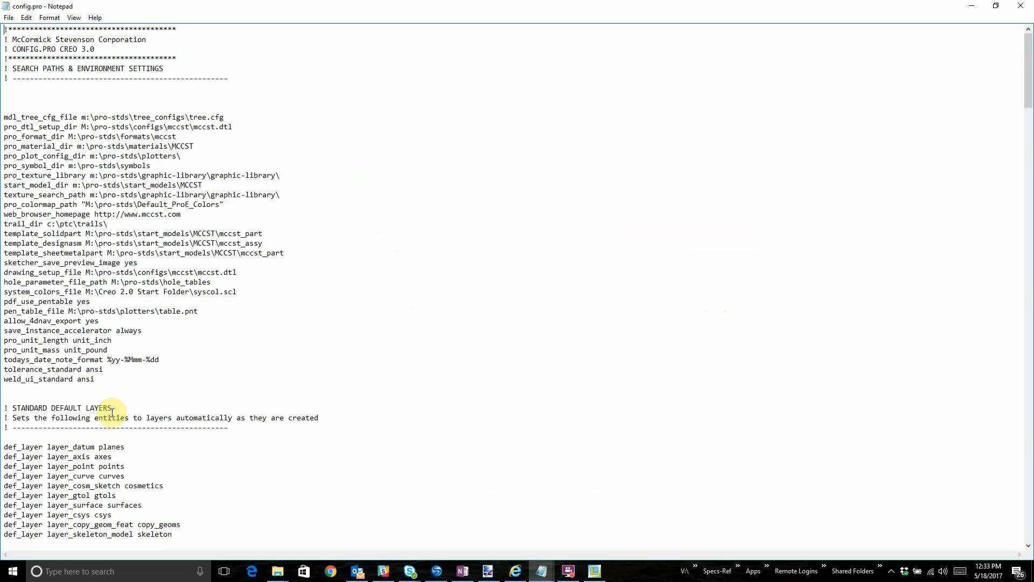
Examine the load_ui_customization_run_dir yes line under General Settings, close config.pro and switch back to Creo Parametric.
{"action": "scroll", "coordinate": [130, 338], "scroll_direction": "down", "scroll_amount": 7}
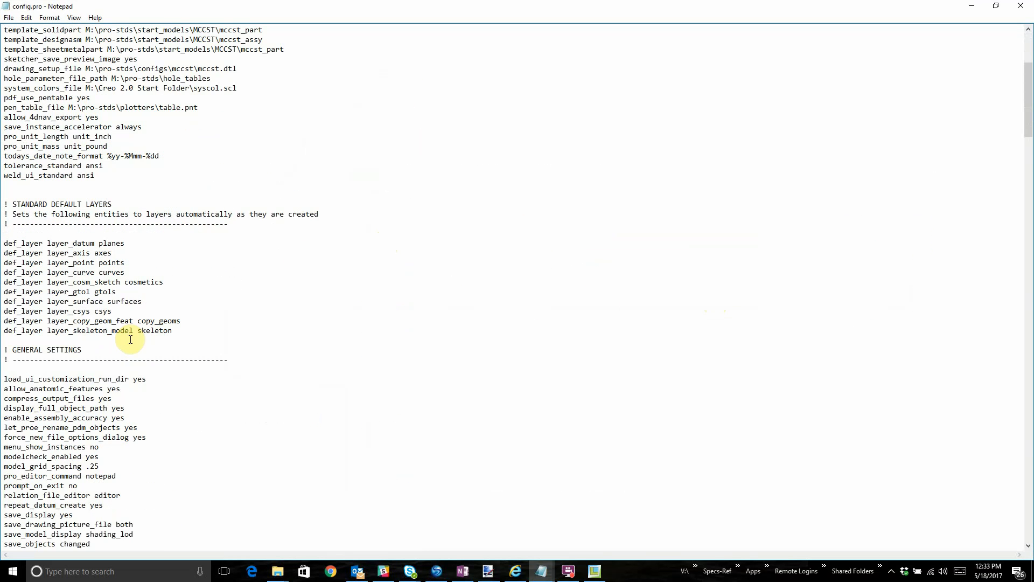
{"action": "left_click_drag", "start_coordinate": [153, 380], "coordinate": [6, 381]}
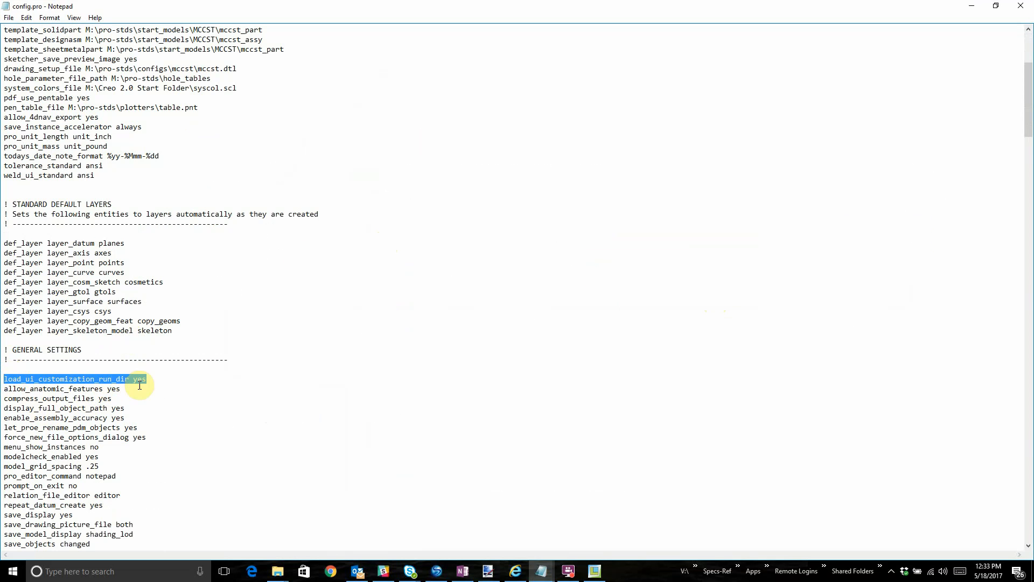
{"action": "left_click_drag", "start_coordinate": [144, 379], "coordinate": [7, 377]}
{"action": "left_click", "coordinate": [196, 437]}
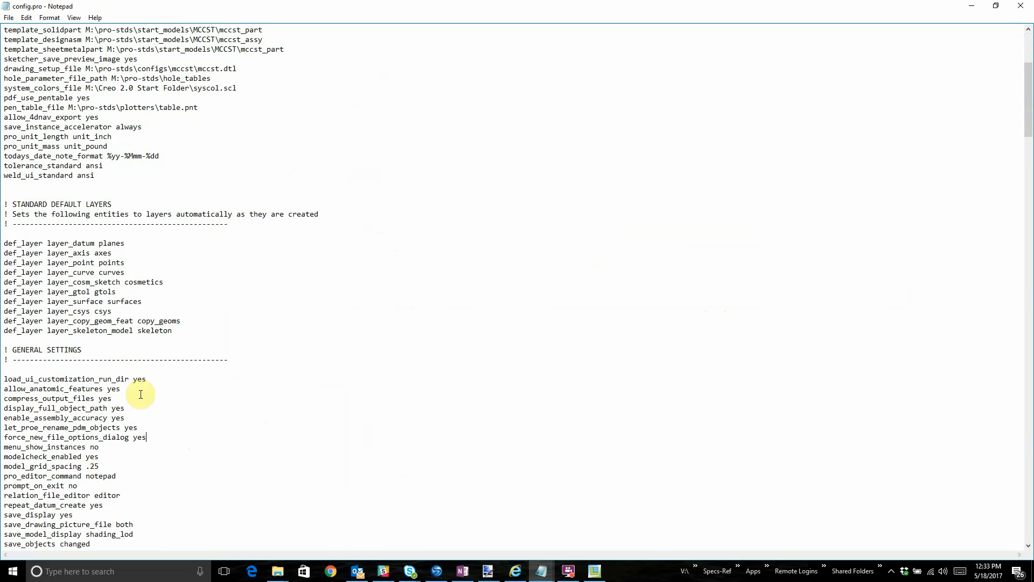
{"action": "left_click_drag", "start_coordinate": [4, 379], "coordinate": [156, 378]}
{"action": "left_click", "coordinate": [1020, 6]}
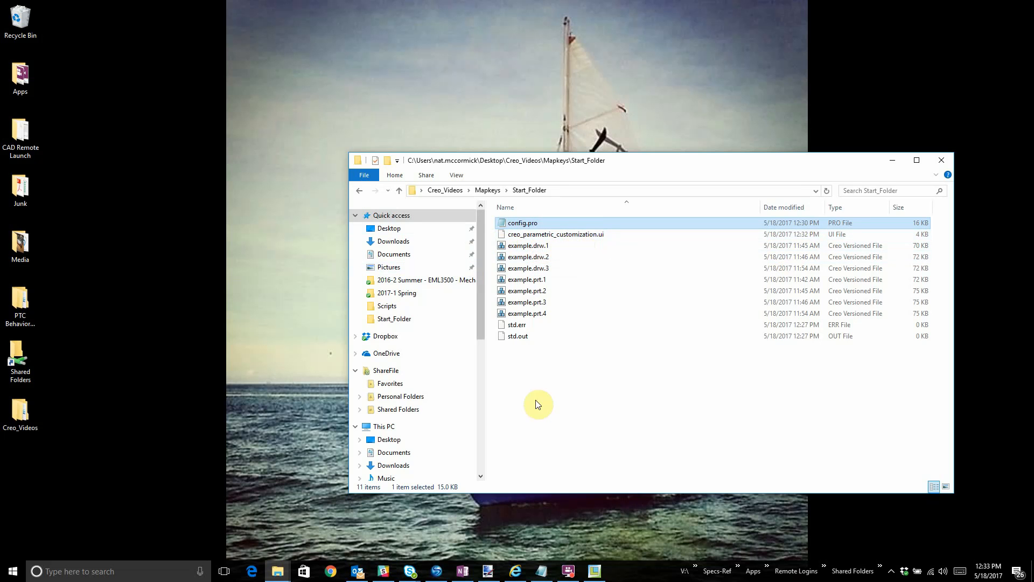
{"action": "left_click", "coordinate": [597, 417]}
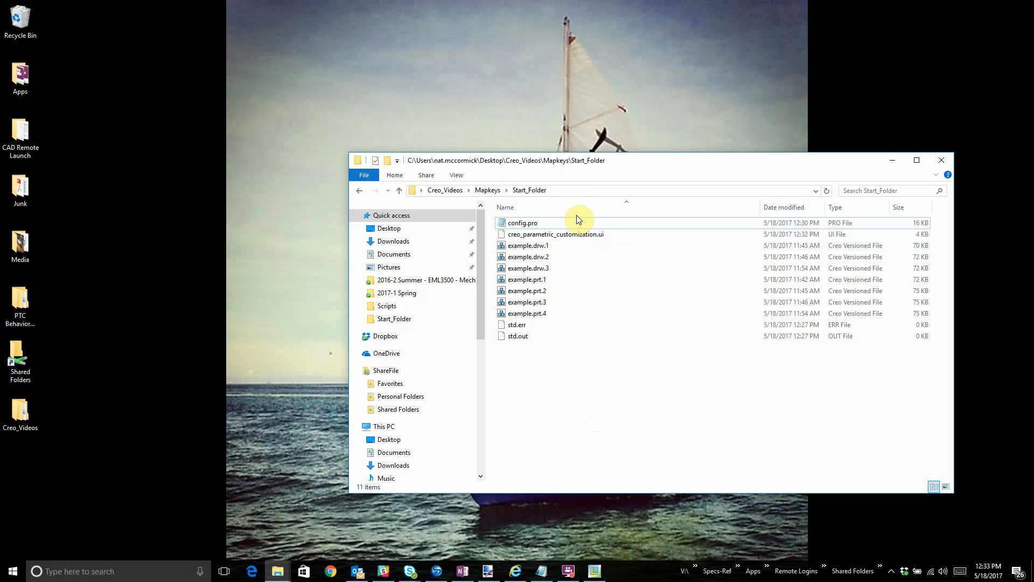
{"action": "left_click", "coordinate": [598, 571]}
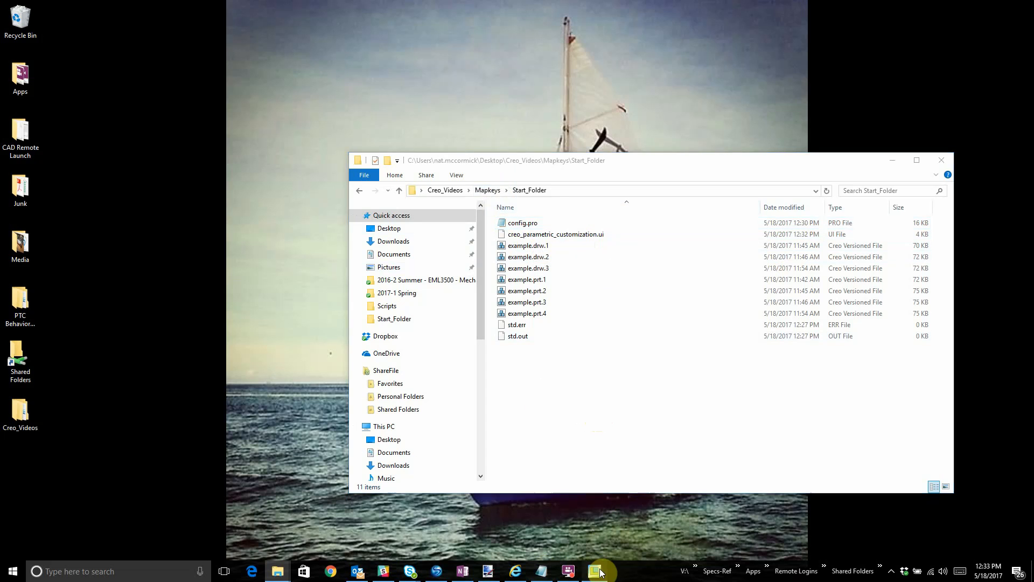